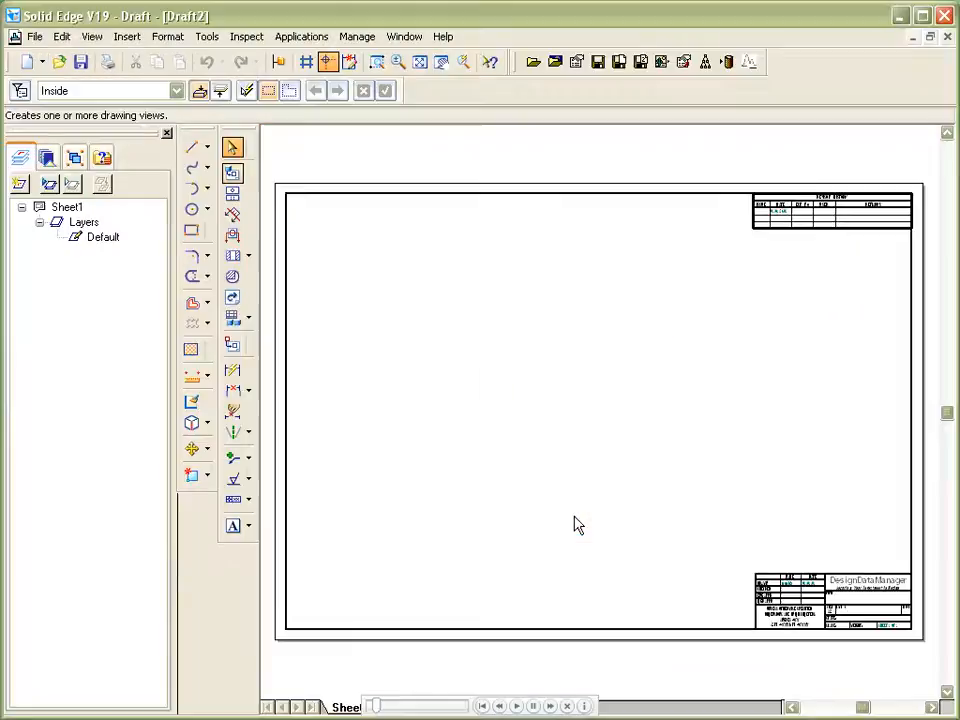
Create a drawing view of the part c-10026a.par on the sheet, keeping the wizard's default view options and layout
left_click(240, 176)
left_click(212, 313)
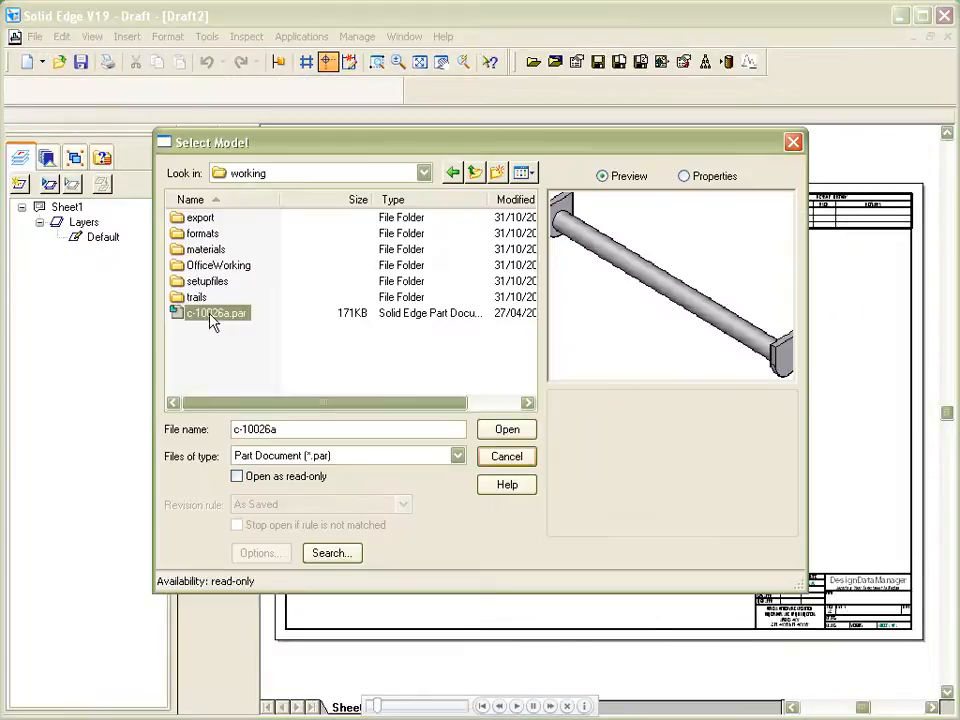
left_click(510, 429)
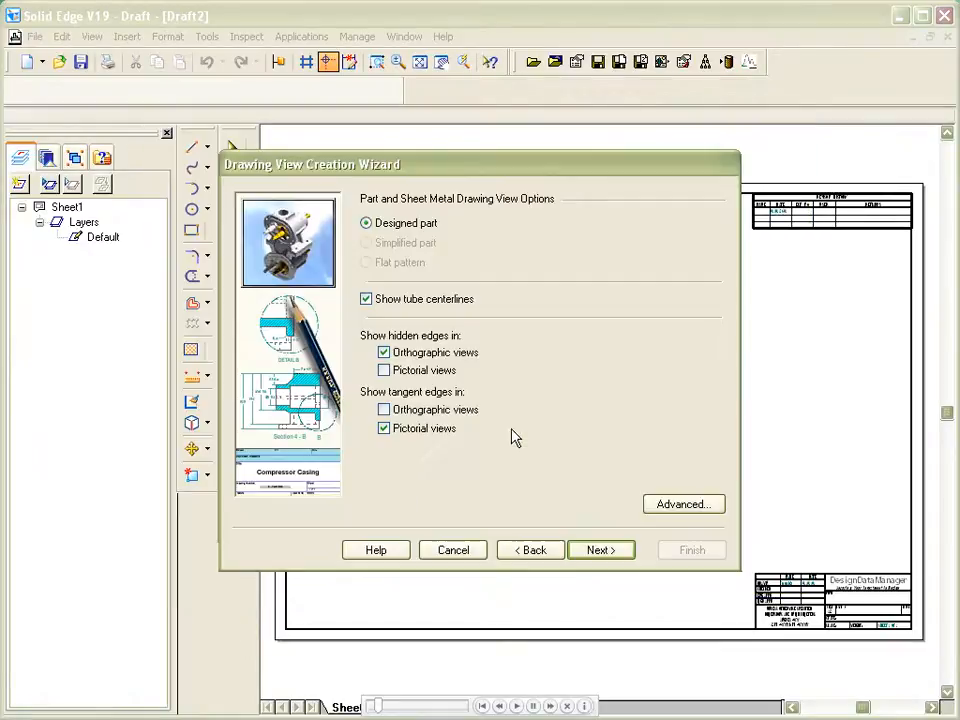
left_click(609, 556)
left_click(598, 551)
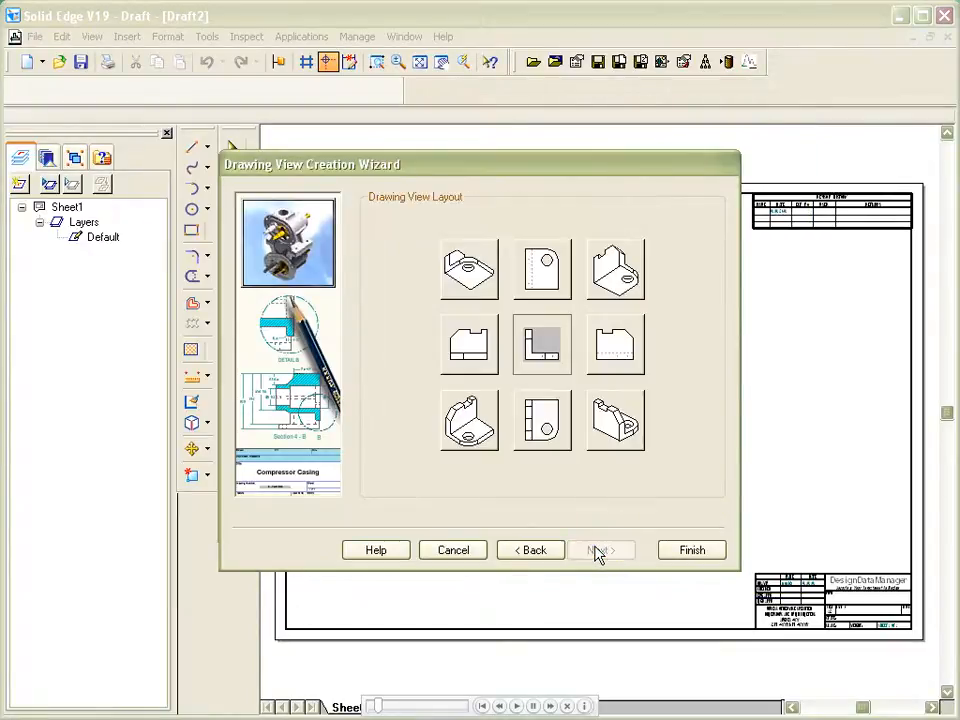
left_click(683, 552)
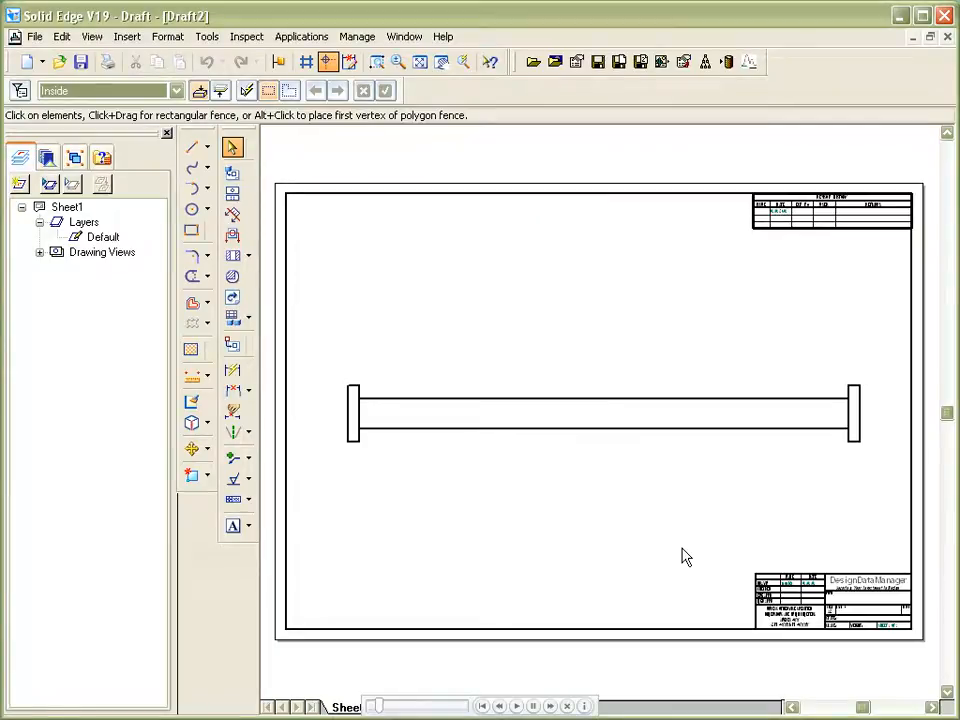
Save the draft to the data management system as drawing c-10026a, accepting its drawing properties, and dismiss the save report
left_click(598, 62)
left_click(643, 446)
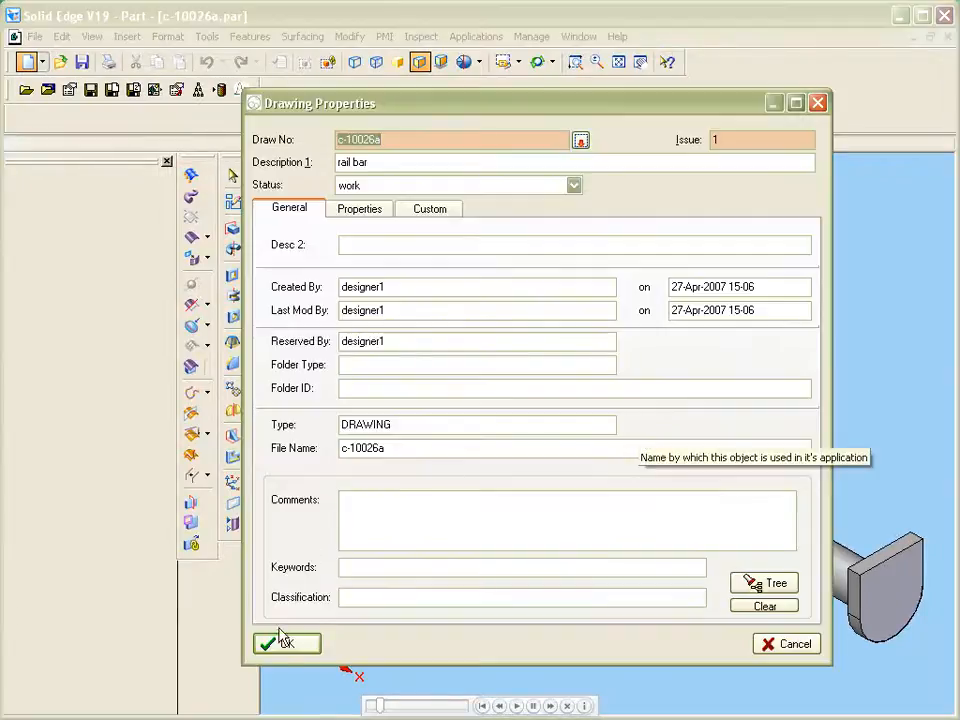
left_click(283, 645)
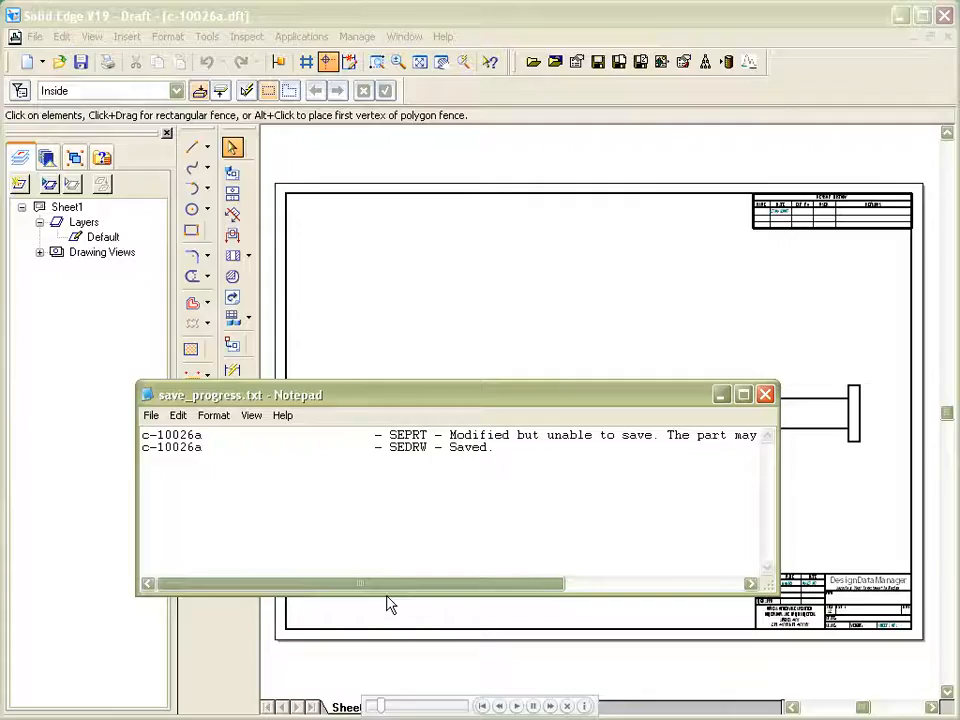
left_click(765, 394)
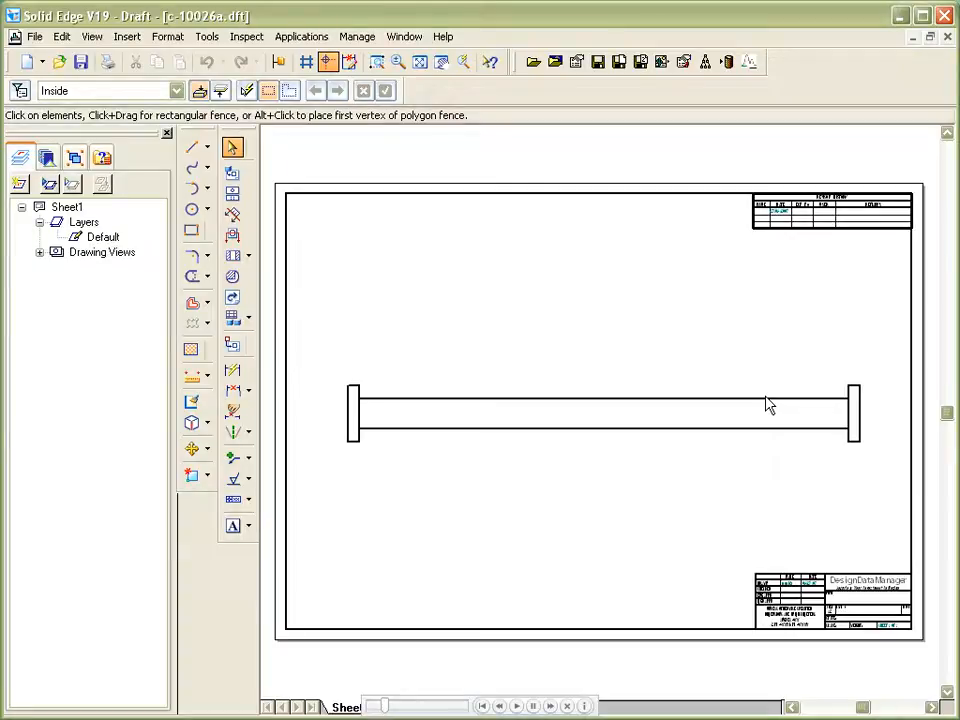
Set both the drawing c-10026a and its part to their next issue in the Issue / Revision Manager
left_click(640, 62)
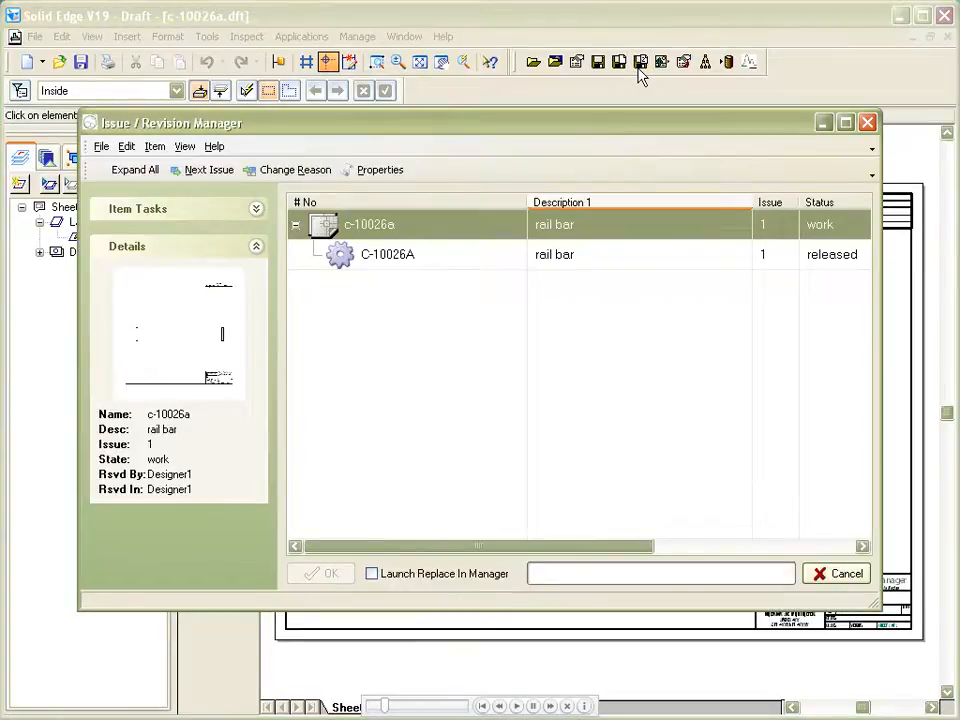
left_click(448, 255, "ctrl")
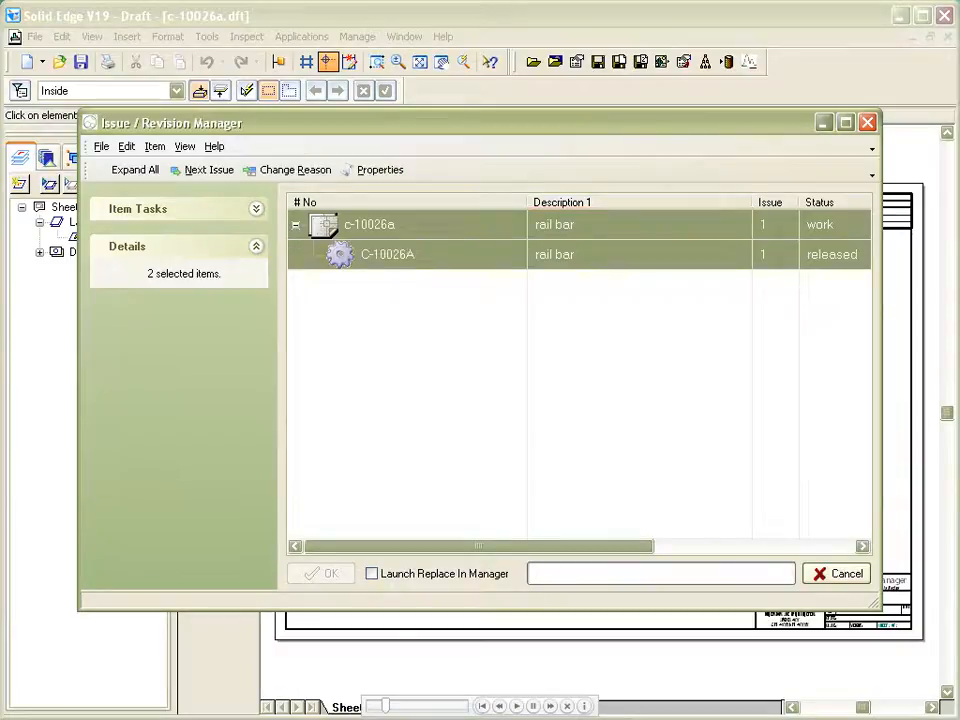
left_click(200, 174)
Give the up-issue change number 0001 and ECN description "test 01", apply it, and dismiss the save report
left_click(285, 172)
left_click(396, 238)
type("0001")
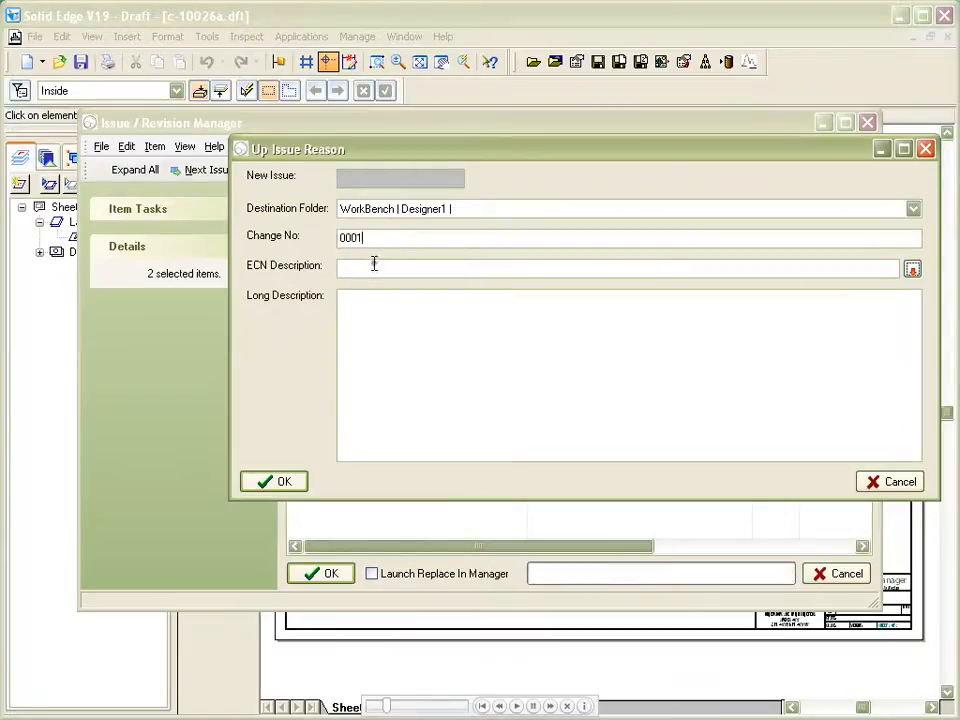
left_click(376, 272)
type("test 01")
left_click(274, 481)
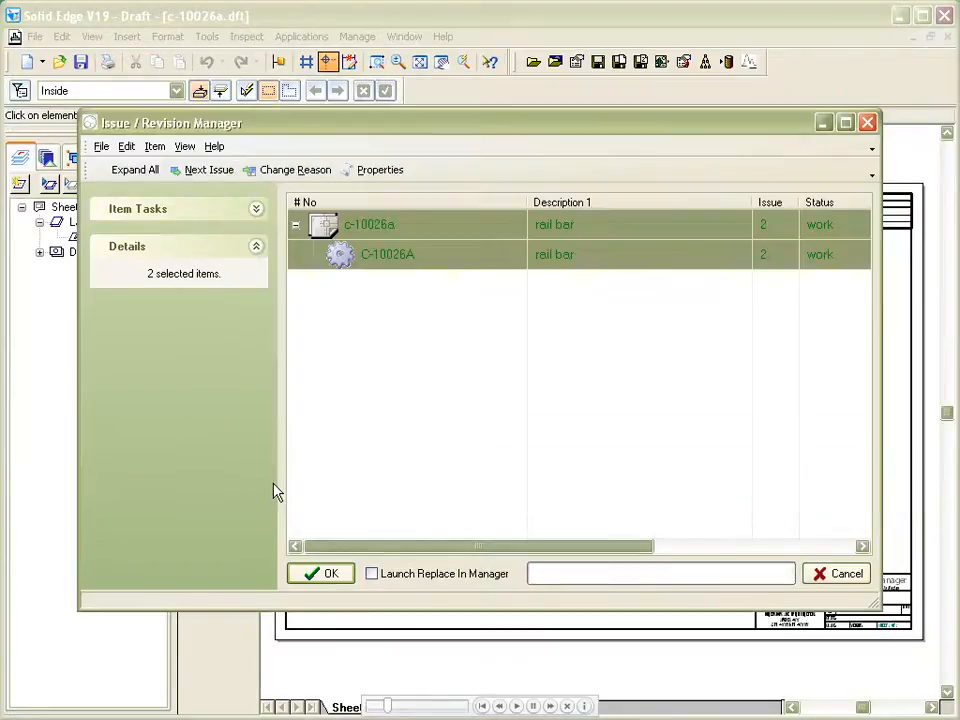
left_click(316, 574)
left_click(478, 395)
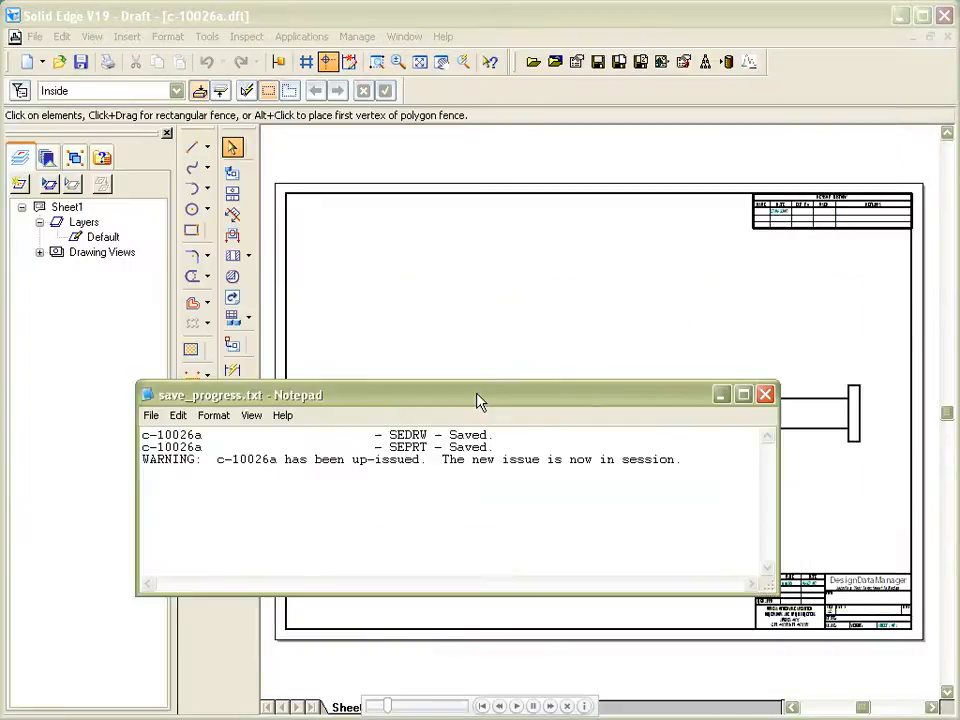
left_click(765, 396)
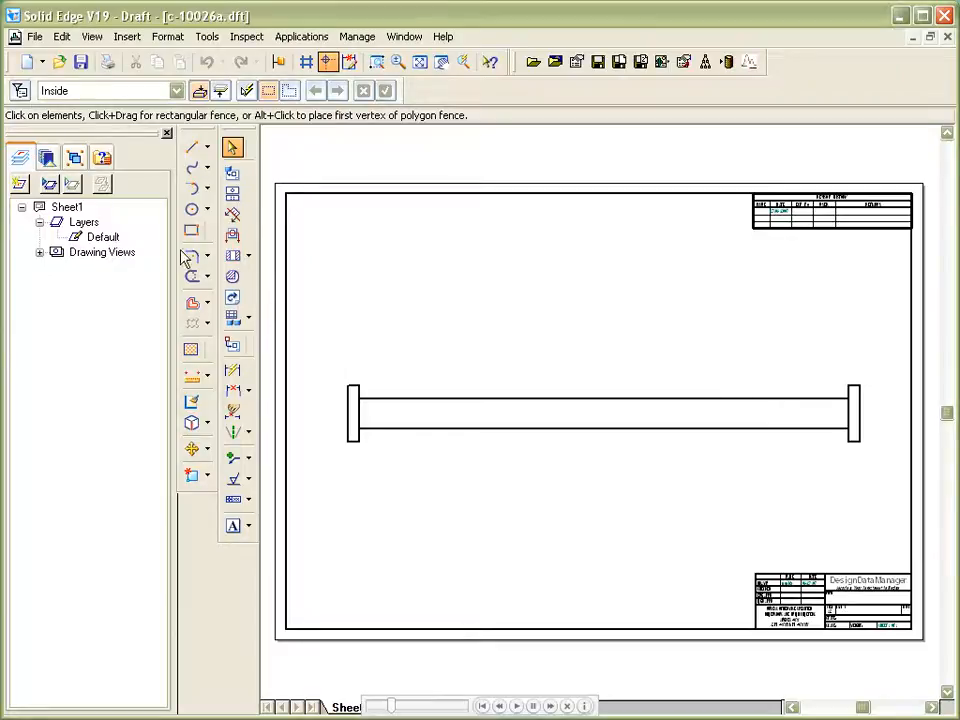
Turn on the display of background sheets and switch to the A2-Sheet background
left_click(91, 37)
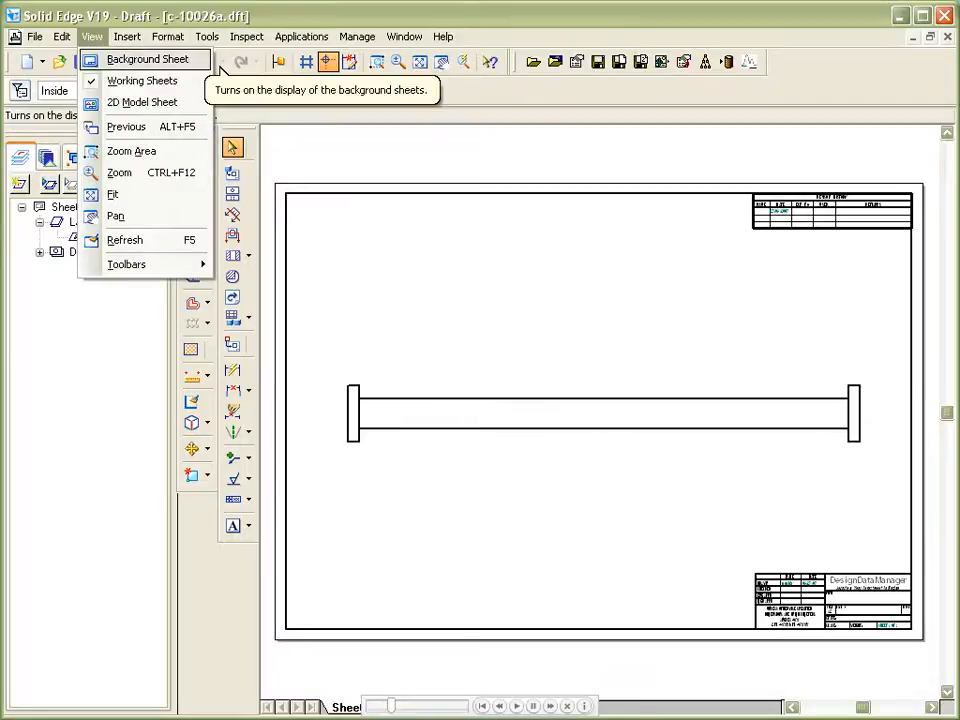
left_click(125, 60)
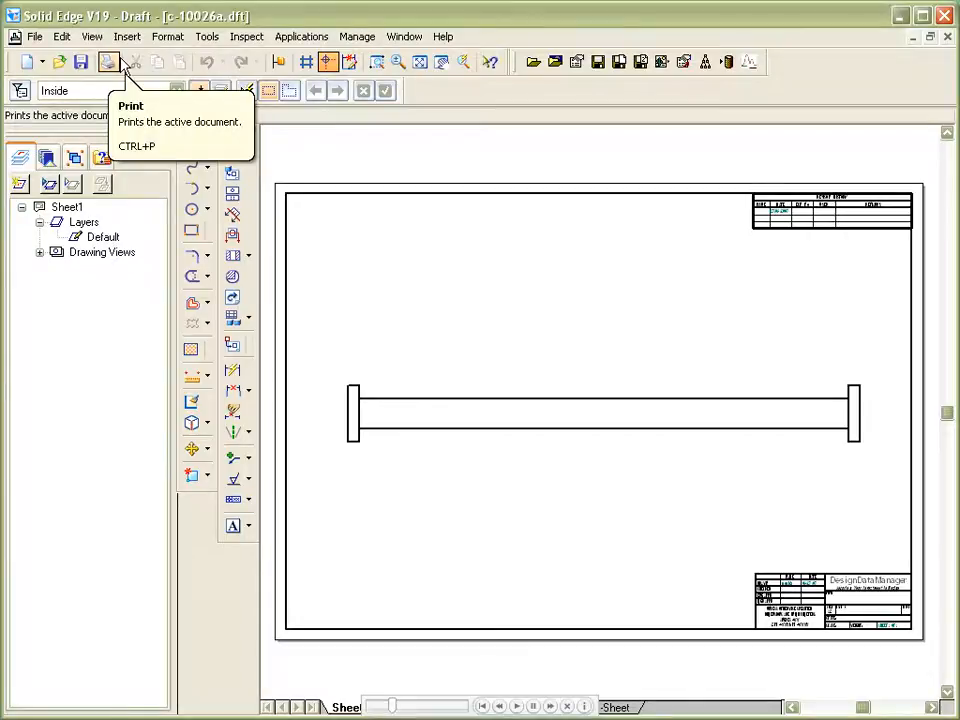
left_click(377, 62)
left_click(685, 508)
left_click(936, 658)
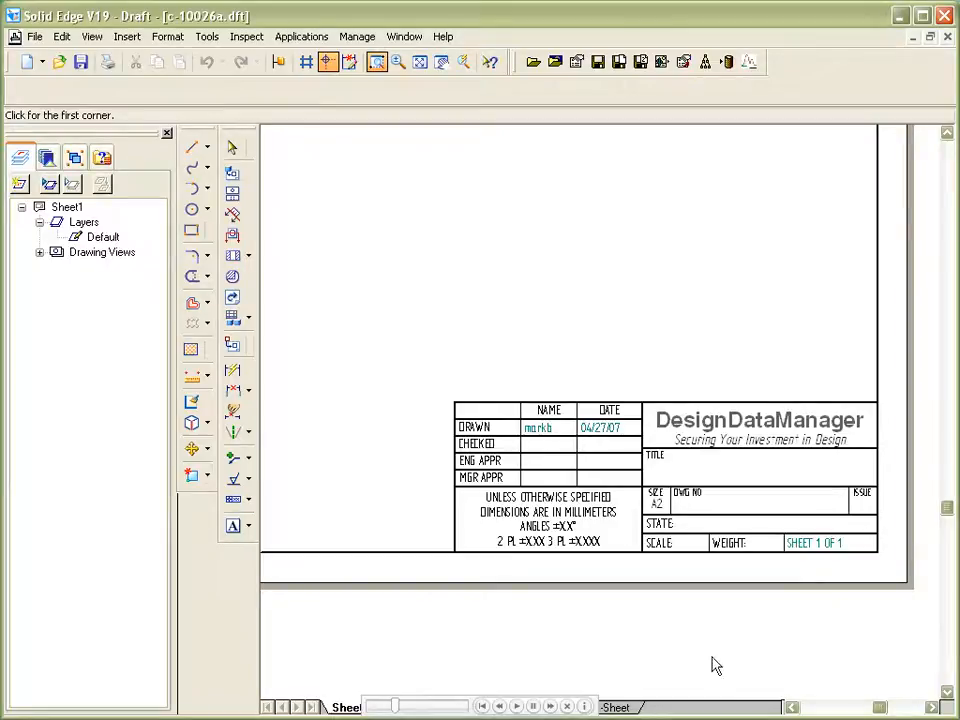
left_click(537, 710)
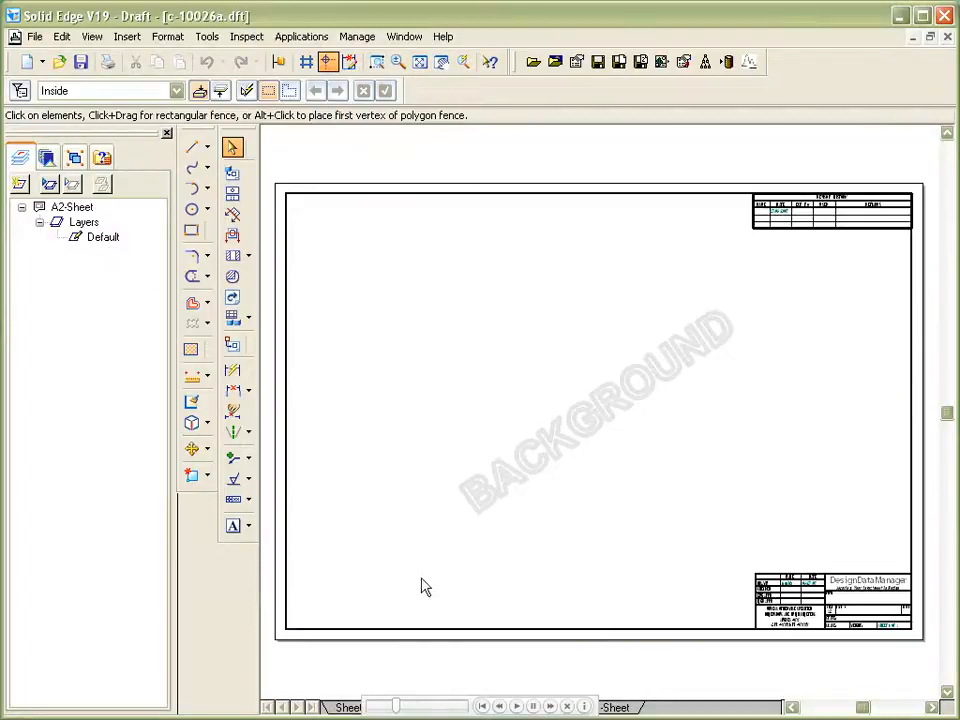
Replace the property text in the title block's DRAWN name cell with the active document's DRAW_DESIGNER property
left_click(377, 63)
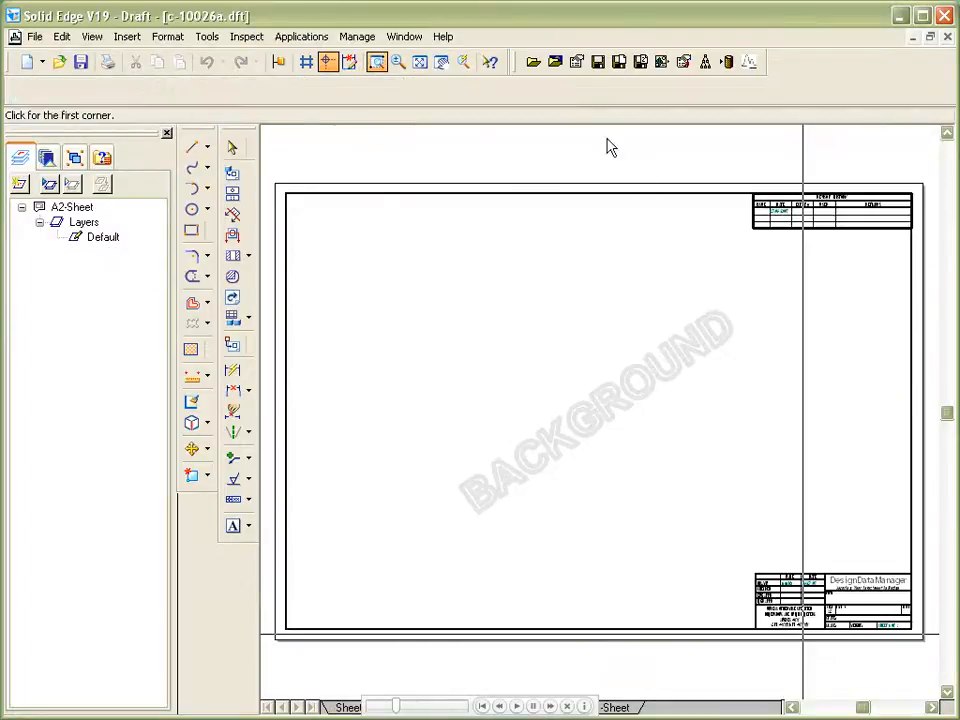
left_click(746, 568)
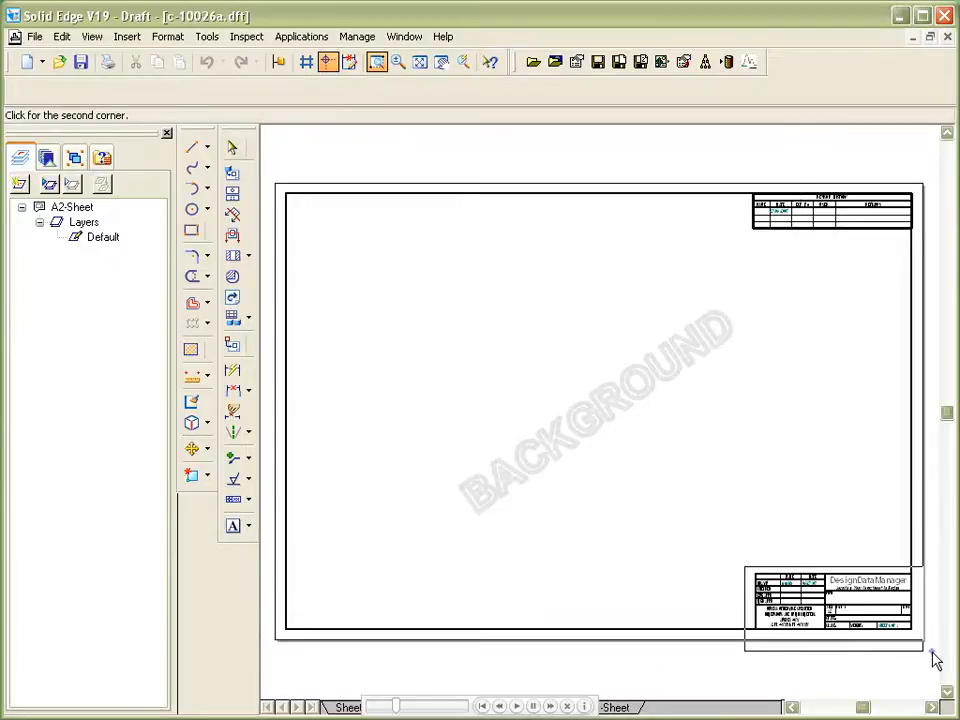
left_click(934, 658)
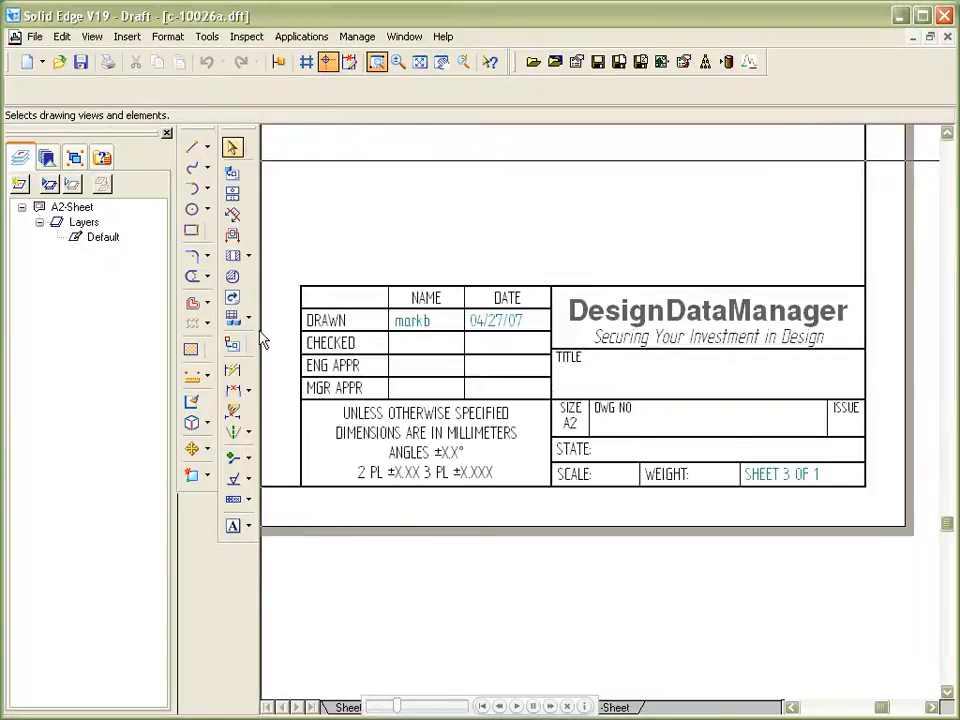
left_click(232, 148)
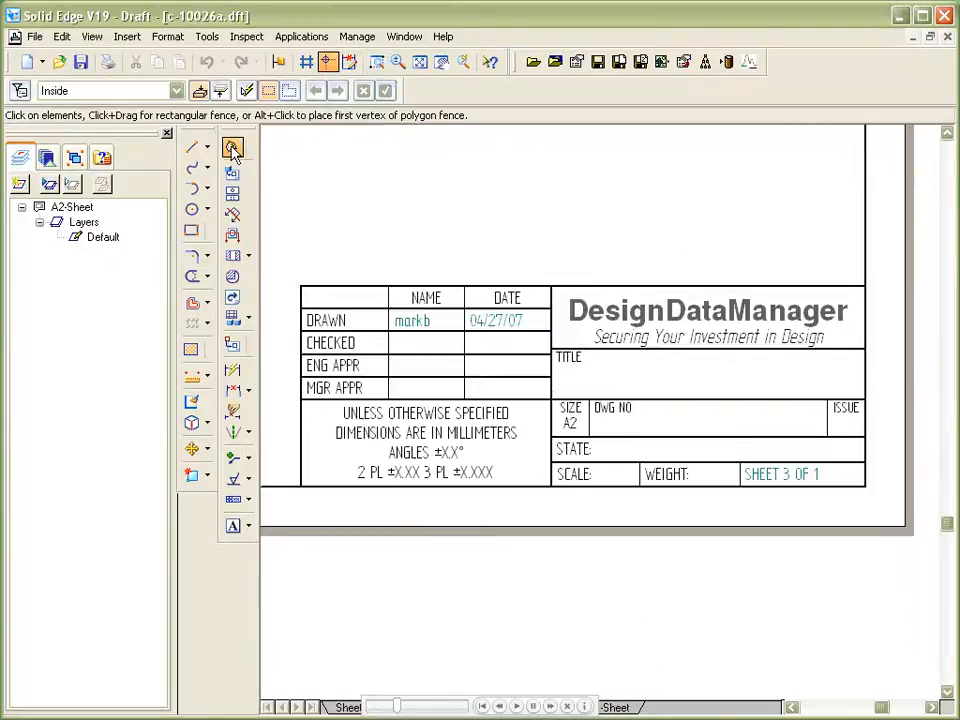
double_click(414, 322)
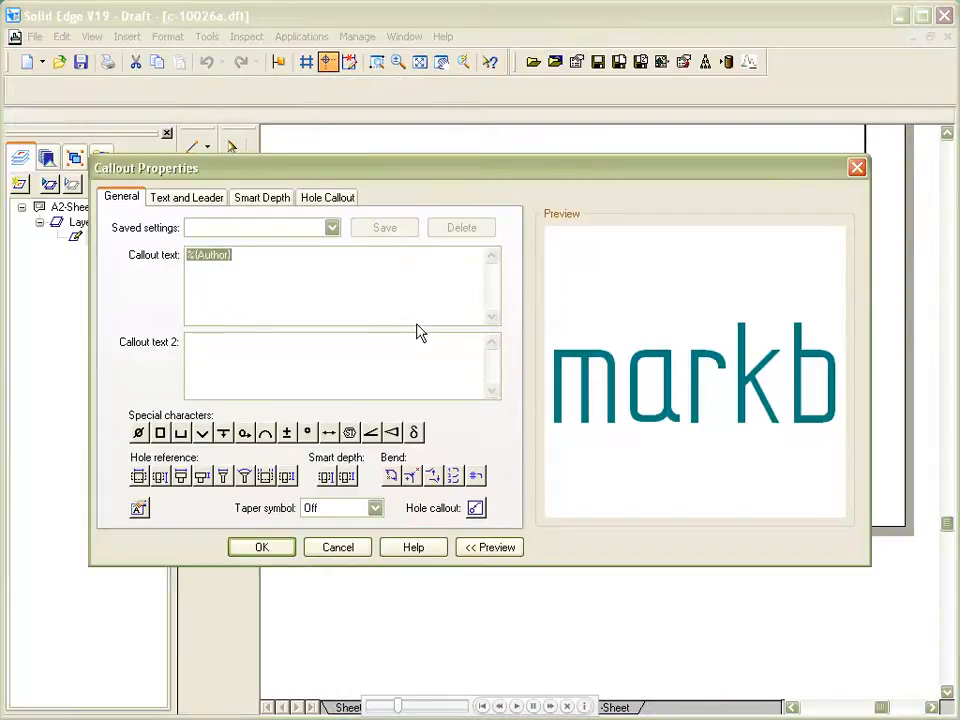
left_click(139, 508)
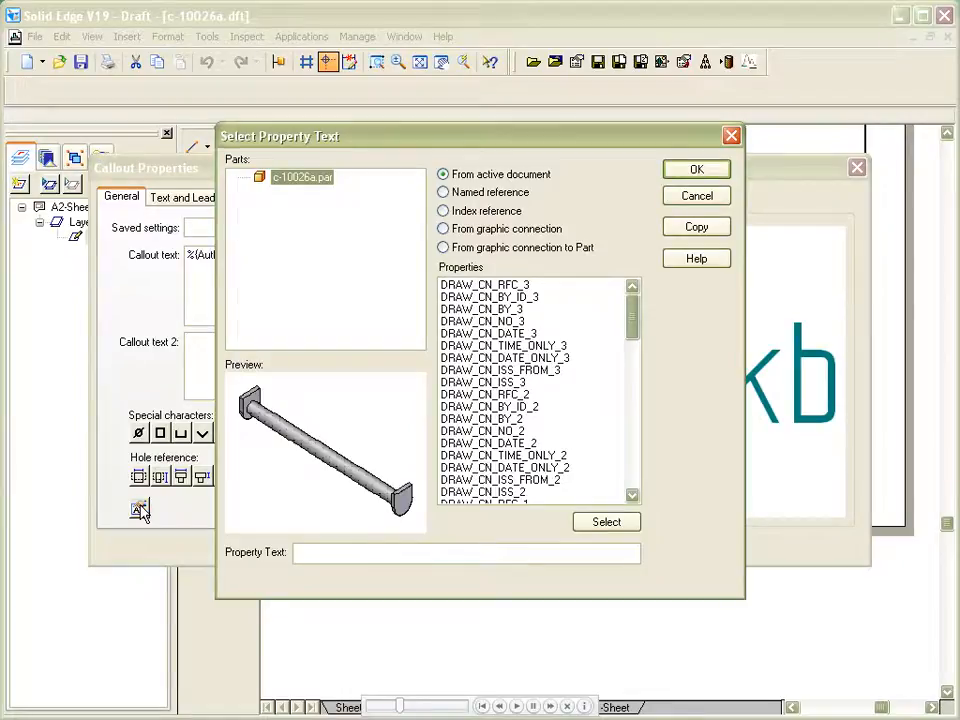
left_click_drag(632, 321, 634, 382)
left_click(475, 468)
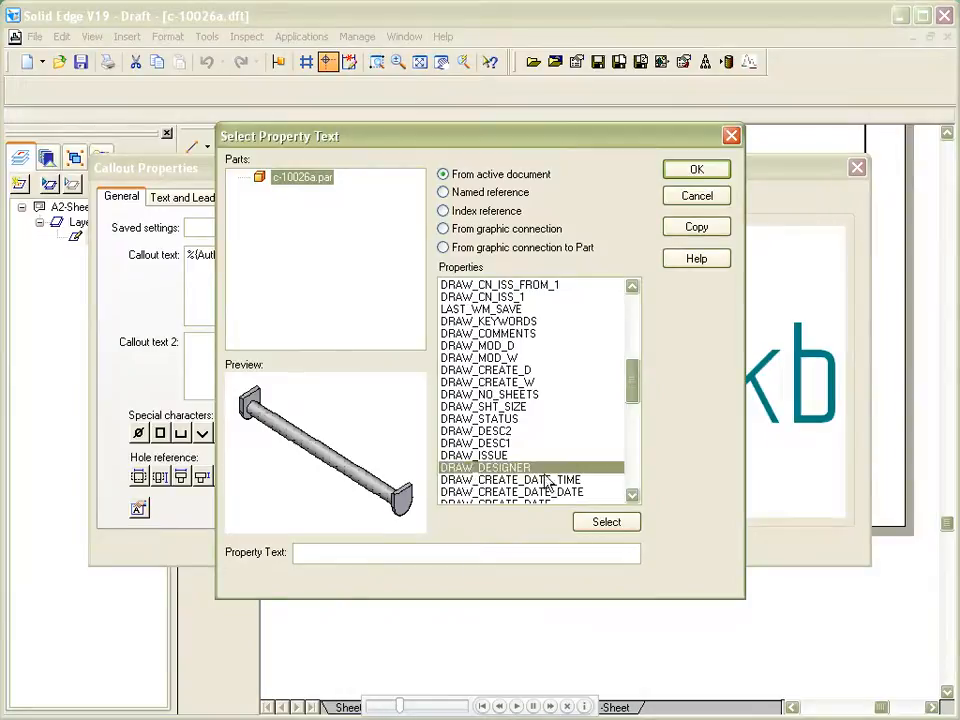
left_click(594, 524)
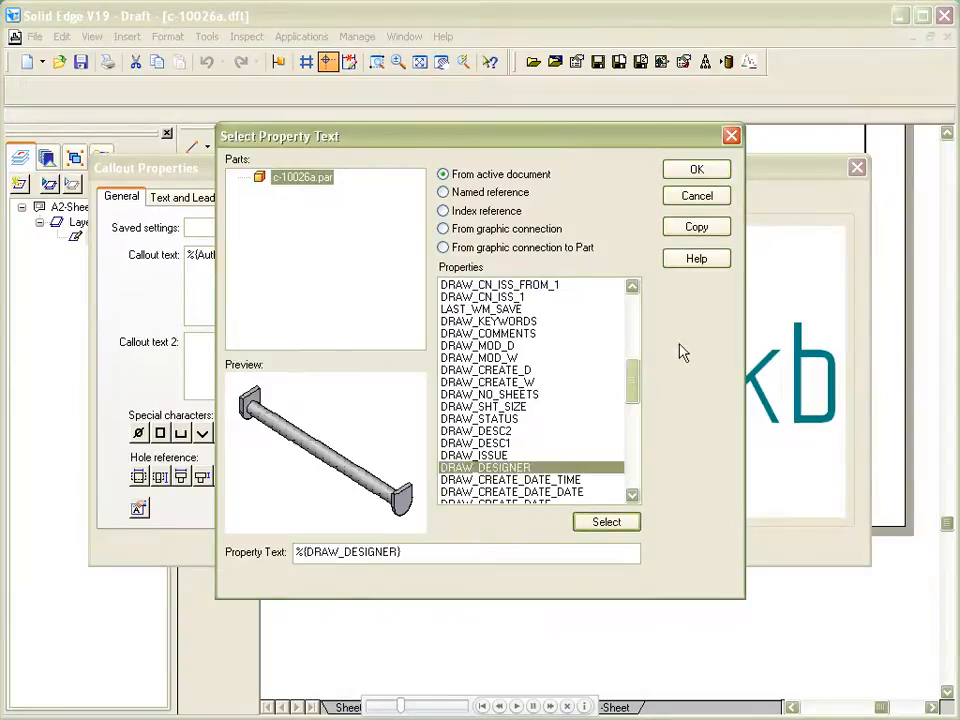
left_click(692, 170)
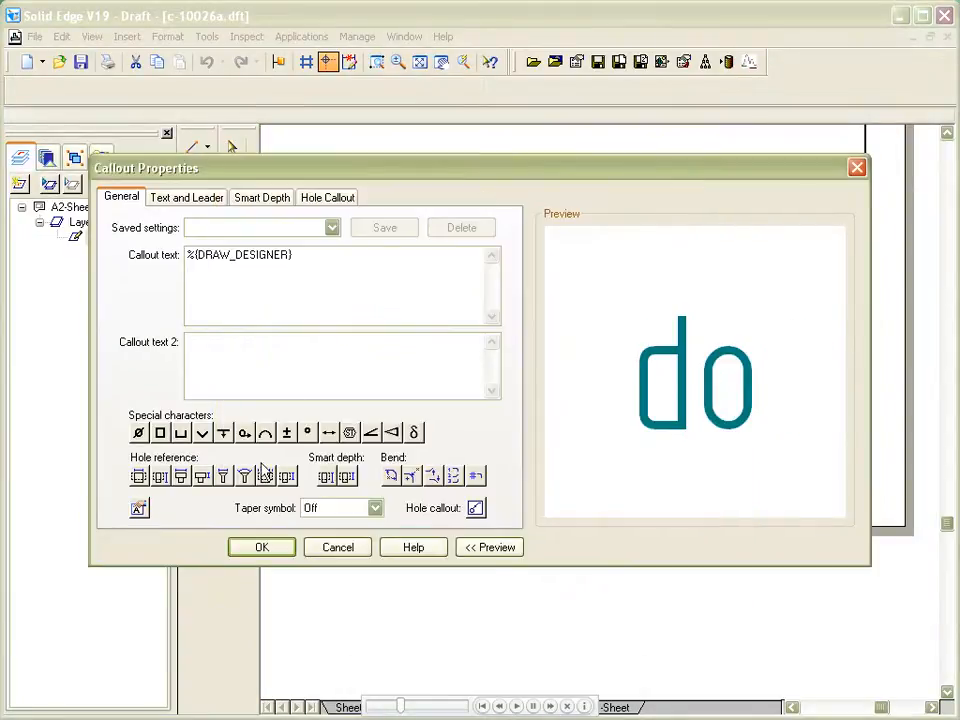
left_click(258, 549)
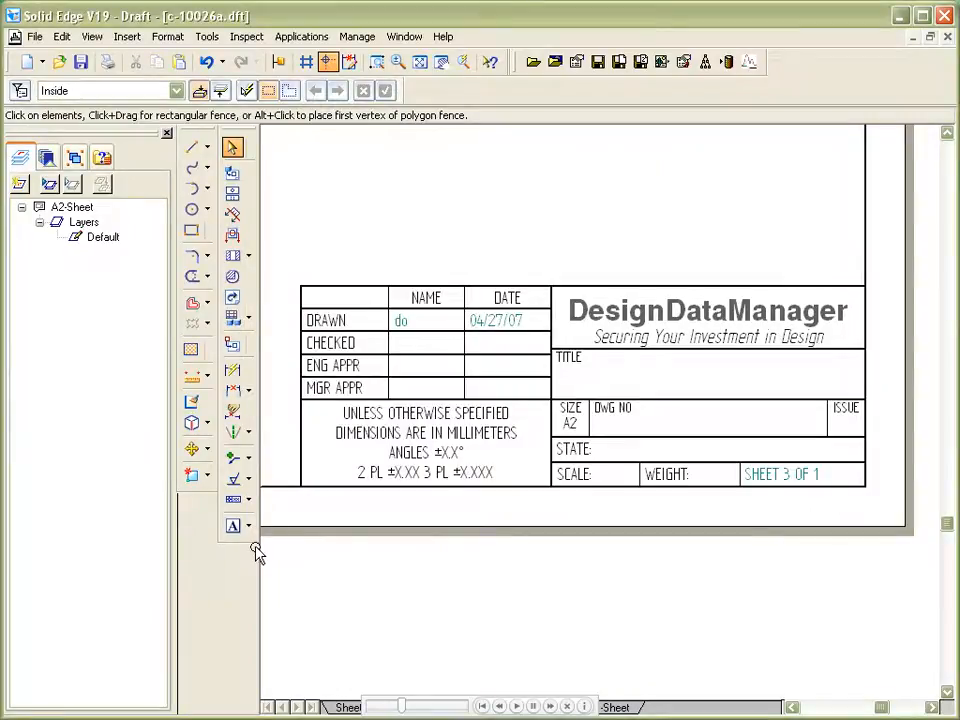
Replace the property text in the title block's DRAWN date cell with the active document's DRAW_CREATE_DATE_DATE property
double_click(510, 326)
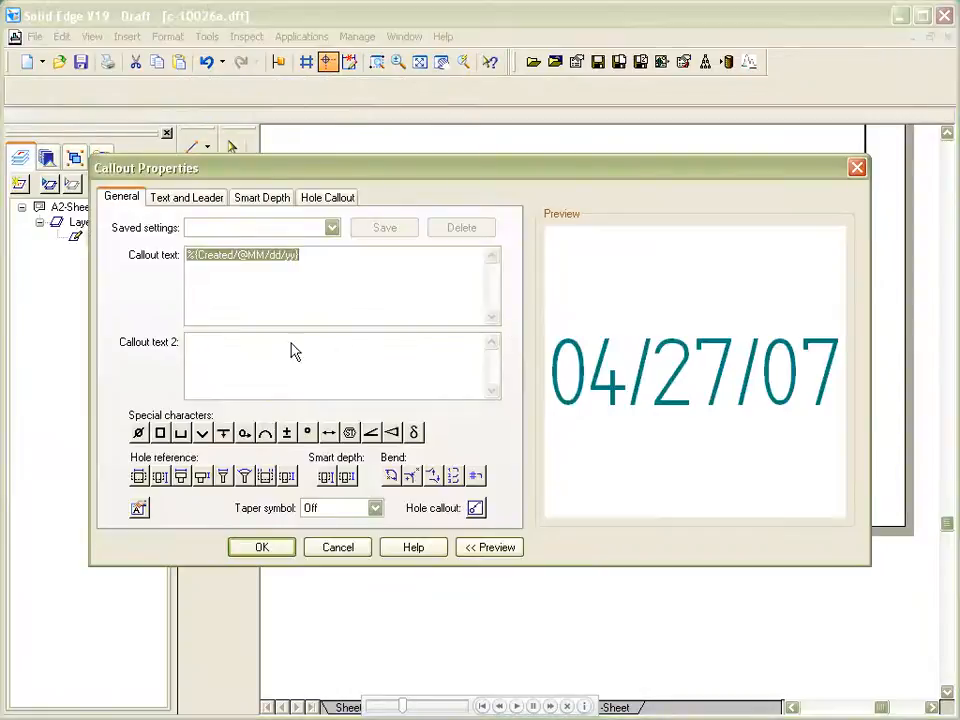
left_click(139, 509)
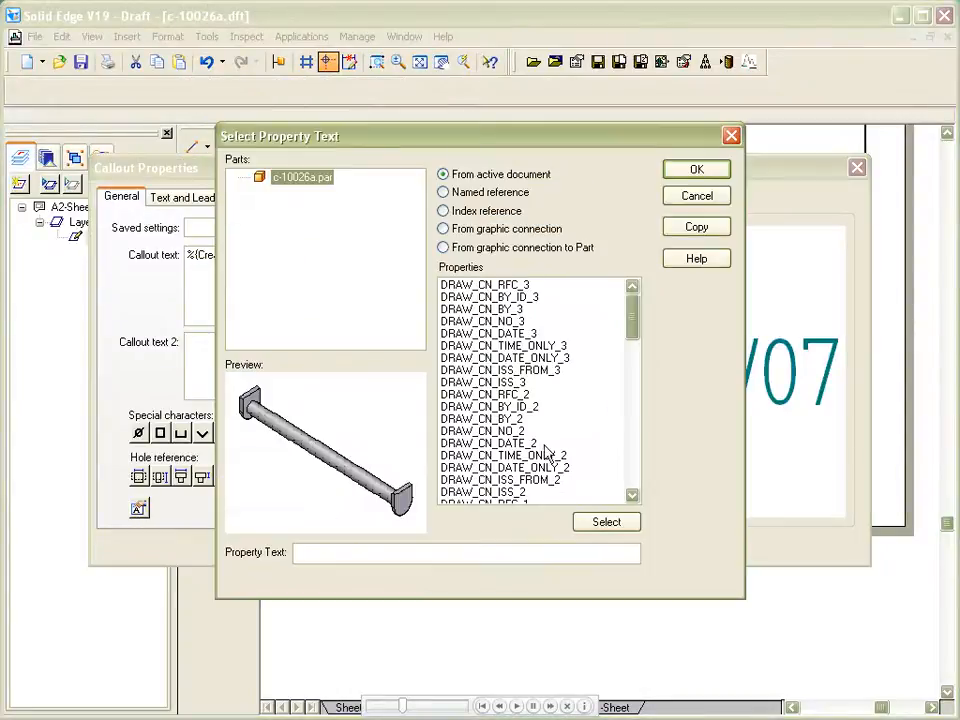
left_click_drag(633, 329, 643, 397)
left_click(495, 431)
left_click(497, 443)
left_click(602, 526)
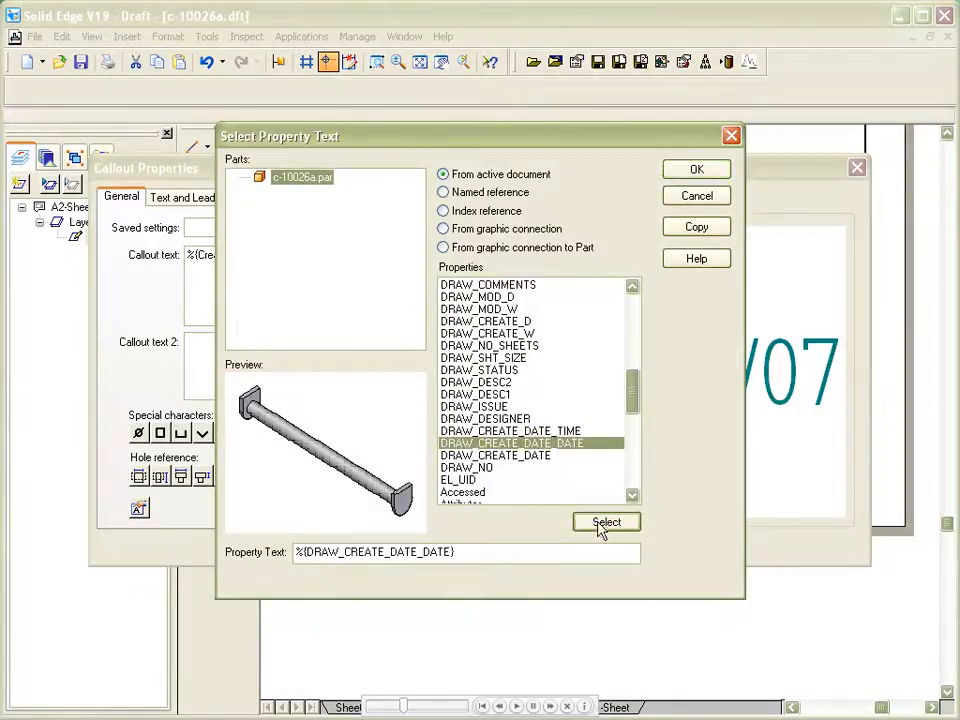
left_click(697, 170)
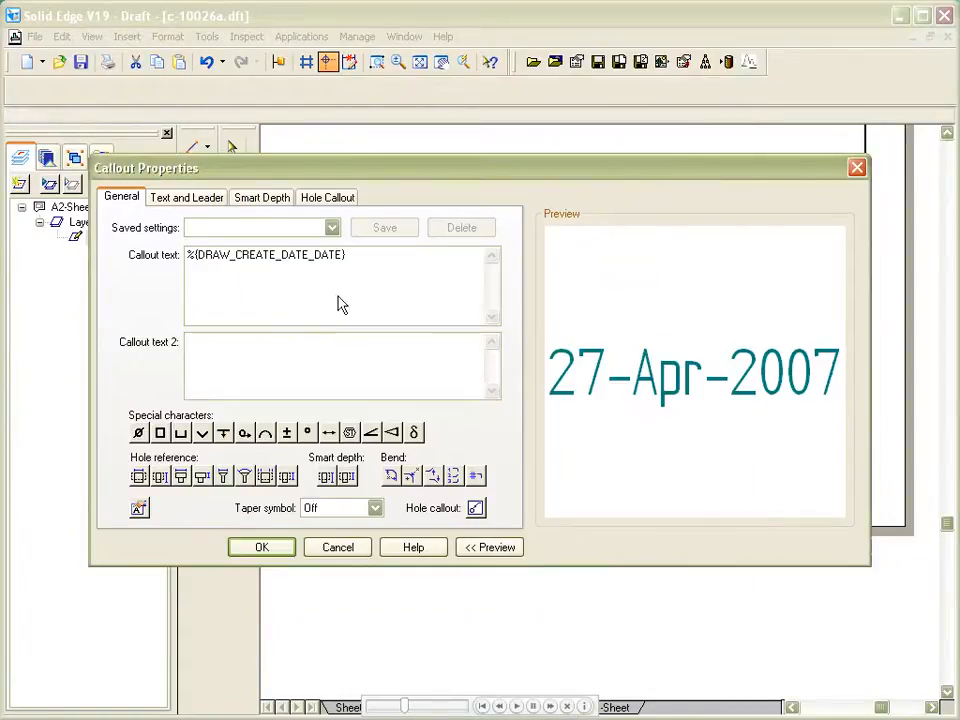
left_click(261, 550)
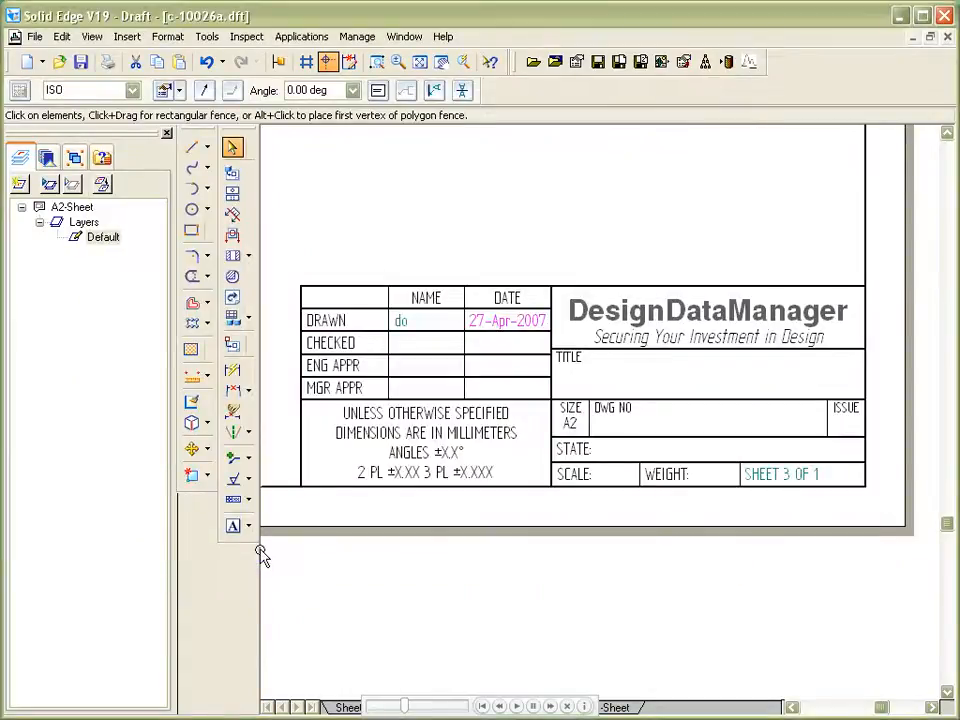
Copy the DRAWN date callout and paste the duplicate into the title block's TITLE cell
right_click(507, 322)
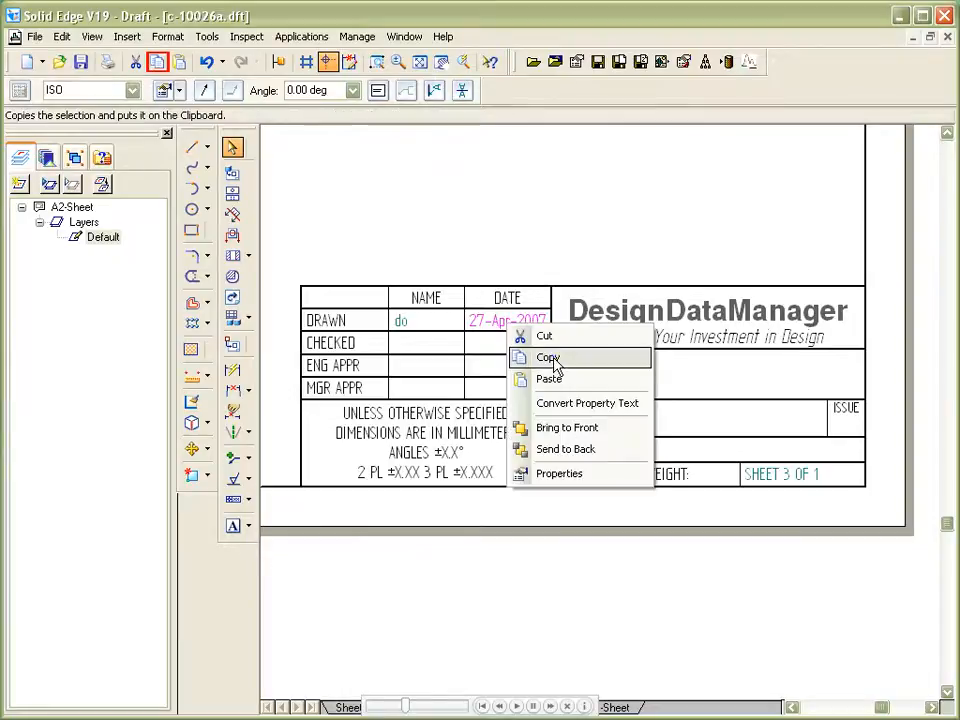
left_click(553, 360)
right_click(510, 327)
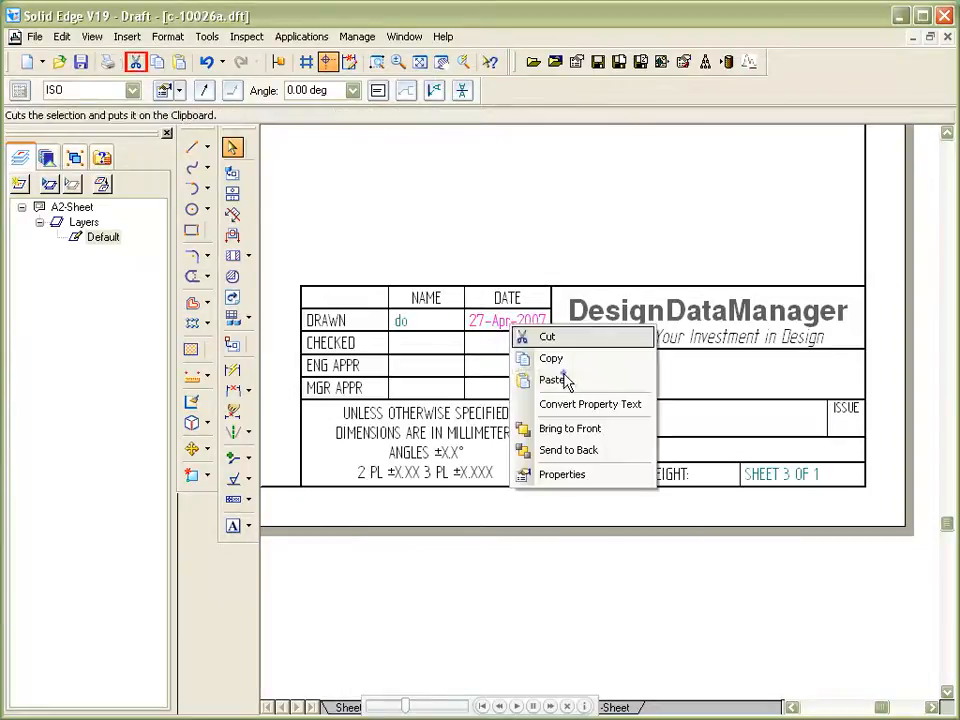
left_click(553, 380)
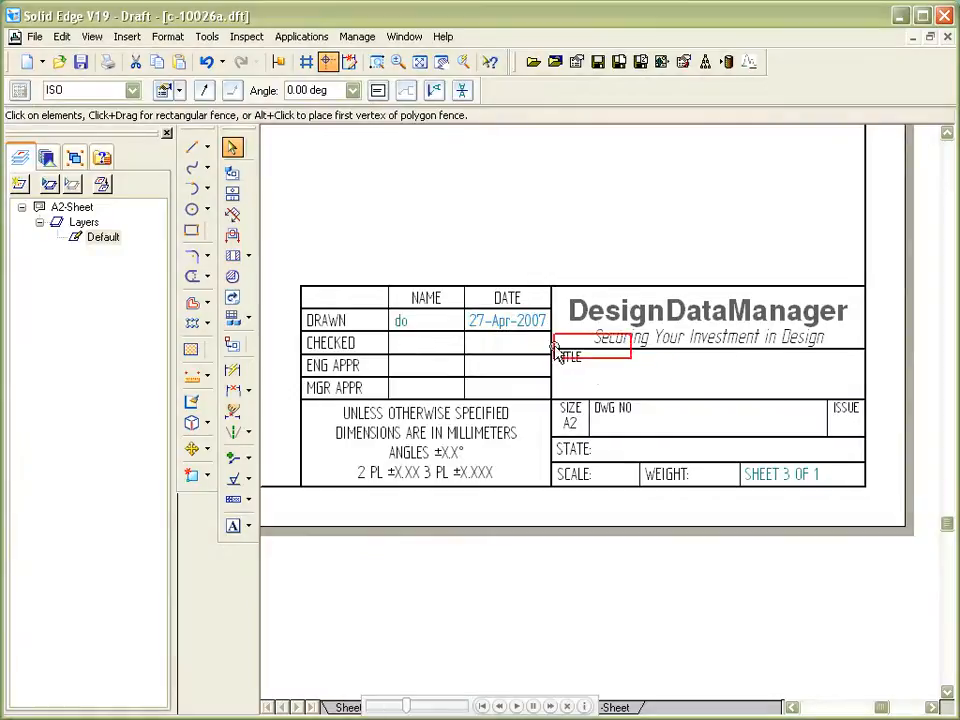
left_click(587, 374)
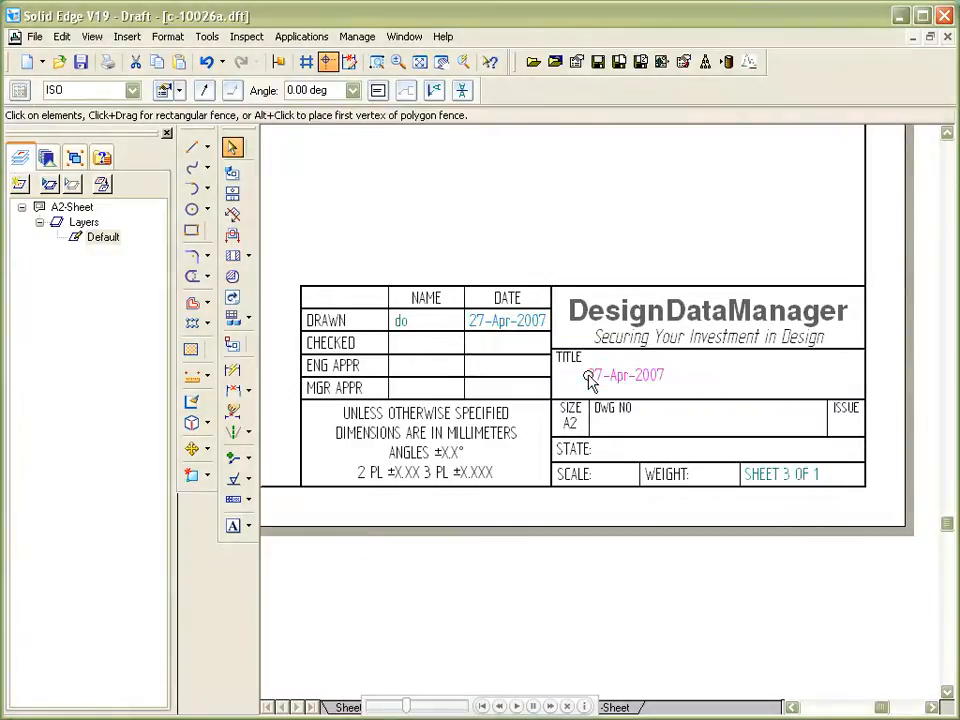
Replace the property text of the callout in the TITLE cell with the active document's DRAW_DESC1 property
double_click(628, 380)
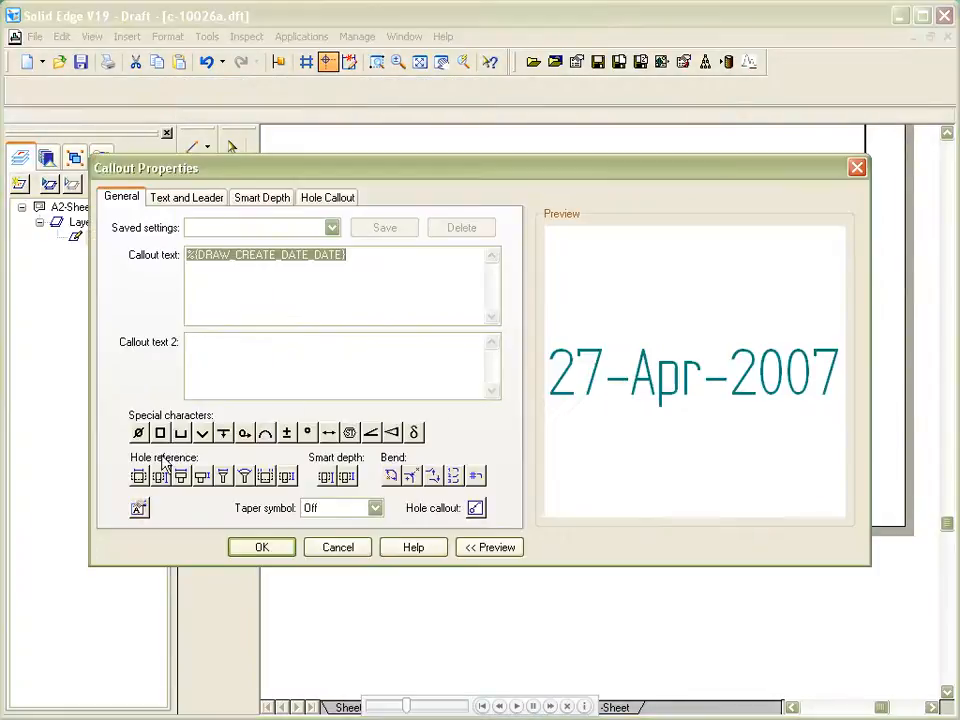
left_click(139, 508)
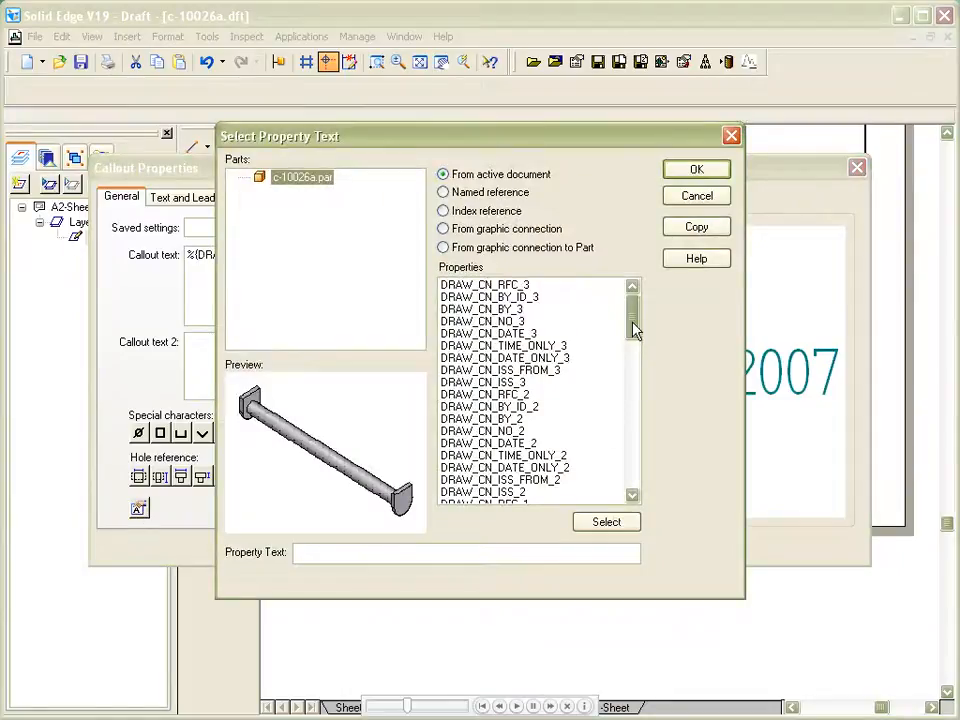
left_click_drag(632, 336, 640, 390)
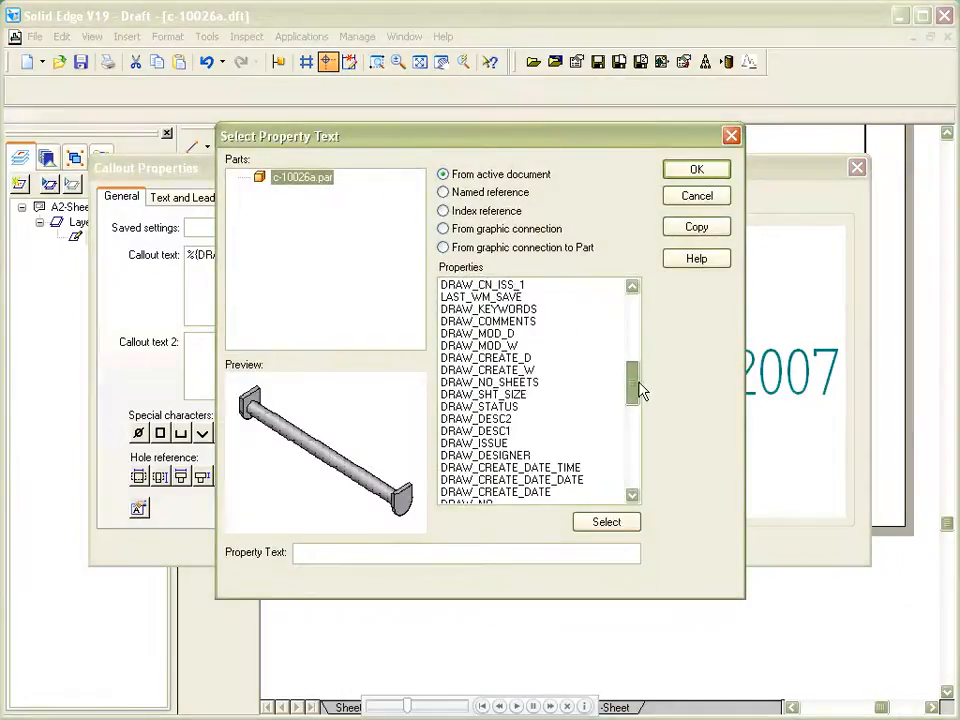
left_click(476, 430)
left_click(605, 521)
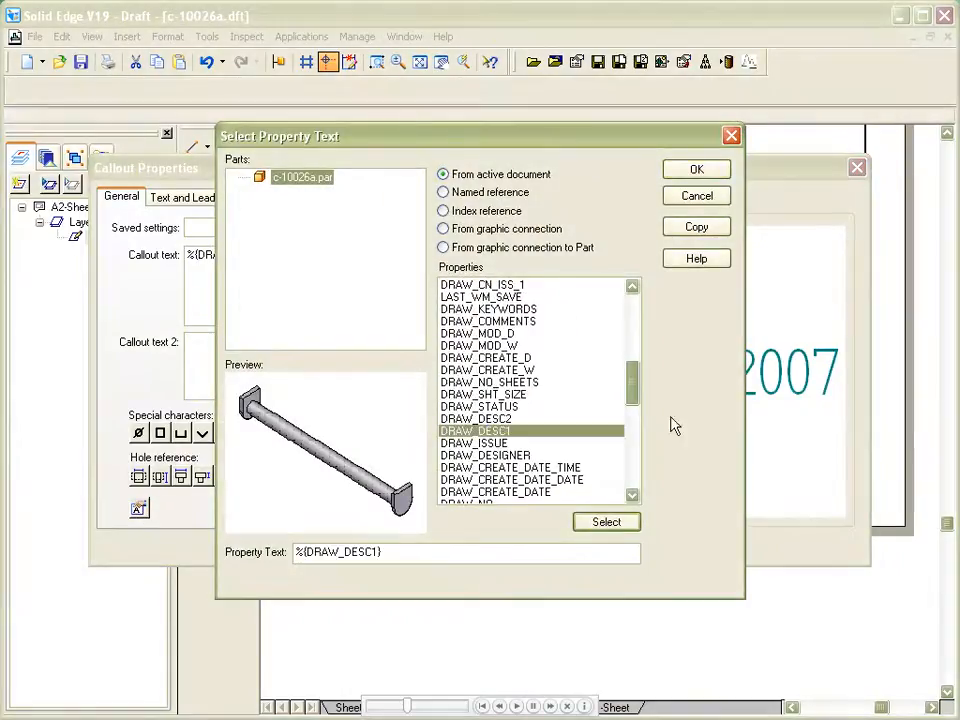
left_click(696, 169)
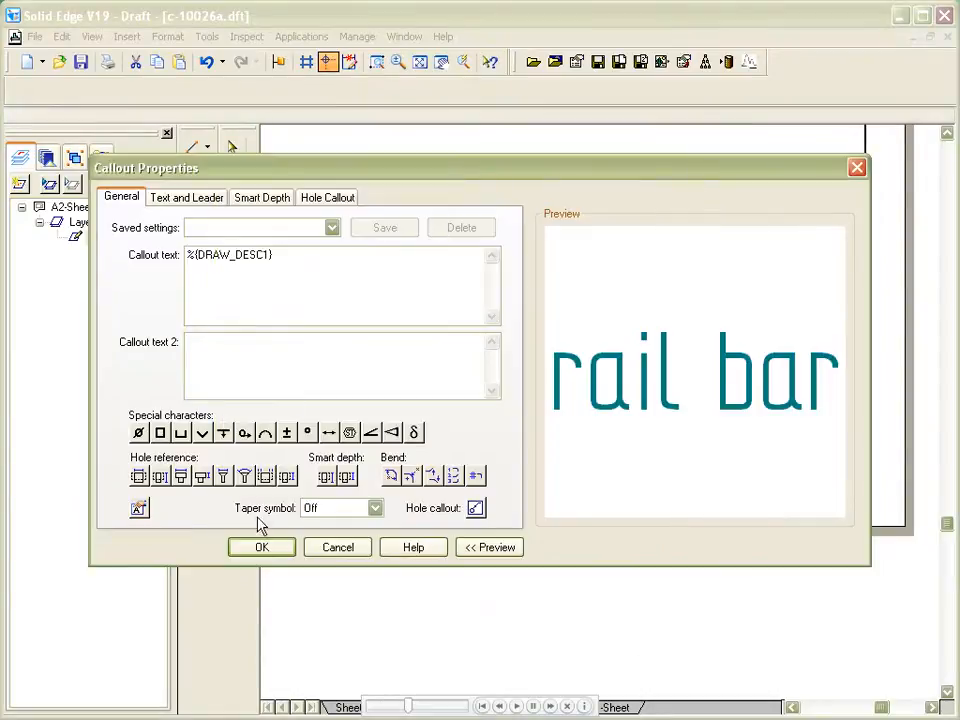
left_click(261, 547)
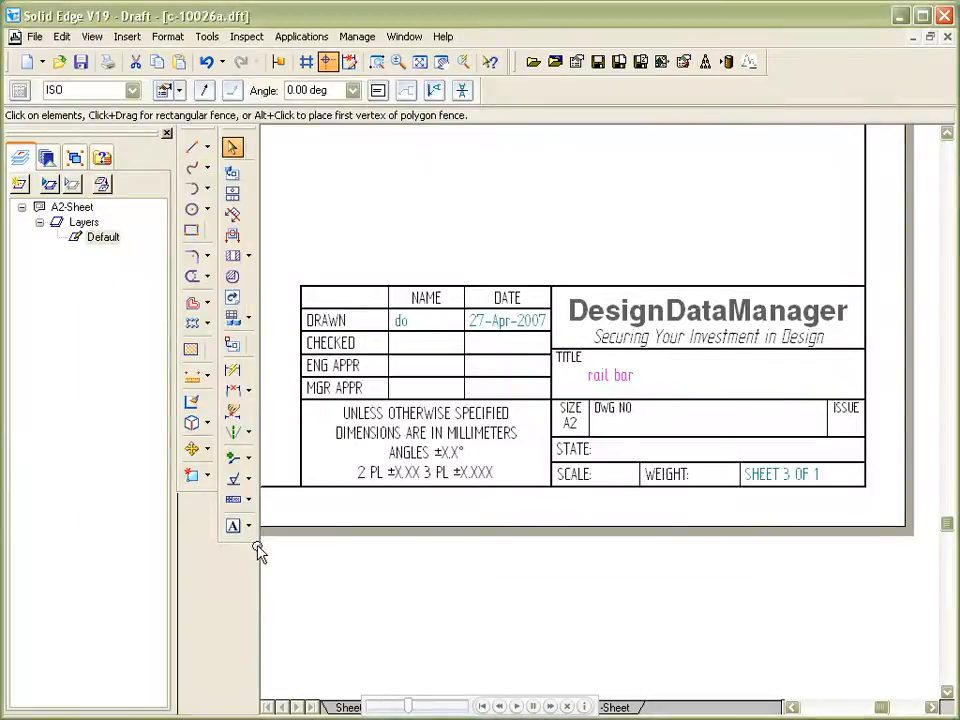
Copy the TITLE cell's callout and paste the duplicate into the DWG NO cell
right_click(607, 381)
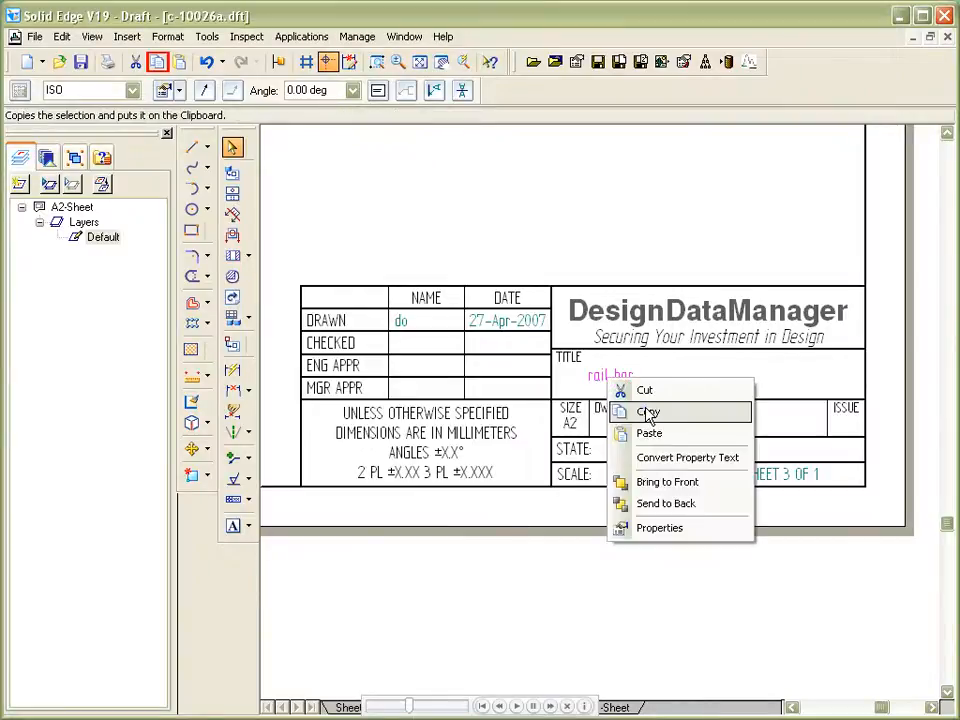
left_click(648, 412)
right_click(608, 381)
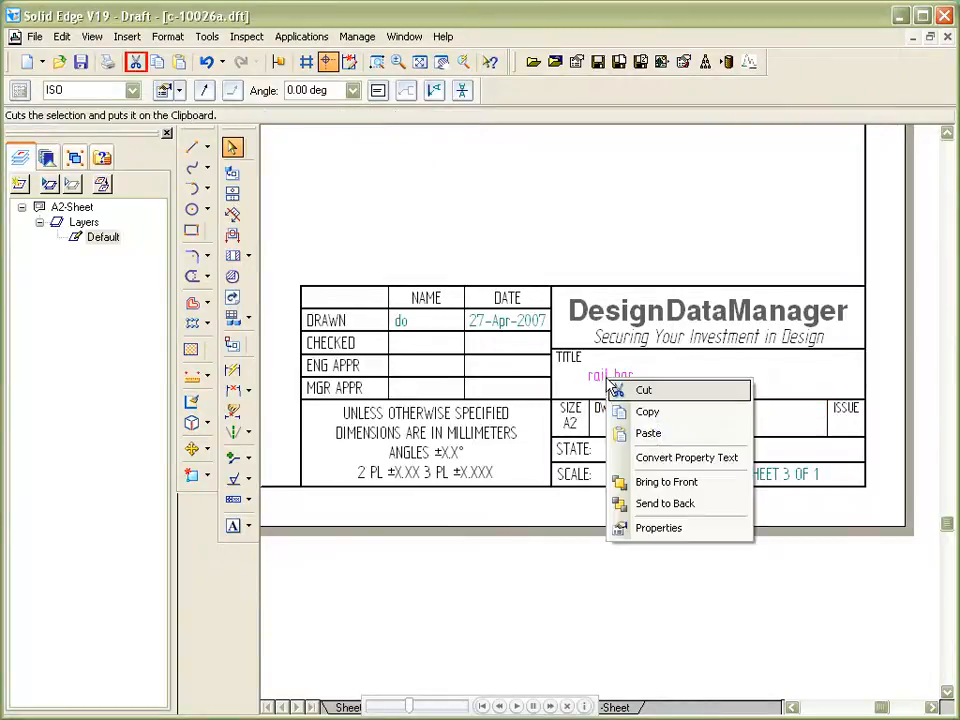
left_click(650, 433)
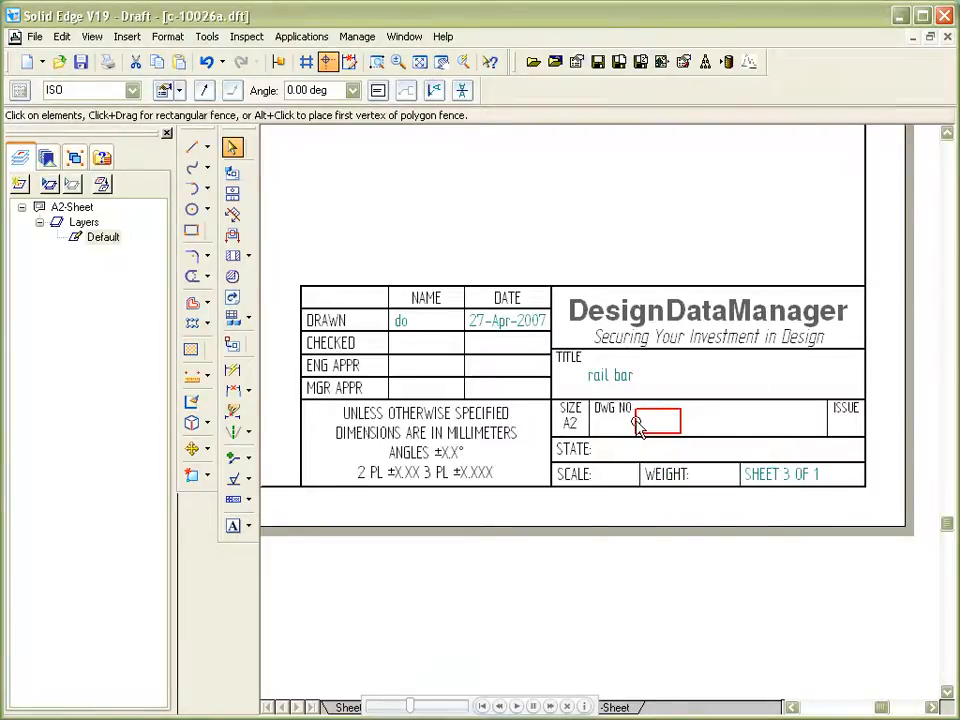
left_click(637, 424)
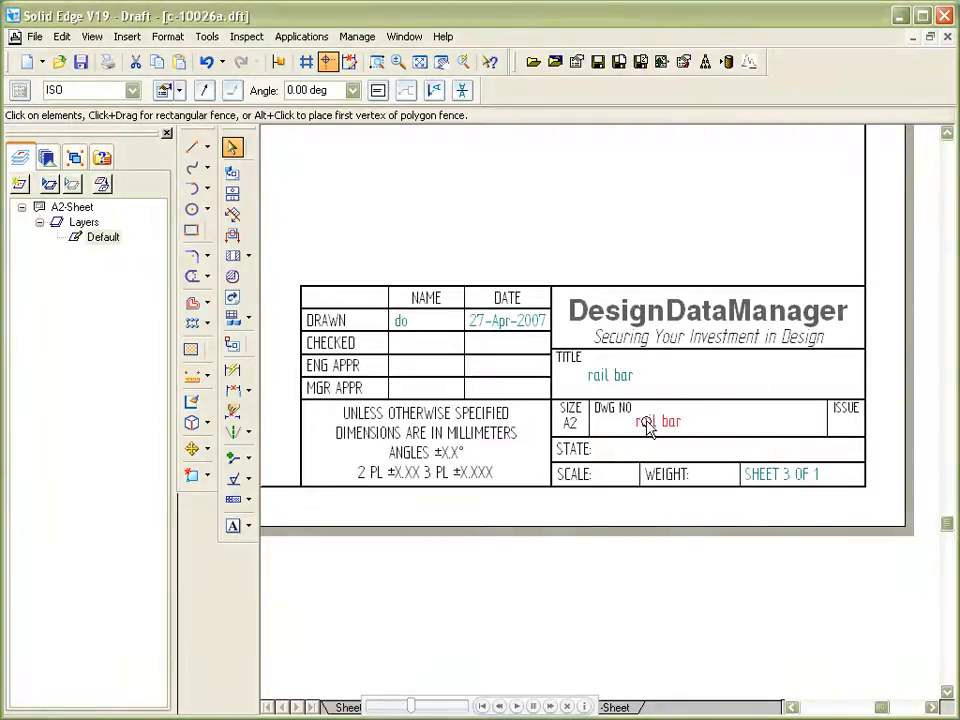
Replace the property text of the callout in the DWG NO cell with the active document's DRAW_NO property
double_click(648, 424)
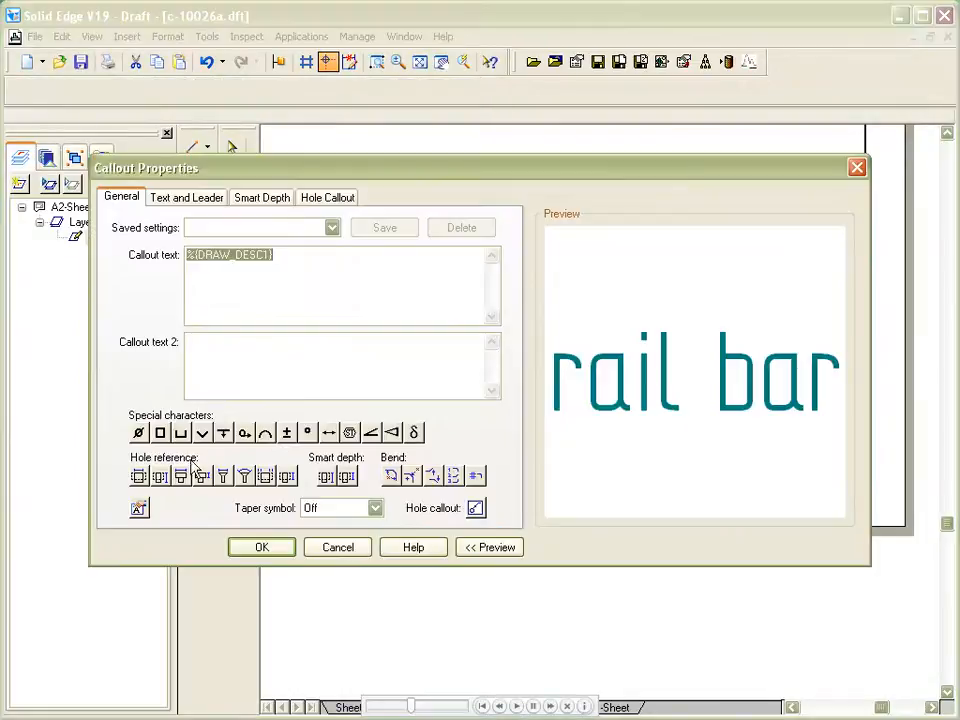
left_click(139, 509)
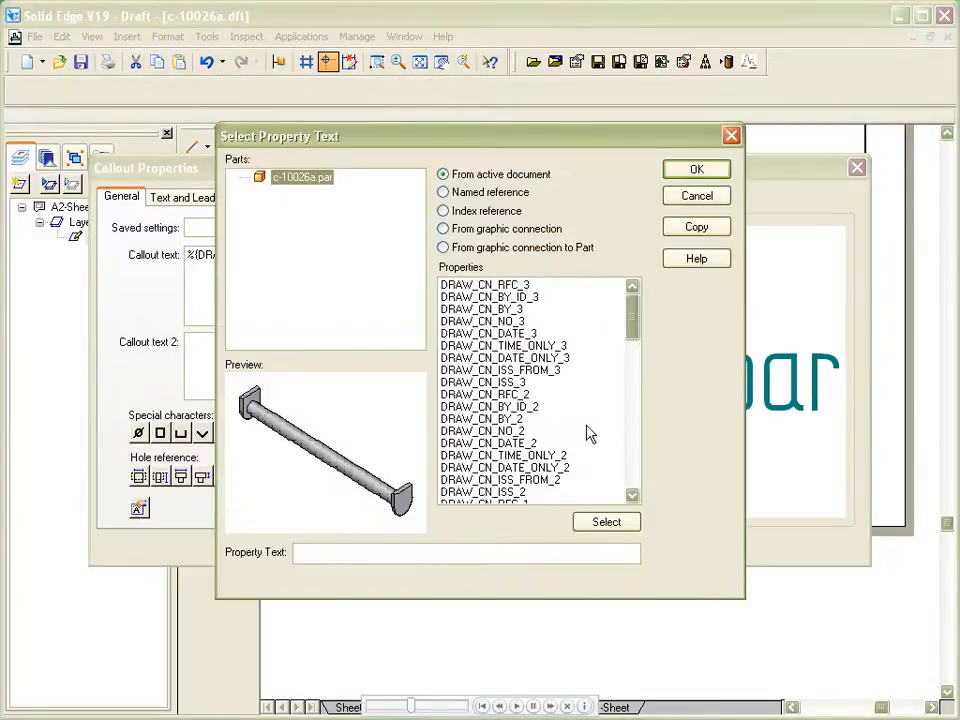
left_click_drag(640, 342, 643, 403)
left_click(484, 456)
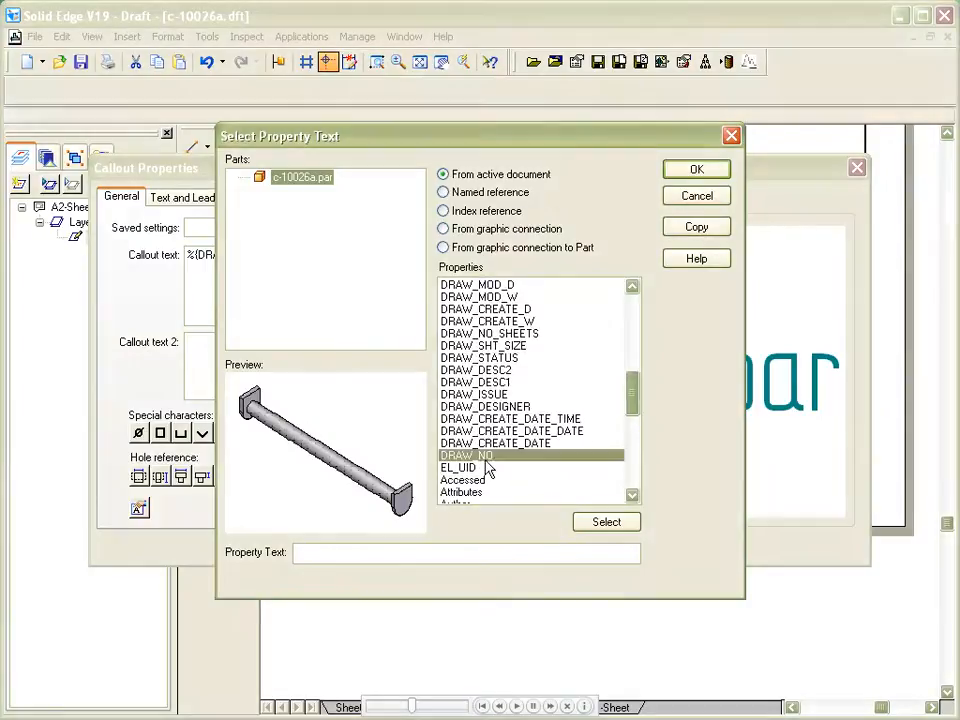
left_click(598, 524)
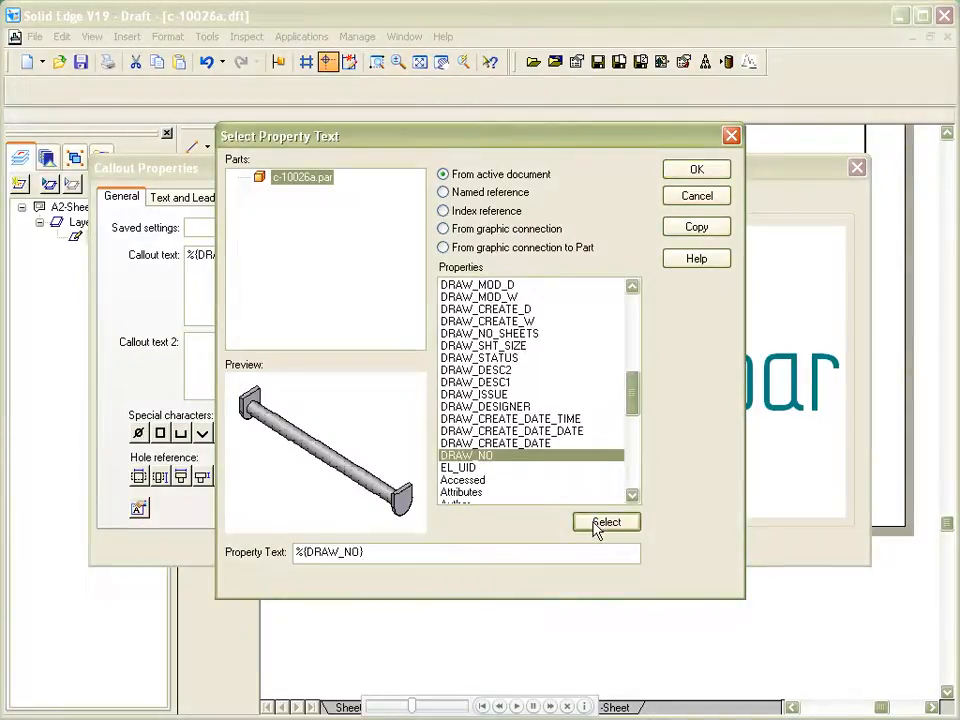
left_click(694, 170)
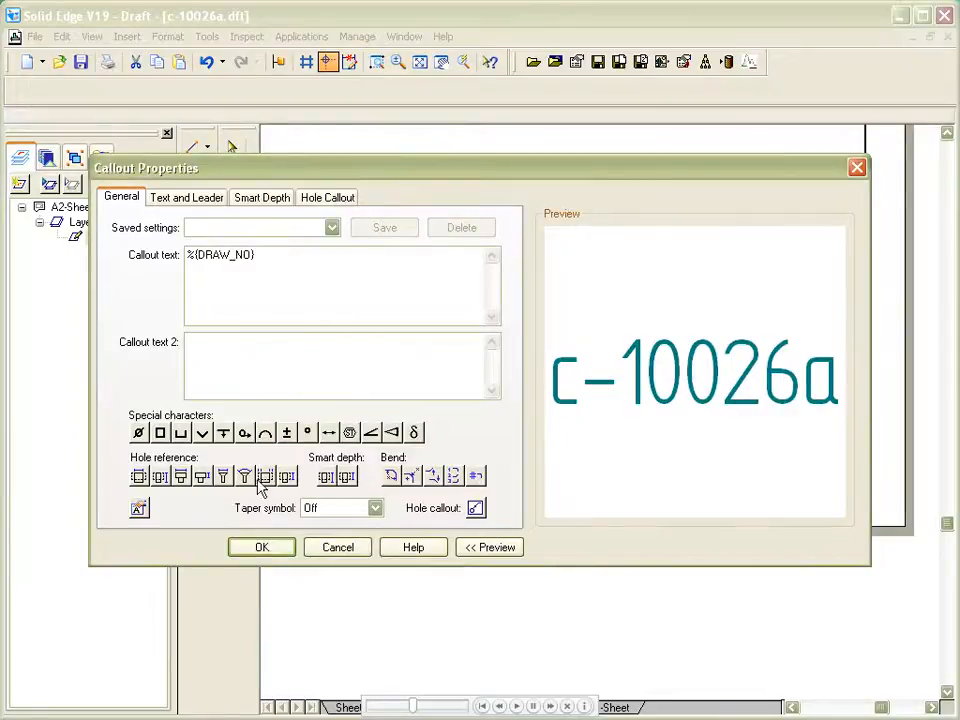
left_click(258, 549)
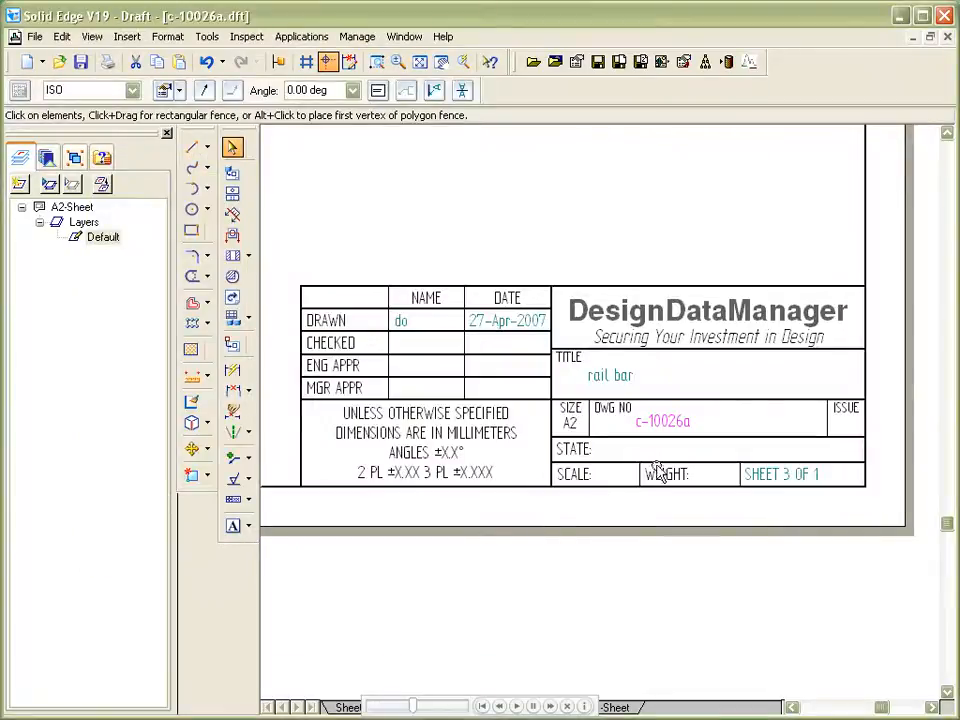
Copy the DWG NO cell's callout and paste the duplicate into the title block's ISSUE cell
right_click(669, 423)
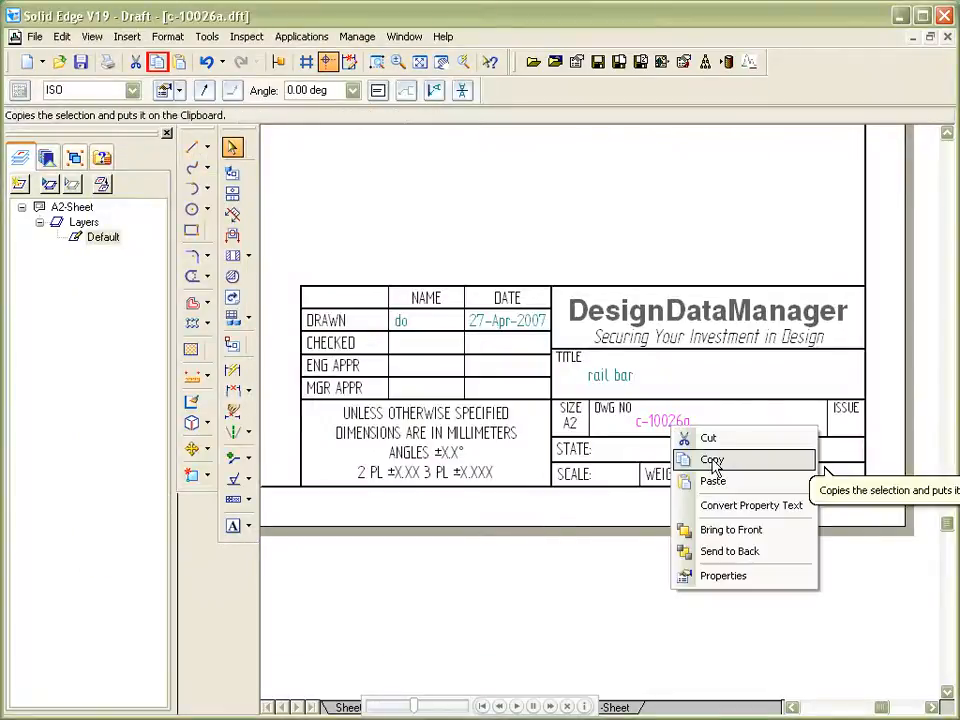
left_click(713, 463)
right_click(669, 423)
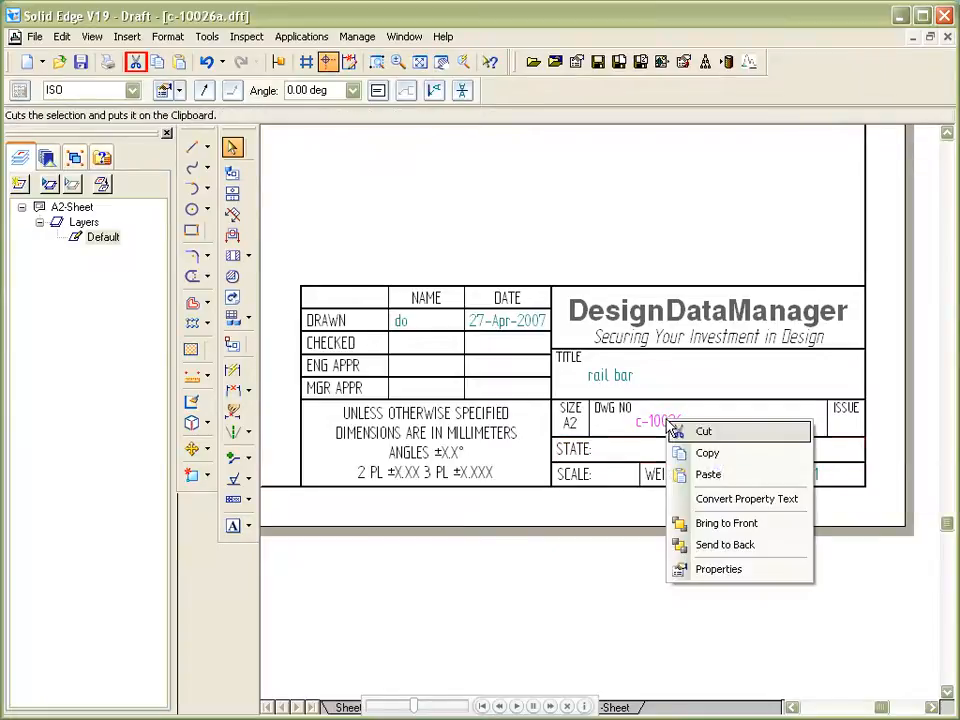
left_click(720, 476)
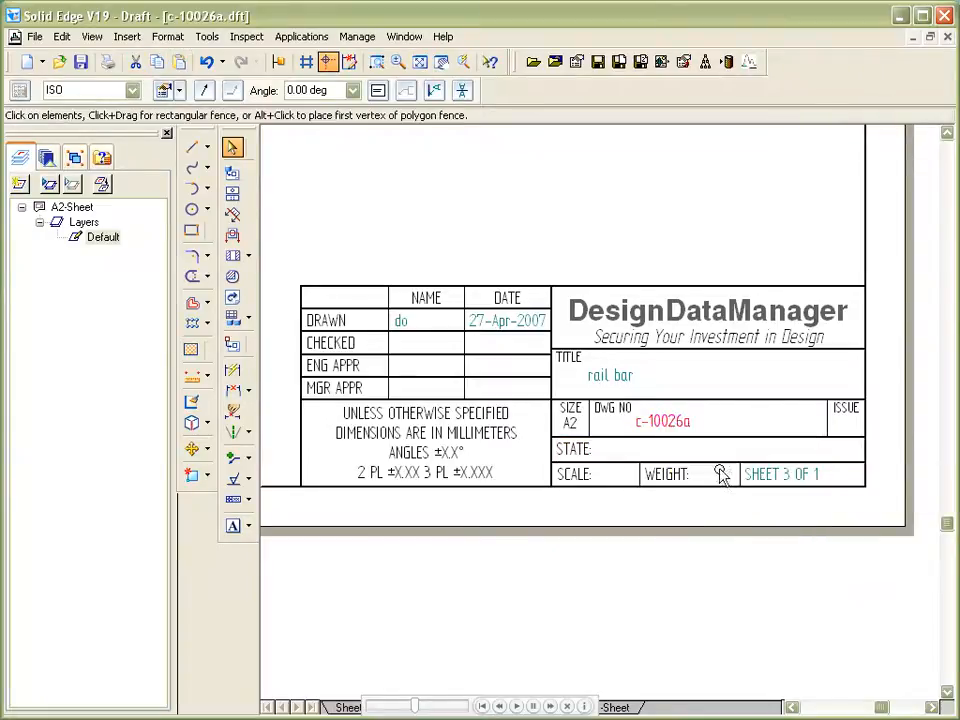
left_click(826, 425)
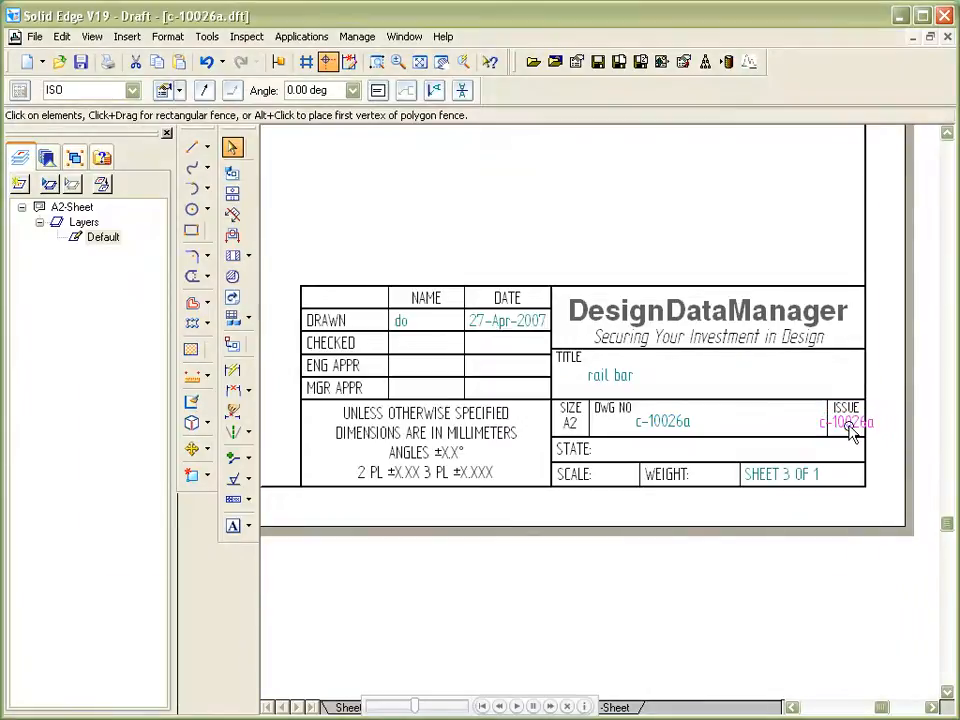
Replace the property text of the callout in the title block's ISSUE cell with the active document's DRAW_ISSUE property
double_click(846, 424)
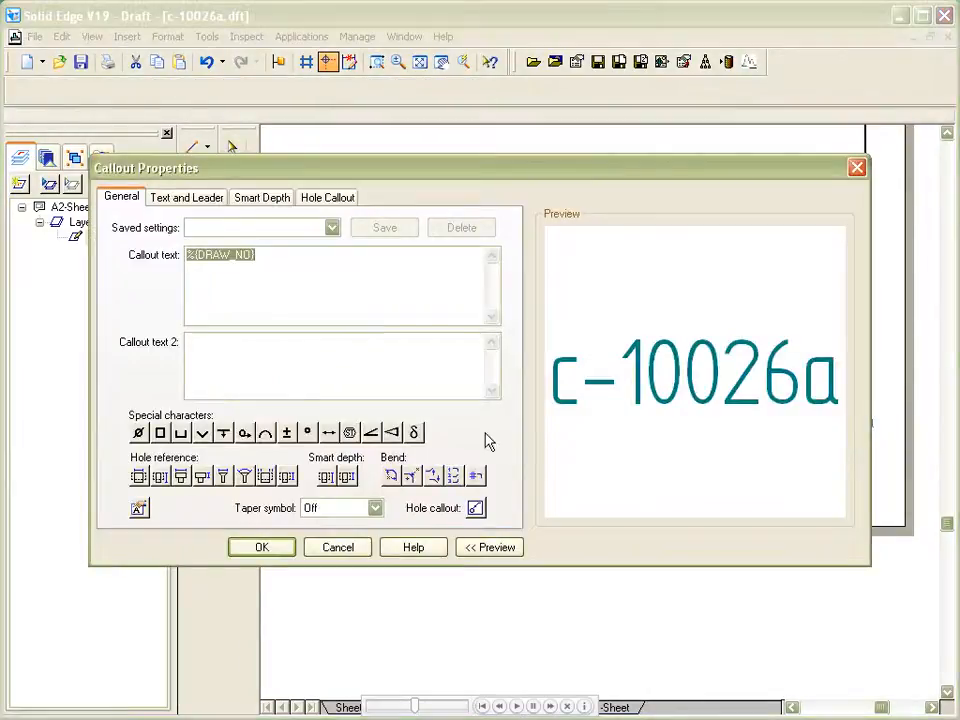
left_click(139, 509)
left_click_drag(636, 351, 632, 398)
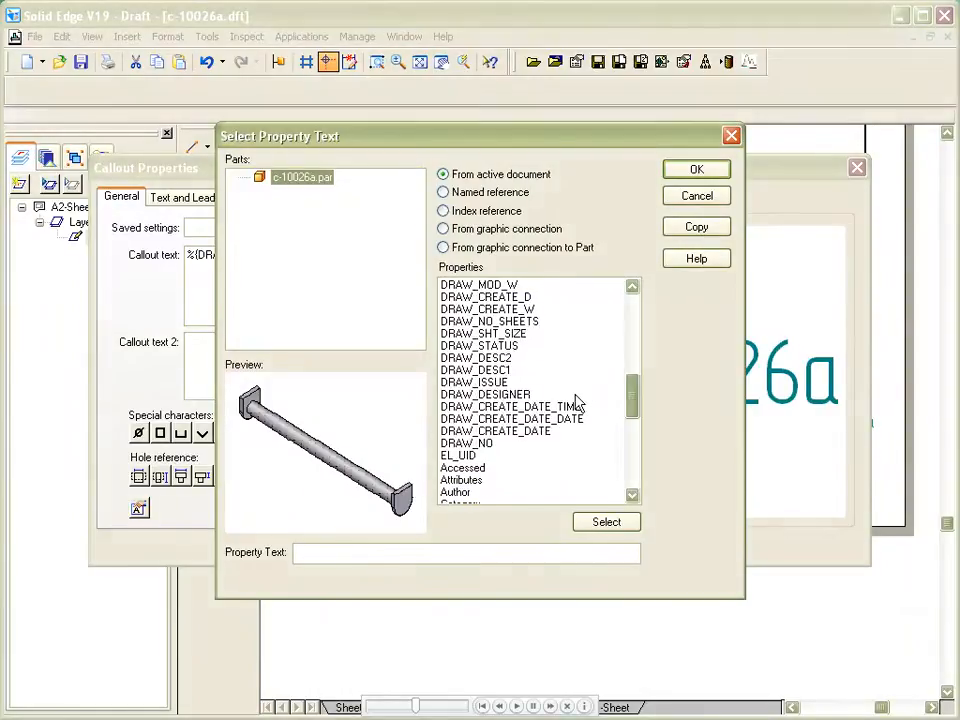
left_click(496, 383)
left_click(606, 521)
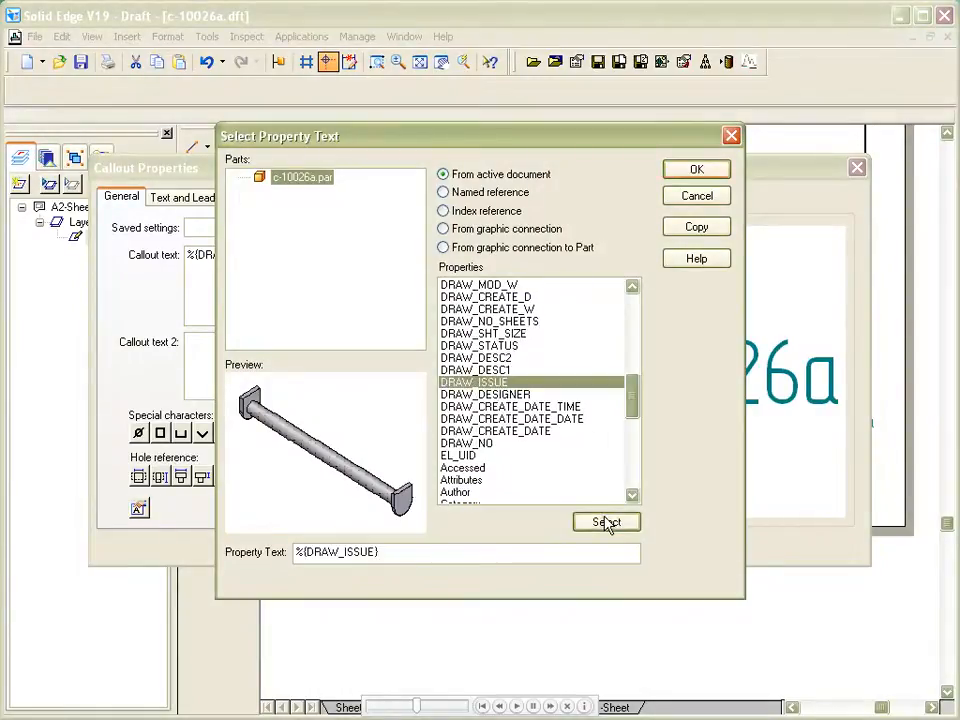
left_click(697, 170)
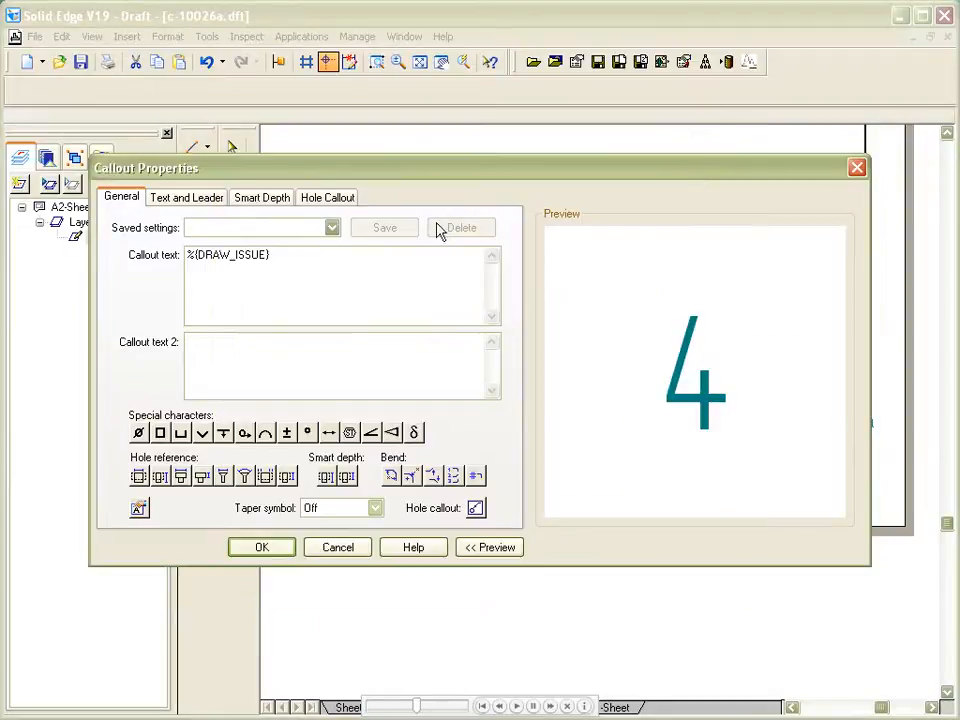
left_click(264, 547)
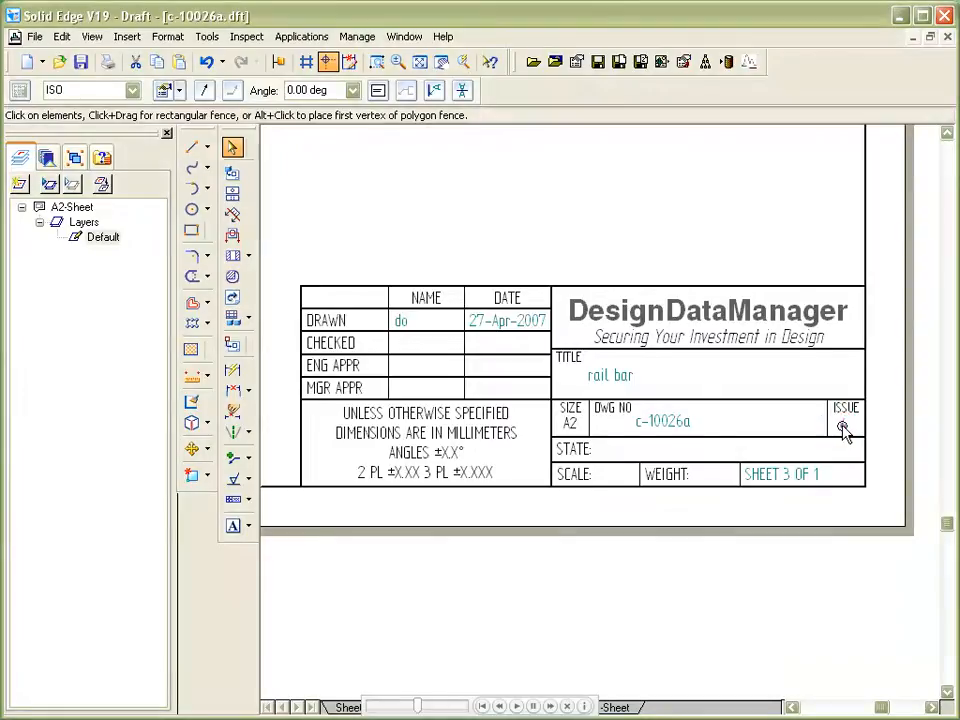
Replace the property text in the revision history table's first DATE cell with the active document's DRAW_CN_DATE_ONLY_1 property
scroll(843, 428, "up", 10)
scroll(862, 347, "up", 1)
scroll(862, 347, "down", 1)
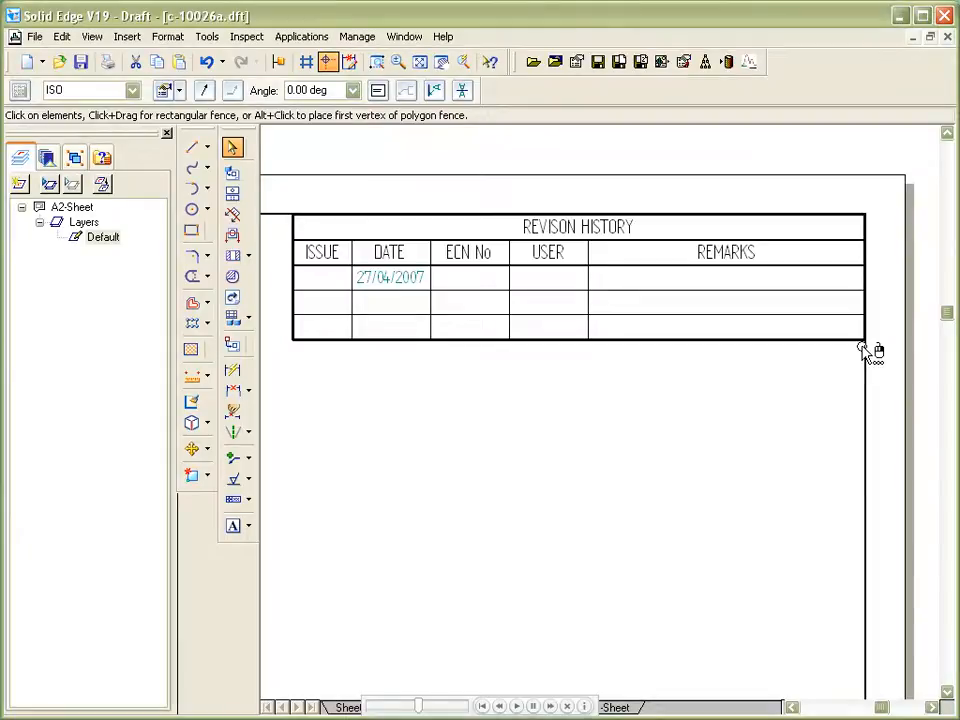
double_click(388, 280)
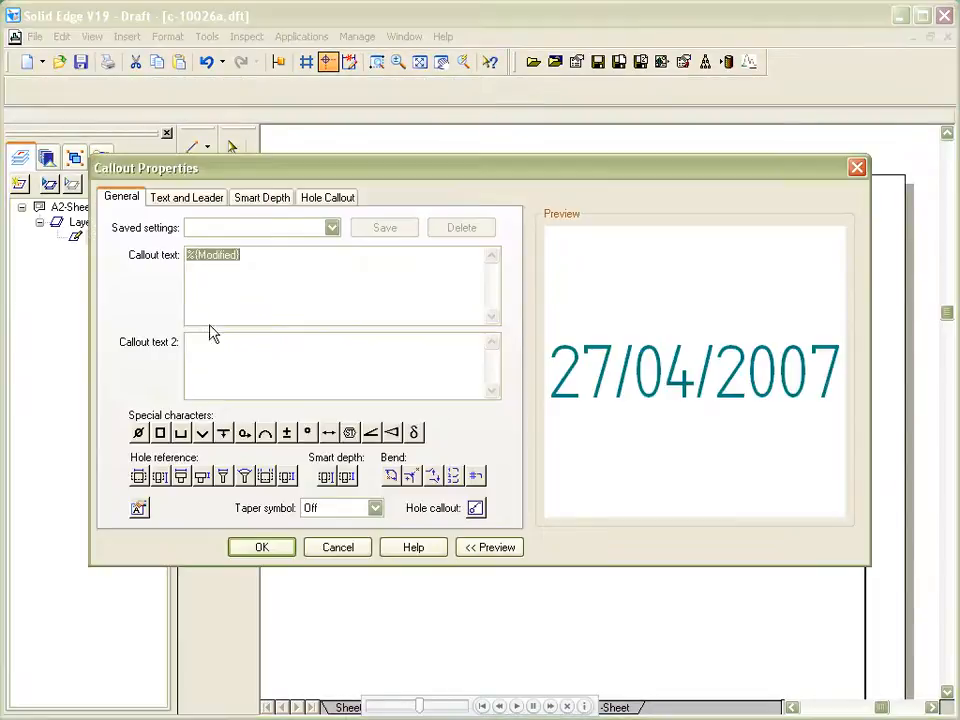
left_click(139, 508)
left_click_drag(638, 316, 648, 340)
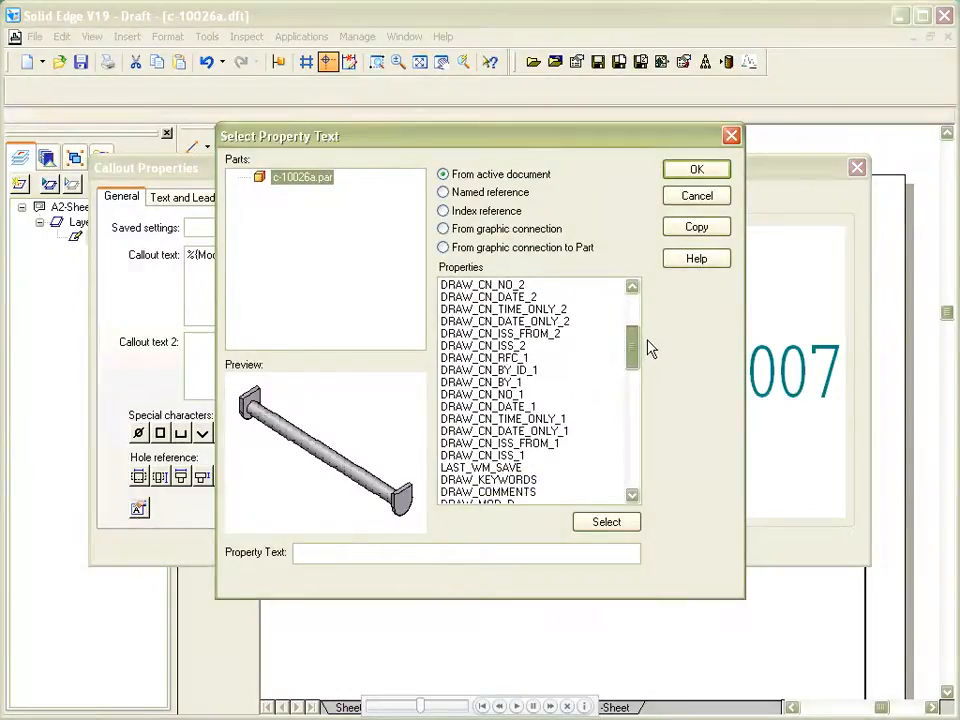
left_click(540, 431)
left_click(606, 523)
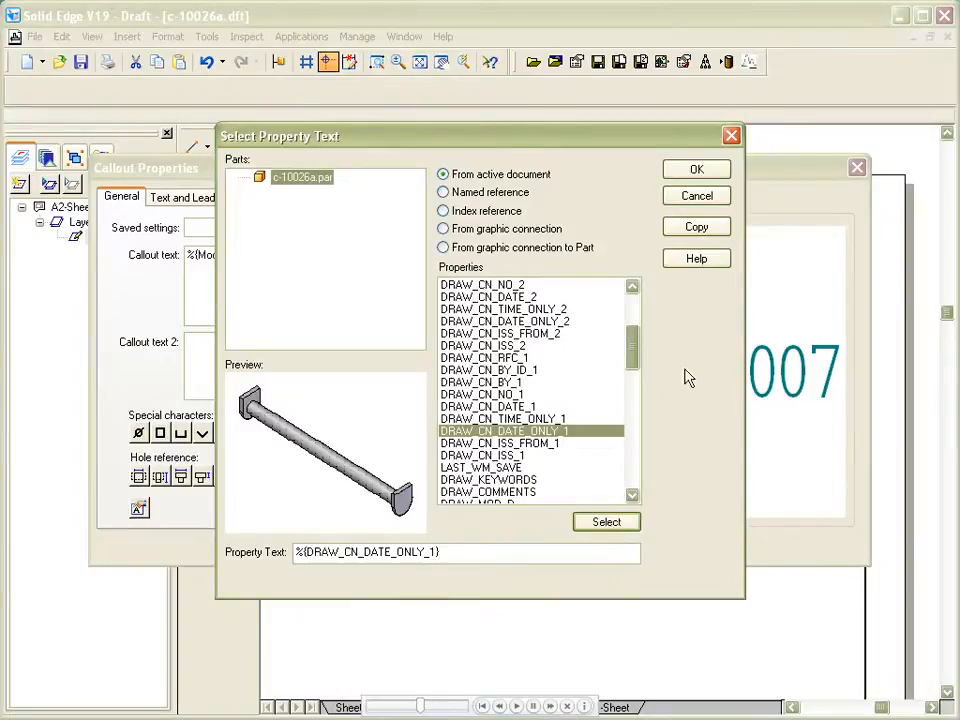
left_click(697, 170)
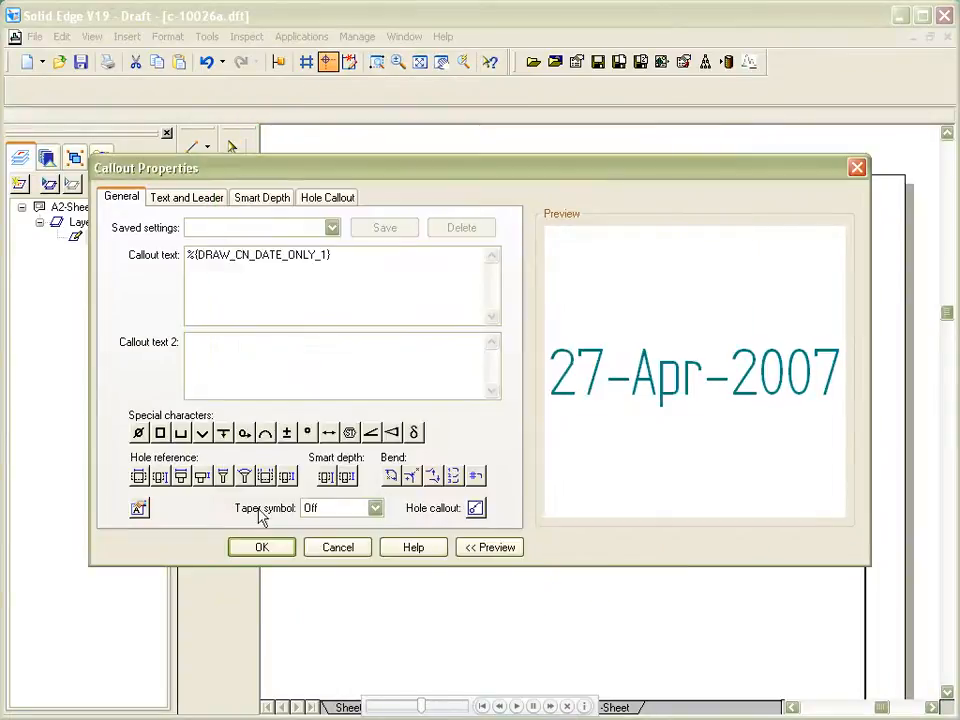
left_click(259, 550)
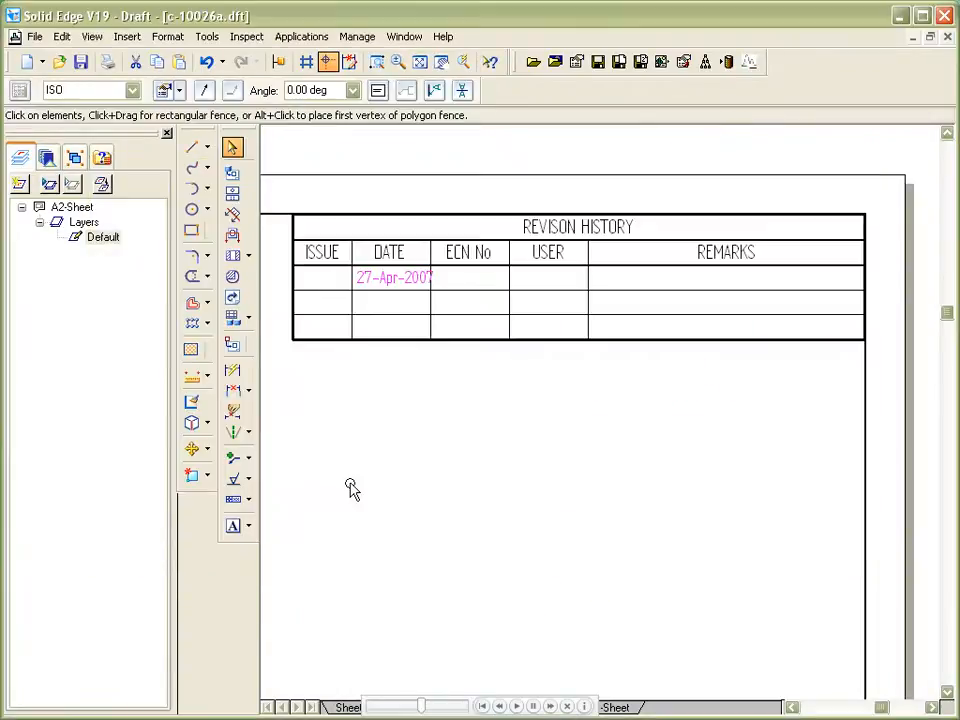
Shift the date callout to fit the revision history's first DATE cell, and paste a copy of it into the first ISSUE cell
left_click(358, 283)
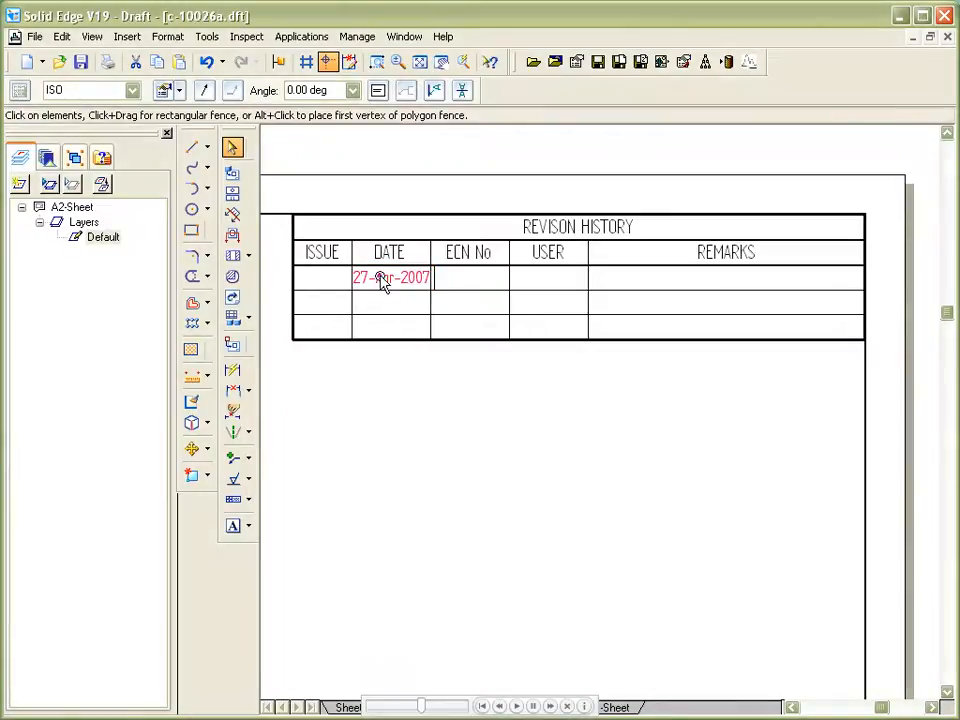
right_click(383, 283)
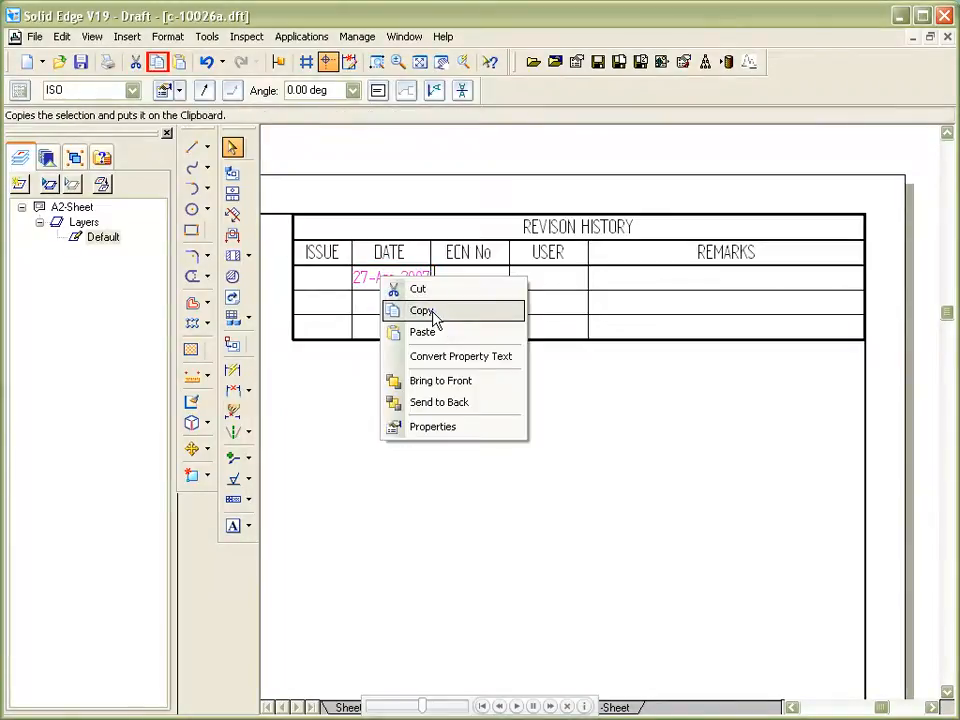
left_click(435, 318)
right_click(380, 282)
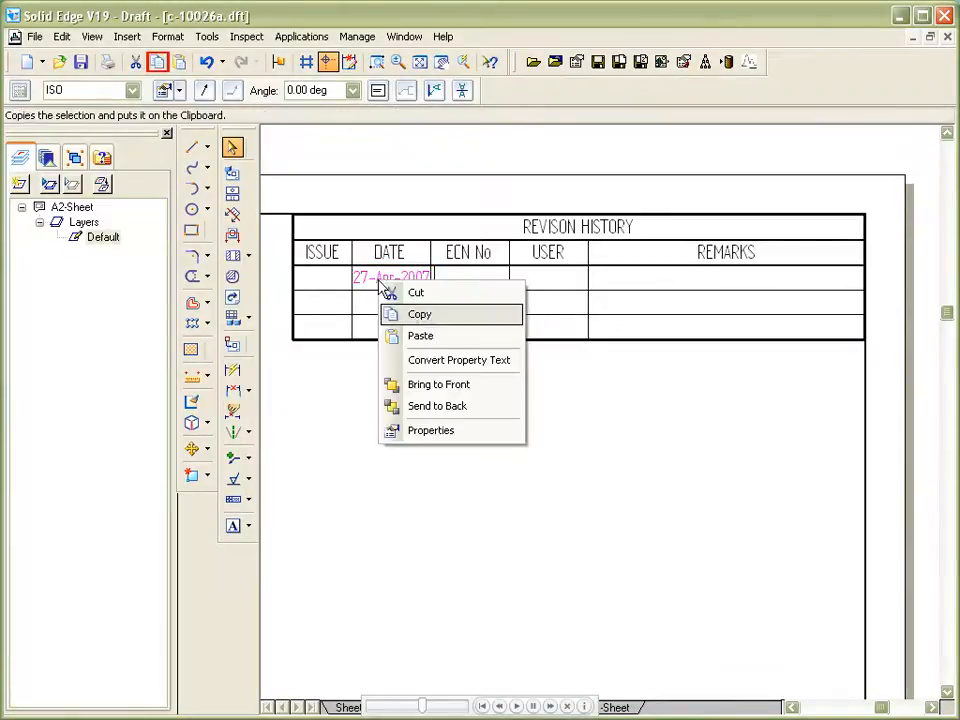
left_click(420, 336)
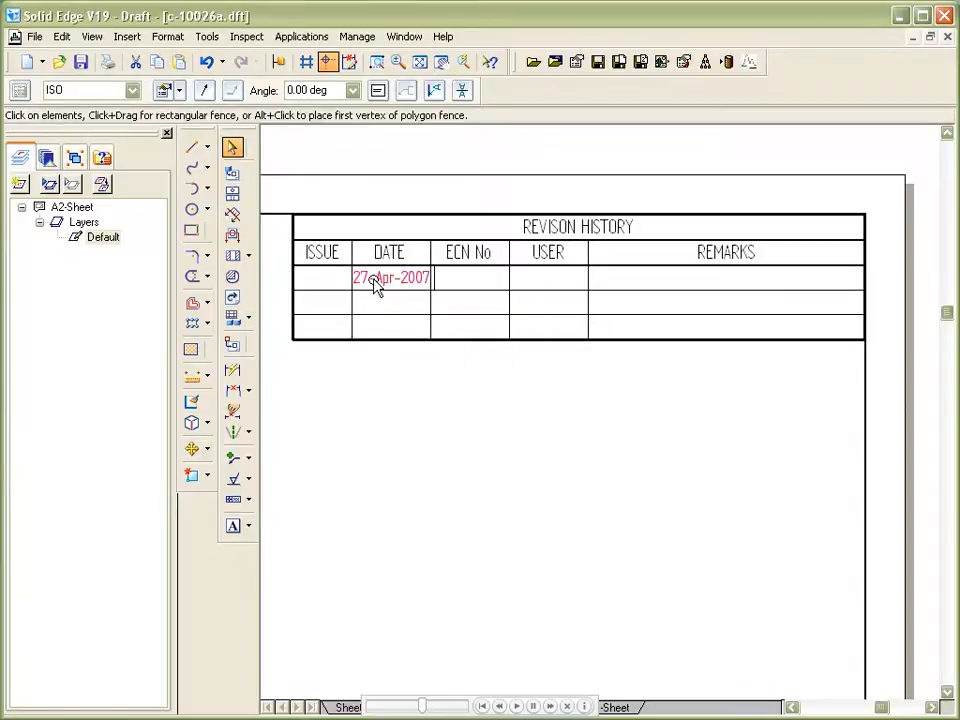
left_click(290, 276)
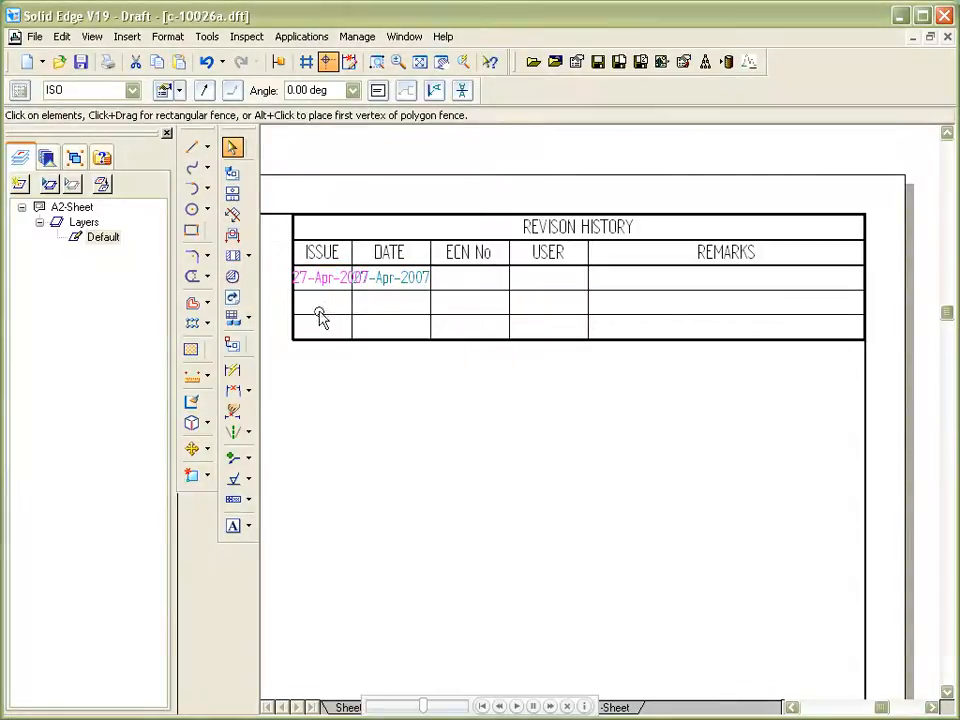
Replace the property text of the callout in the revision history's first ISSUE cell with the active document's DRAW_CN_ISS_1 property
double_click(321, 280)
left_click(140, 512)
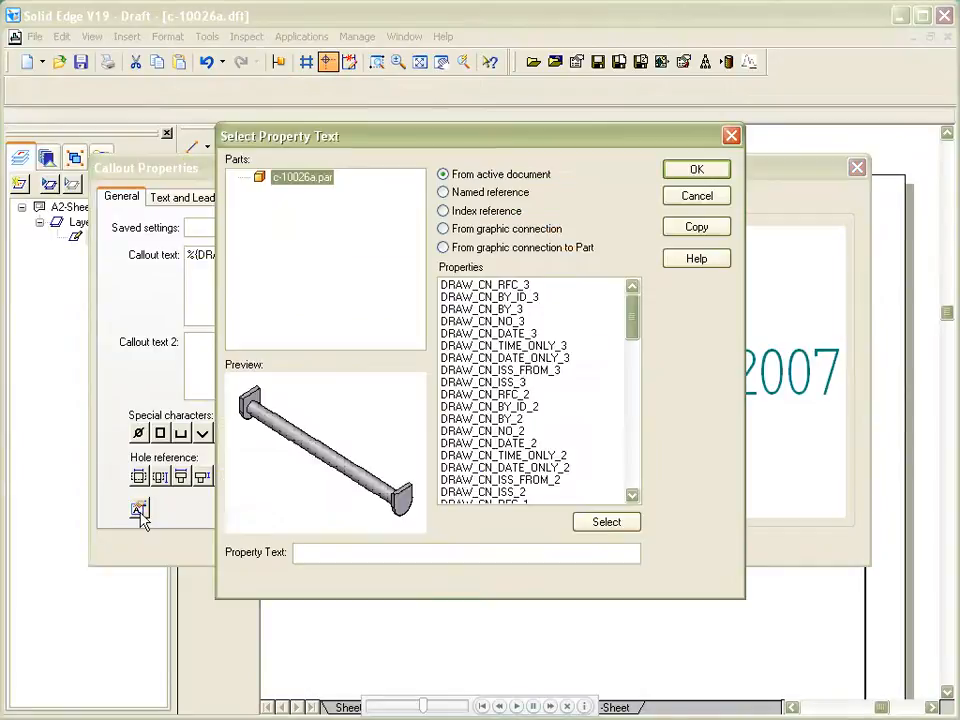
left_click_drag(632, 332, 632, 355)
left_click(575, 467)
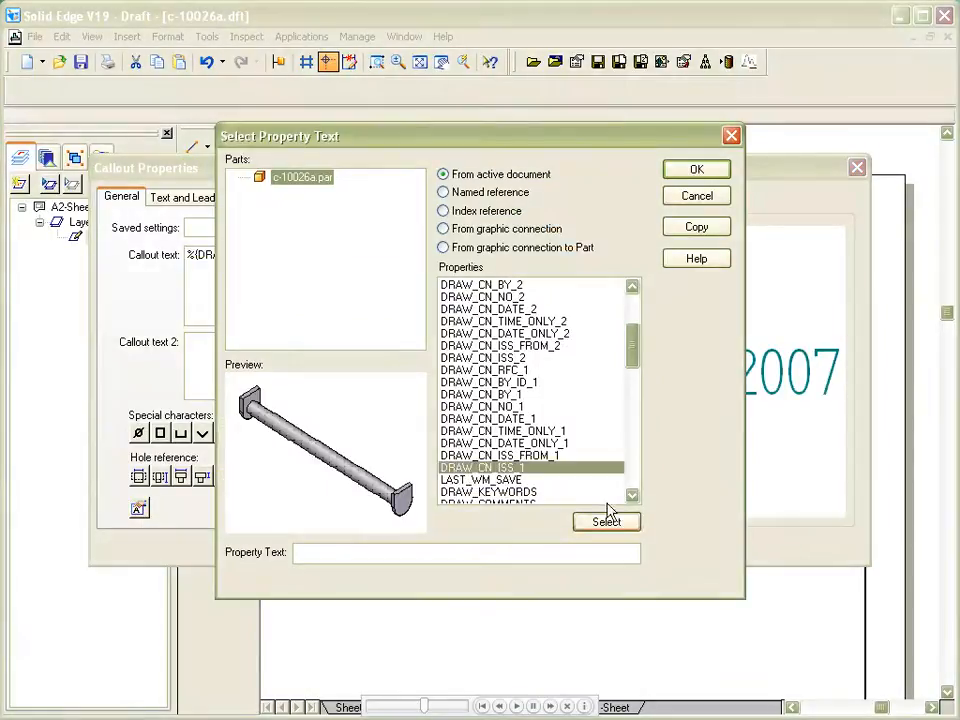
left_click(612, 524)
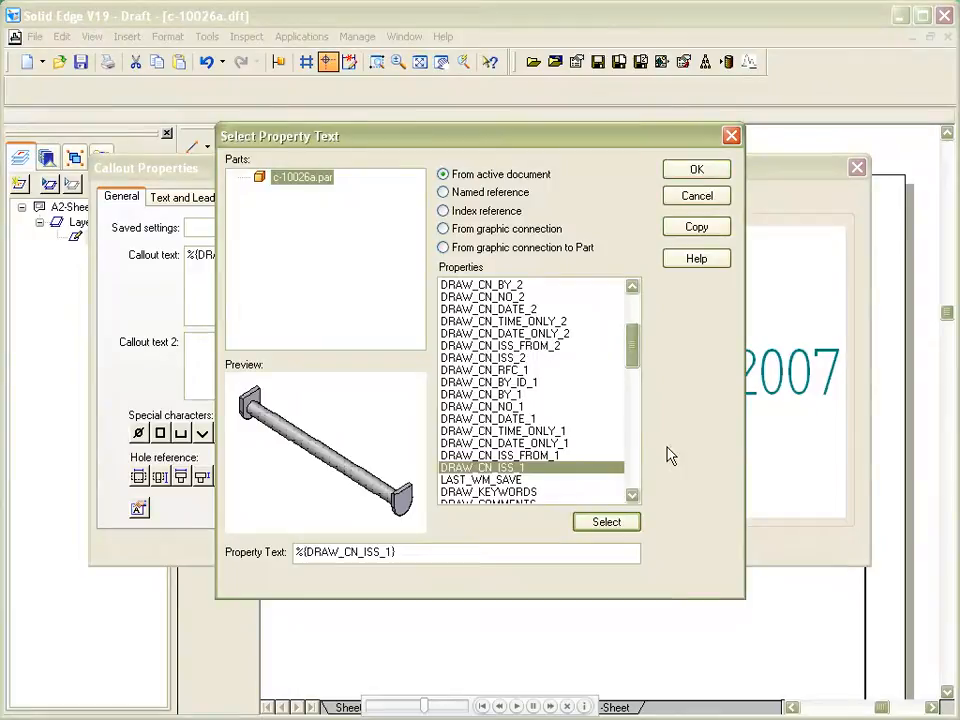
left_click(692, 169)
left_click(256, 547)
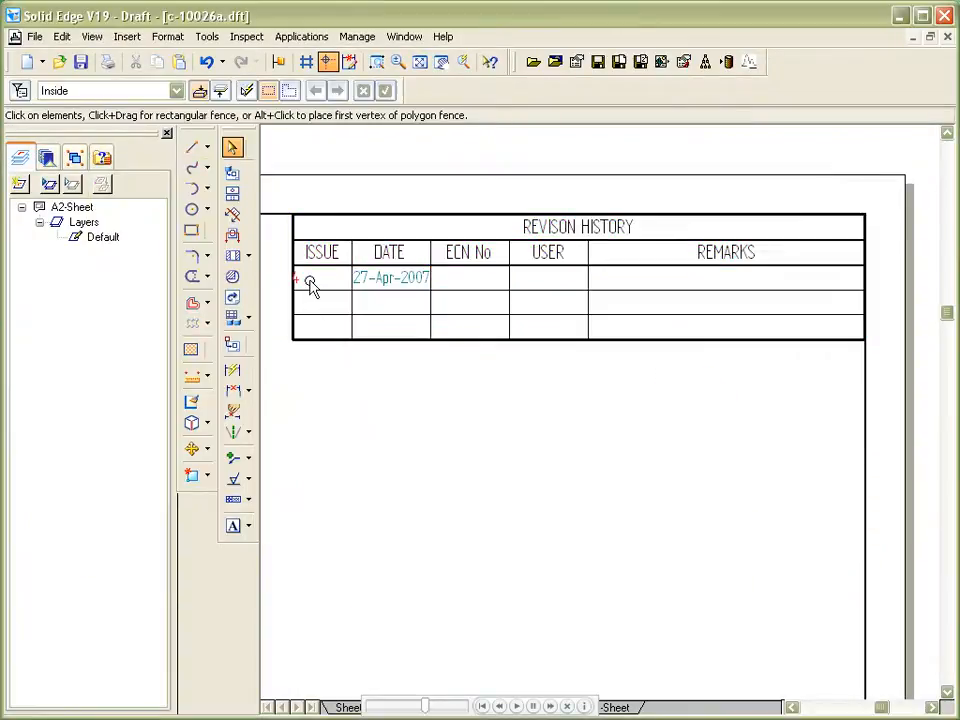
Center the issue callout in the revision history's first ISSUE cell, and paste a copy of it into the first ECN No cell
left_click(320, 280)
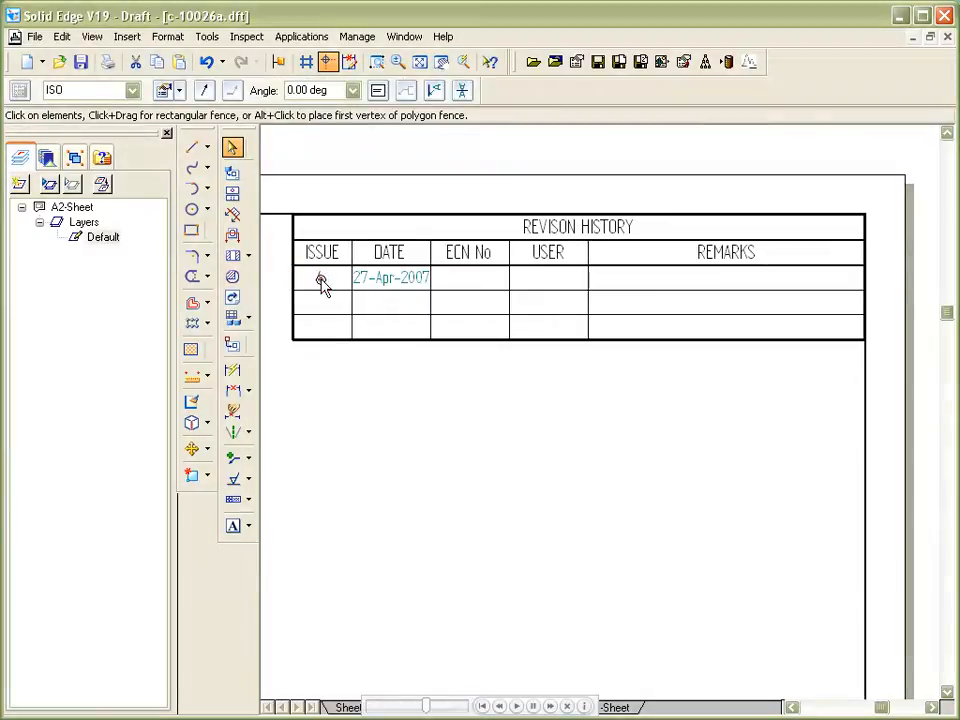
right_click(322, 283)
left_click(377, 318)
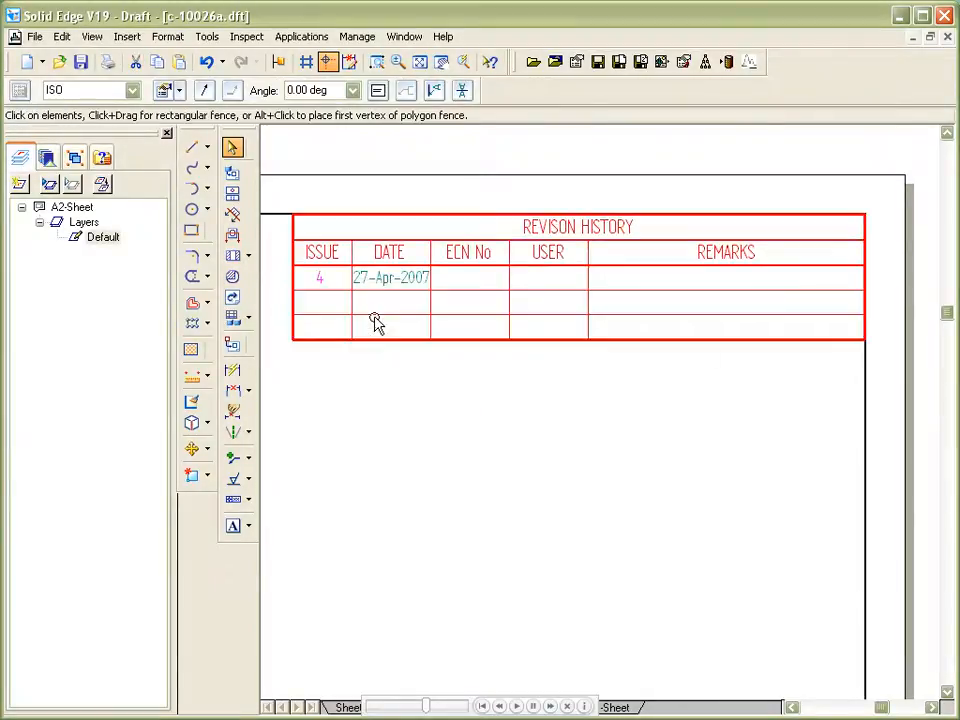
right_click(321, 284)
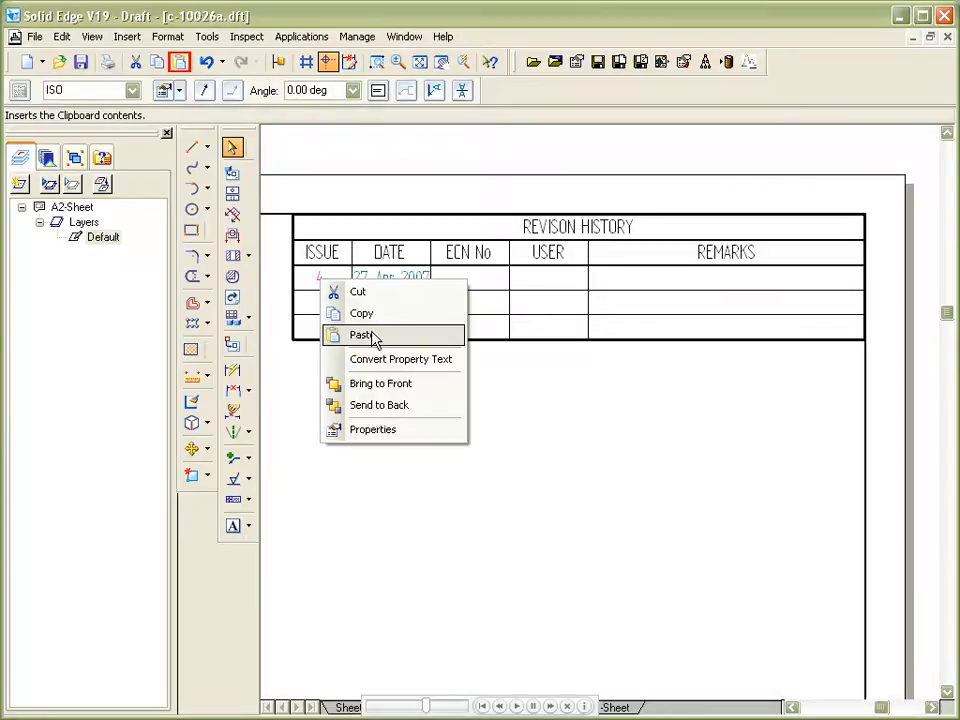
left_click(373, 338)
left_click(465, 280)
Replace the property text of the callout in the revision history's first ECN No cell with the active document's DRAW_CN_NO_1 property
double_click(466, 281)
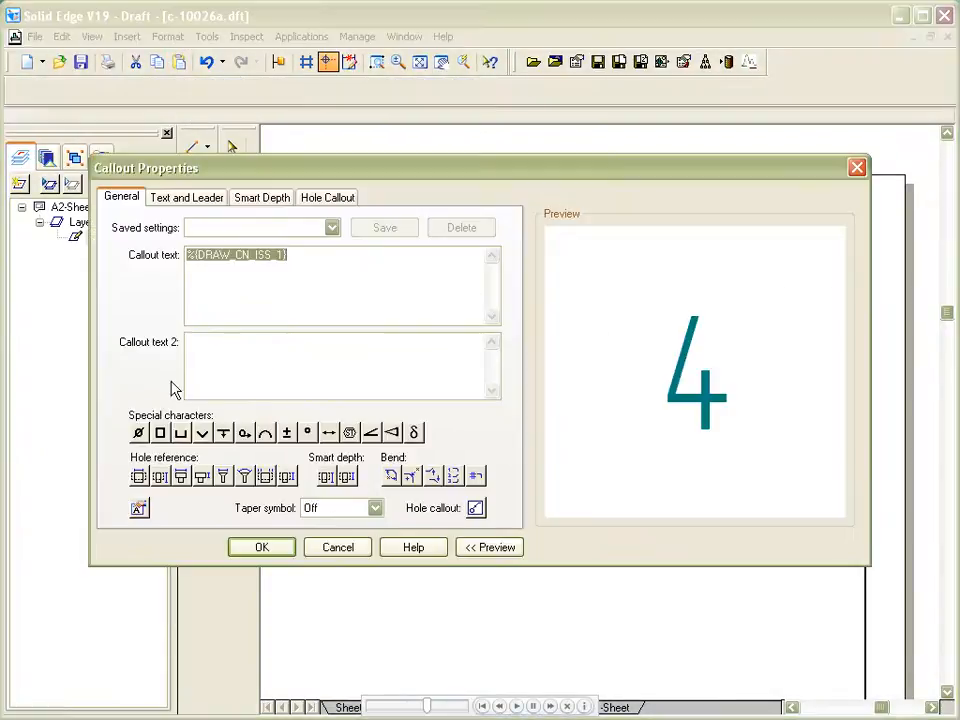
left_click(139, 510)
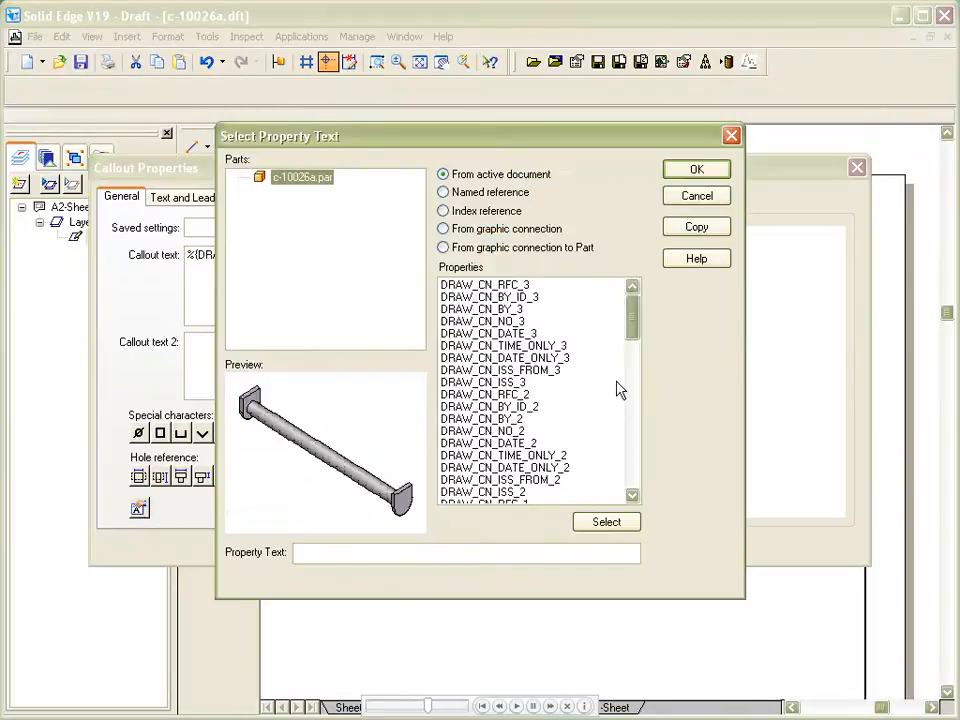
left_click_drag(634, 325, 636, 336)
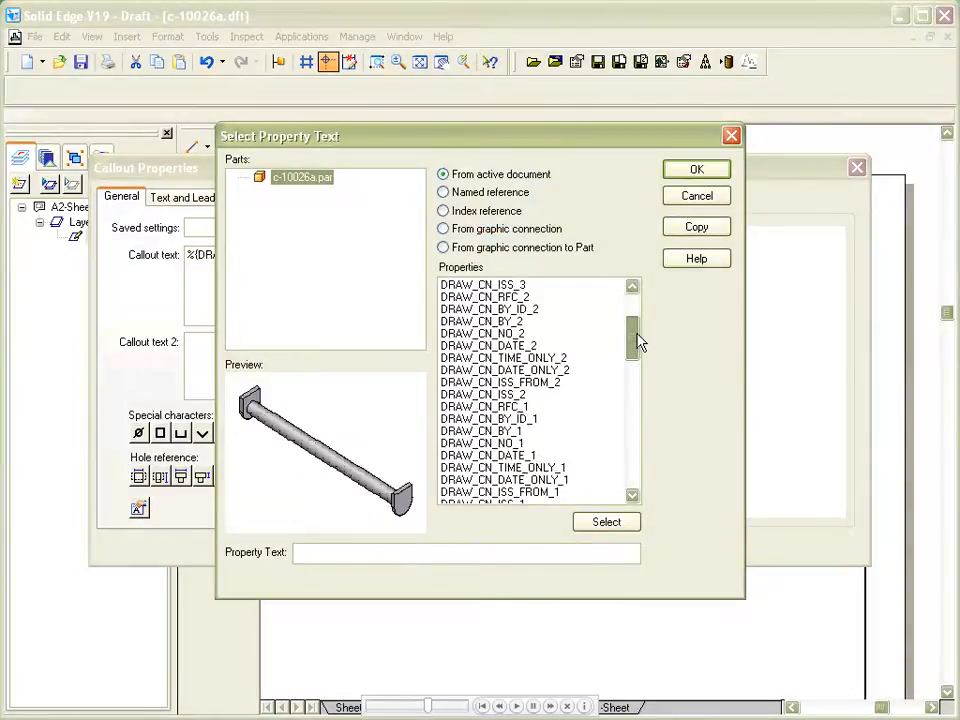
scroll(600, 380, "down", 1)
left_click(482, 406)
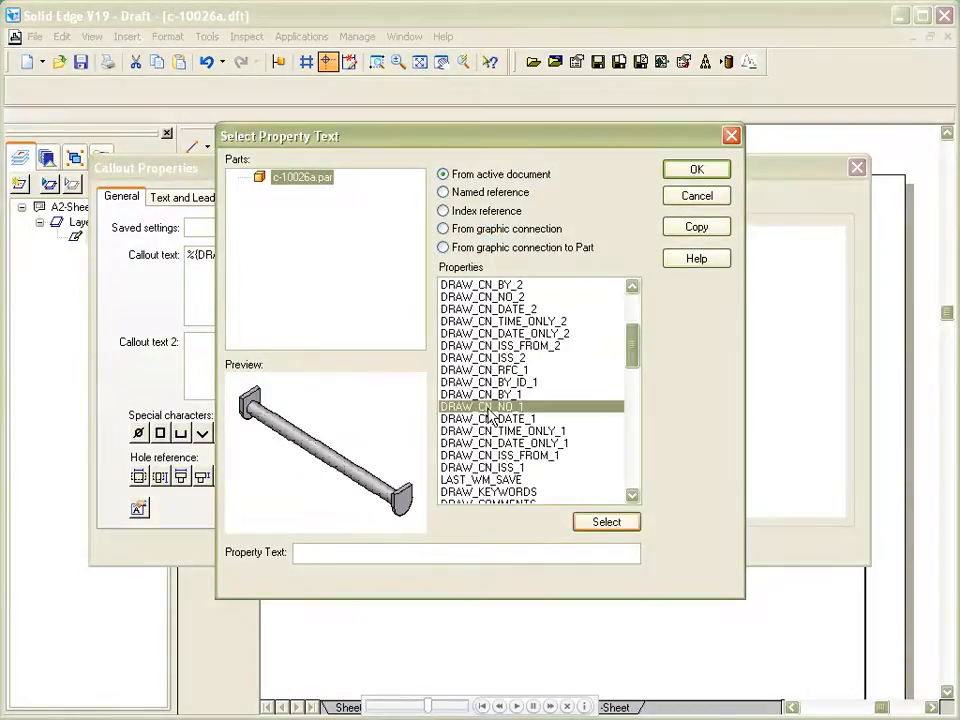
left_click(607, 523)
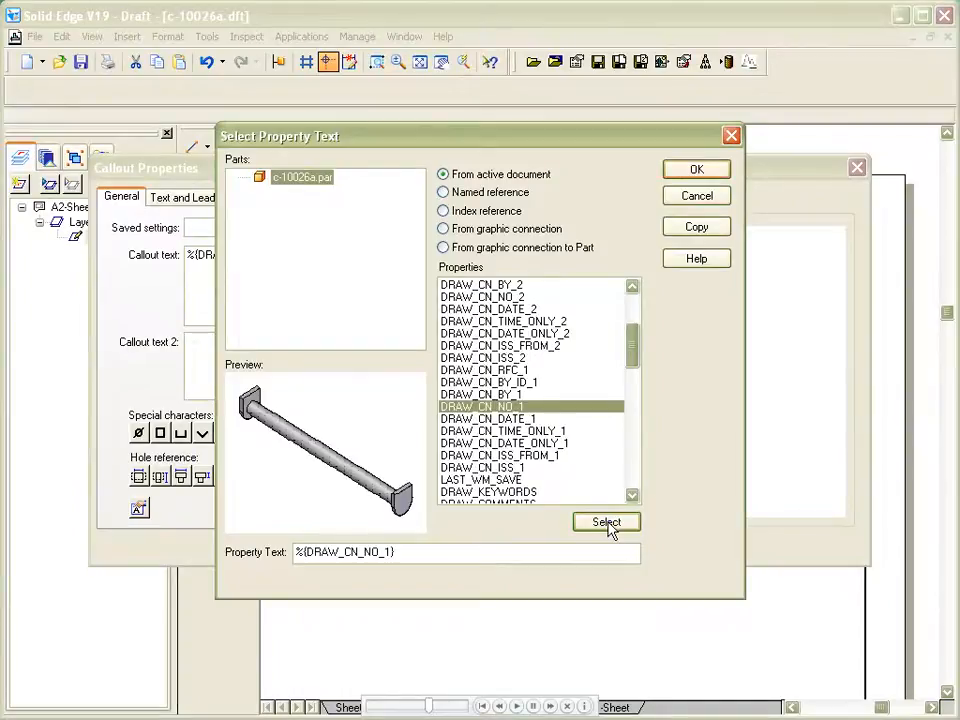
left_click(690, 170)
left_click(261, 548)
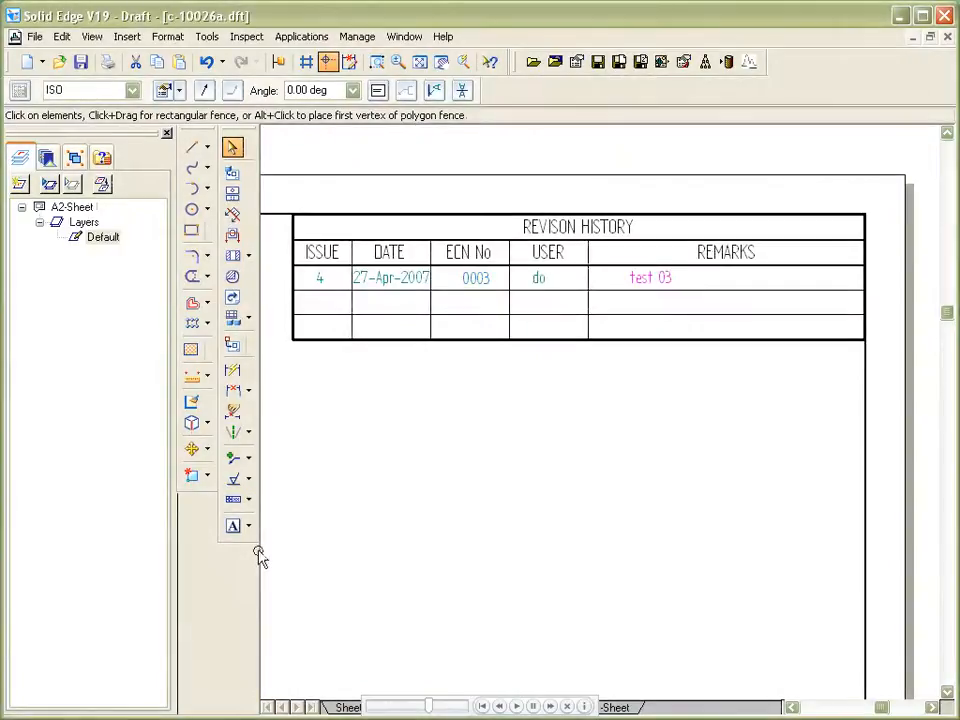
Copy the issue callout from the revision history's first row and paste it into the second row's ISSUE cell
right_click(319, 282)
left_click(372, 318)
right_click(328, 281)
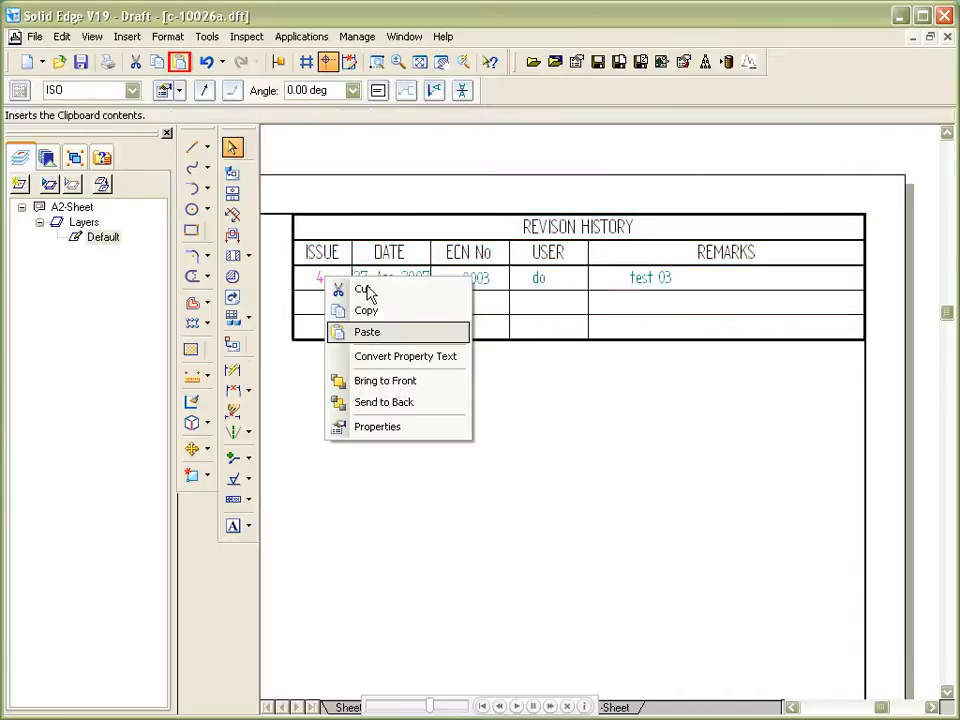
left_click(391, 334)
left_click(318, 301)
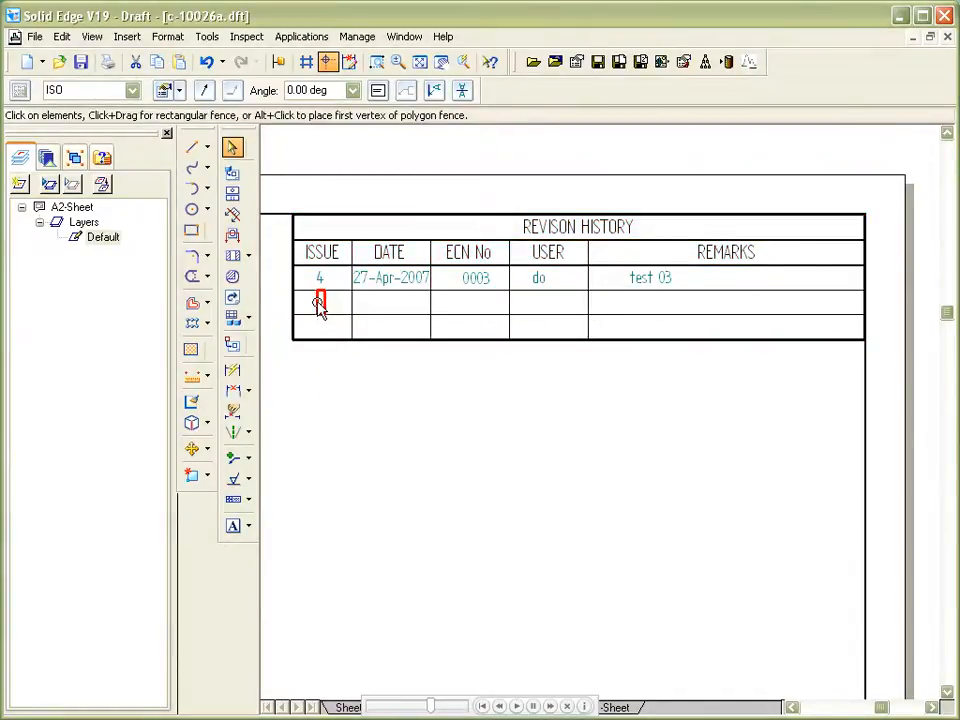
Replace the property text of the callout in the second row's ISSUE cell with the active document's DRAW_CN_ISS_2 property
double_click(321, 305)
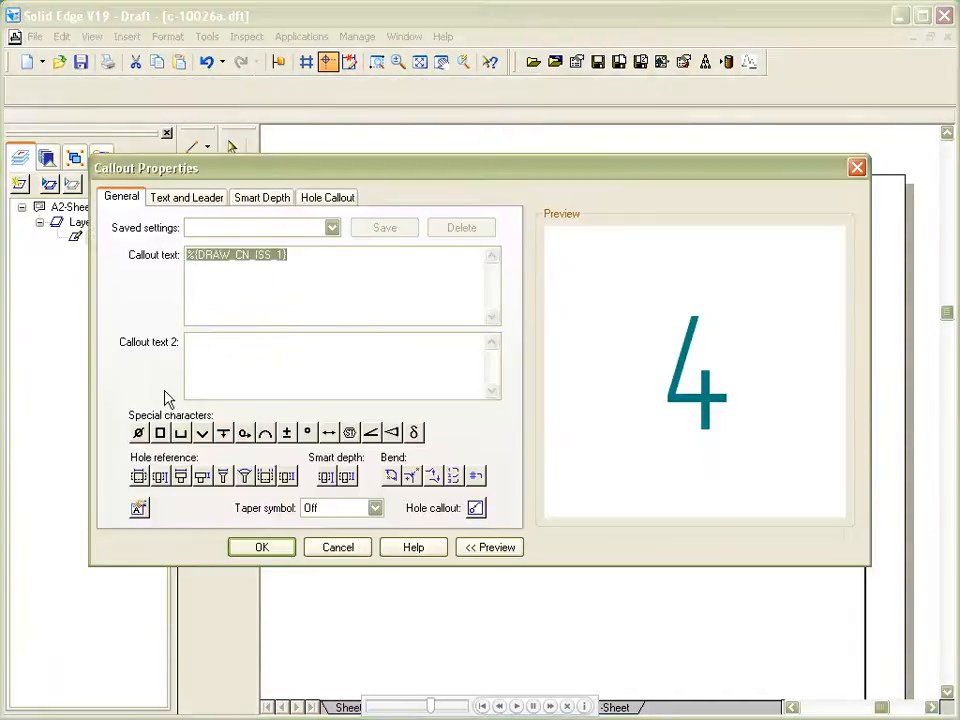
left_click(138, 508)
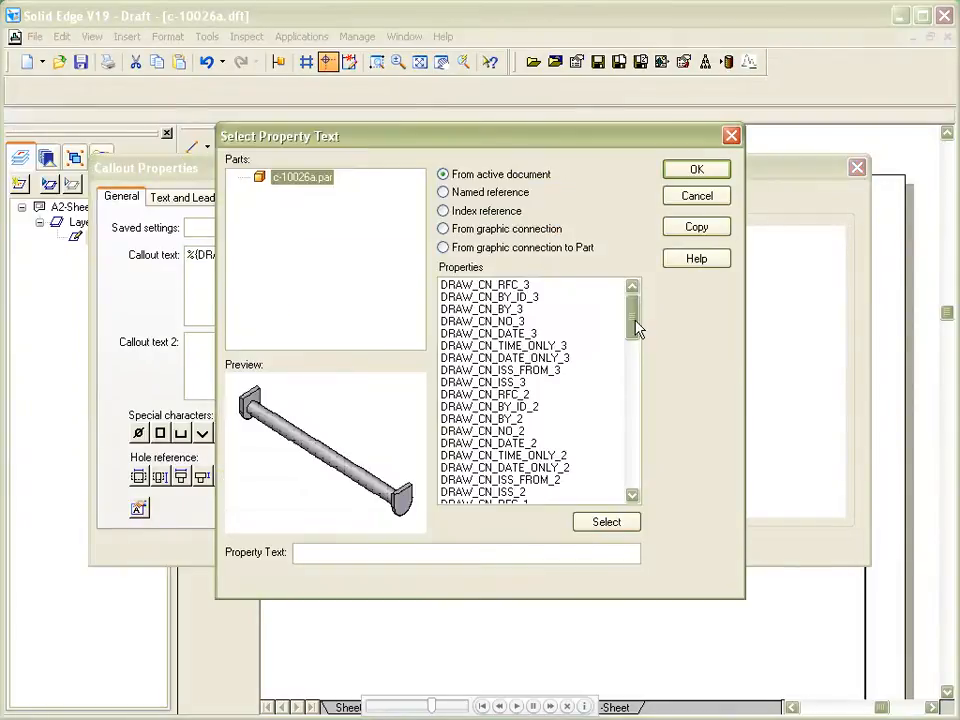
scroll(636, 330, "down", 1)
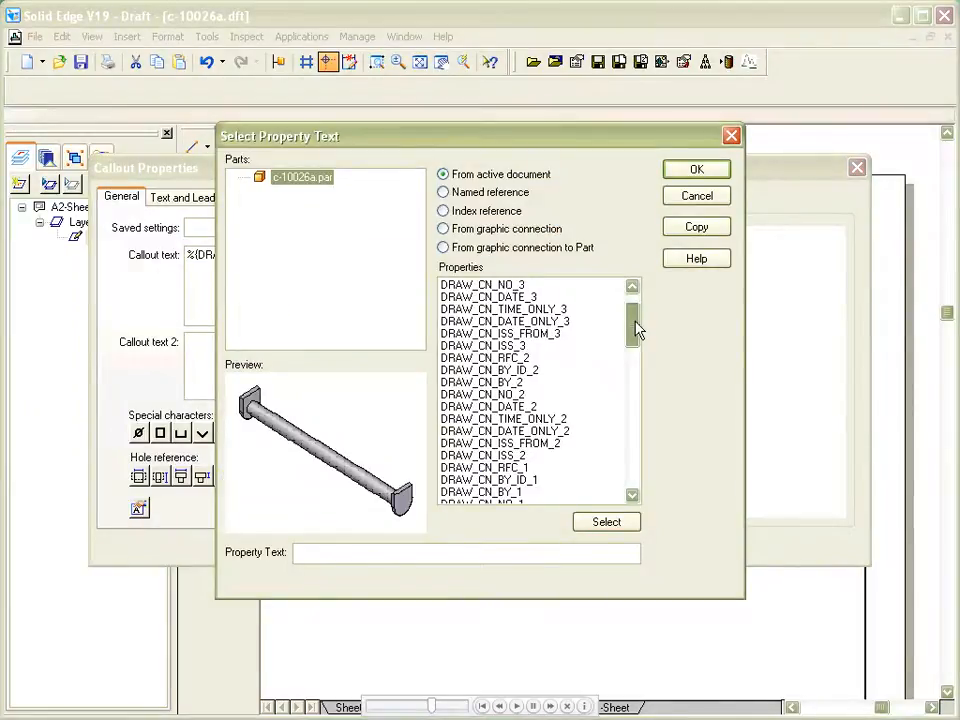
left_click(488, 457)
left_click(593, 521)
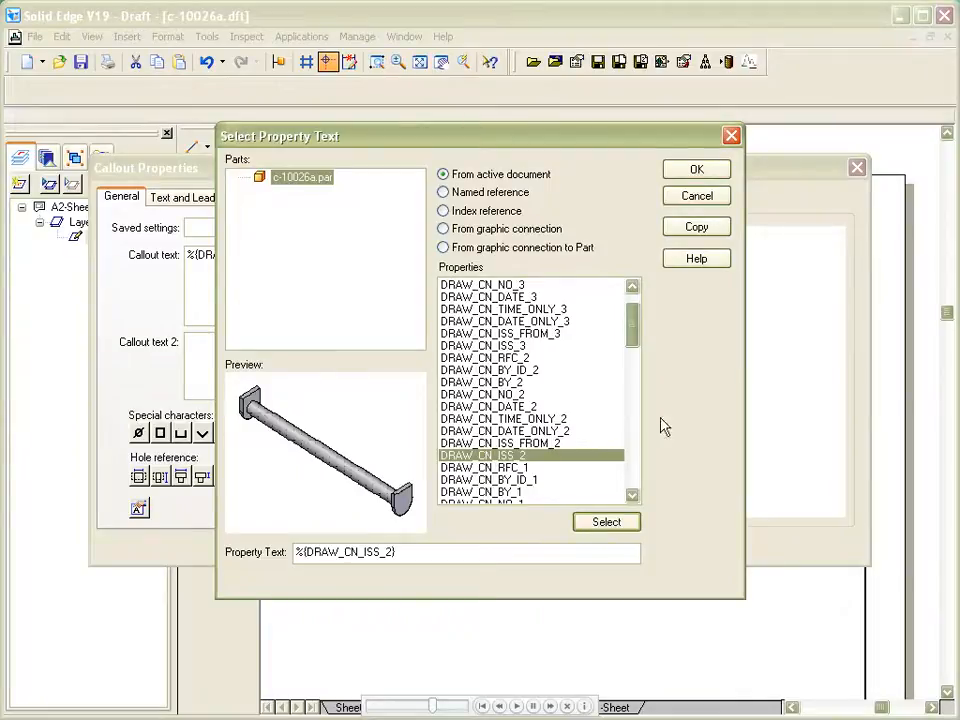
left_click(684, 172)
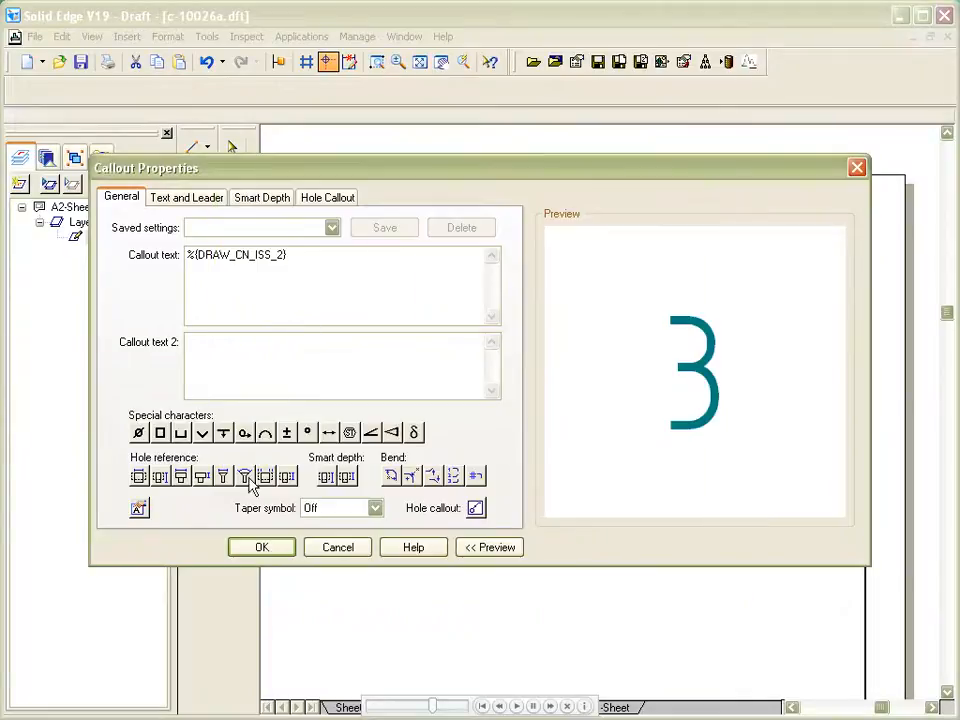
left_click(250, 547)
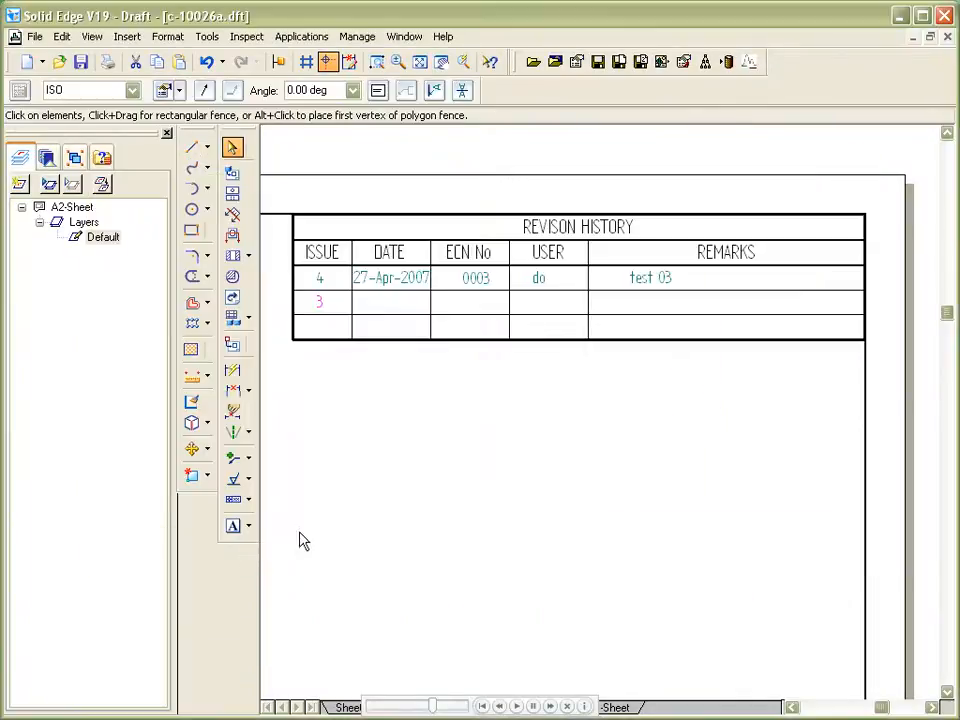
Review the A1-Sheet and A4-Sheet backgrounds, and turn off the background sheet display to return to the whole of Sheet1
left_click(420, 63)
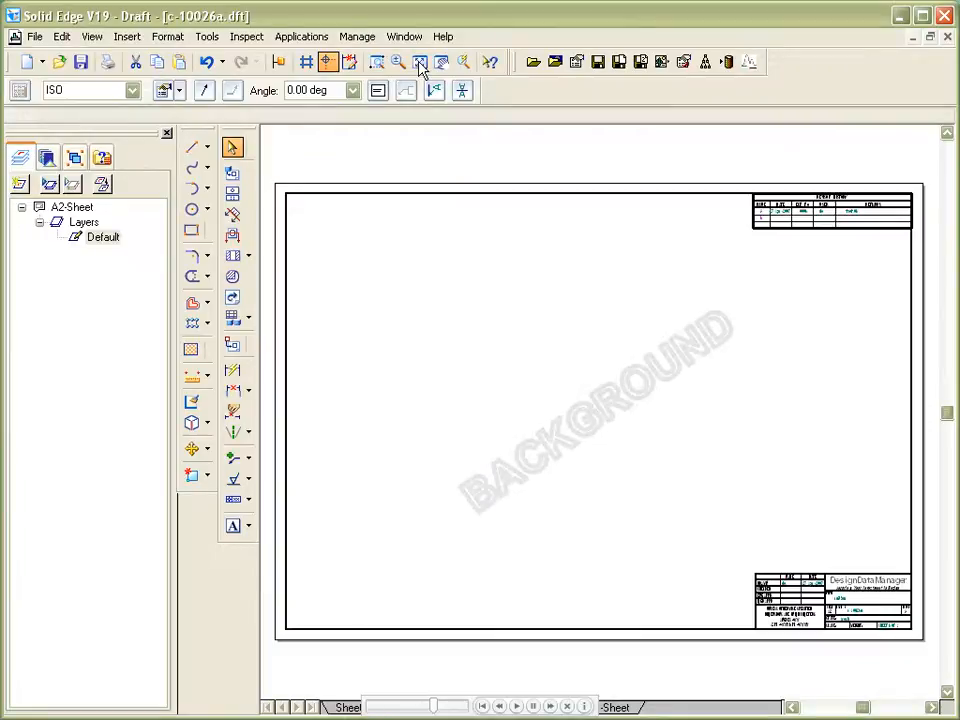
left_click(613, 708)
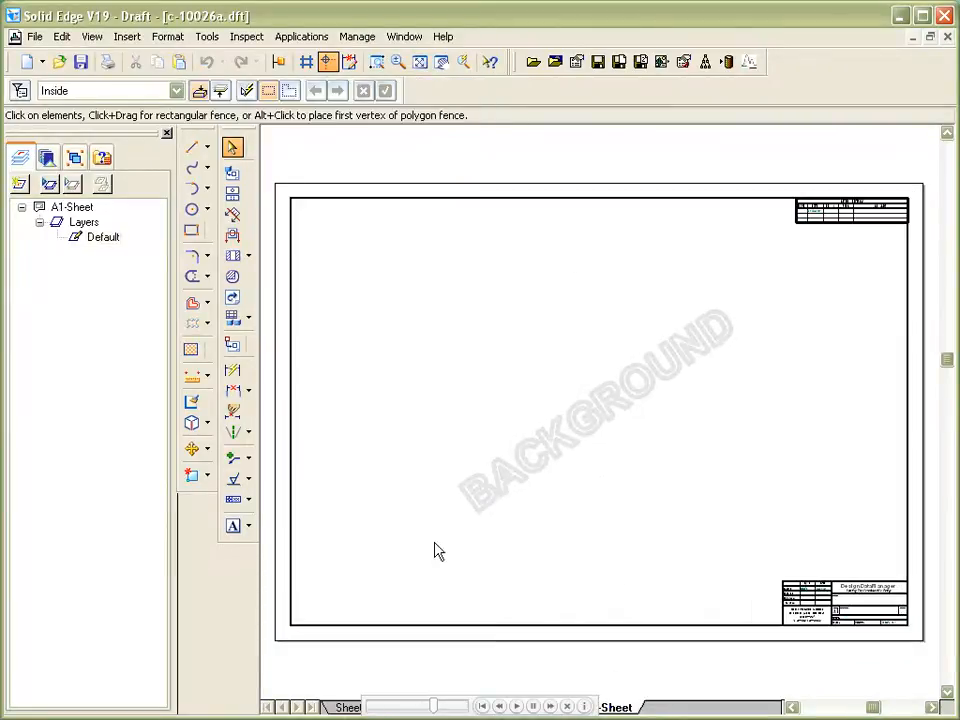
left_click(377, 63)
left_click(768, 556)
left_click(920, 652)
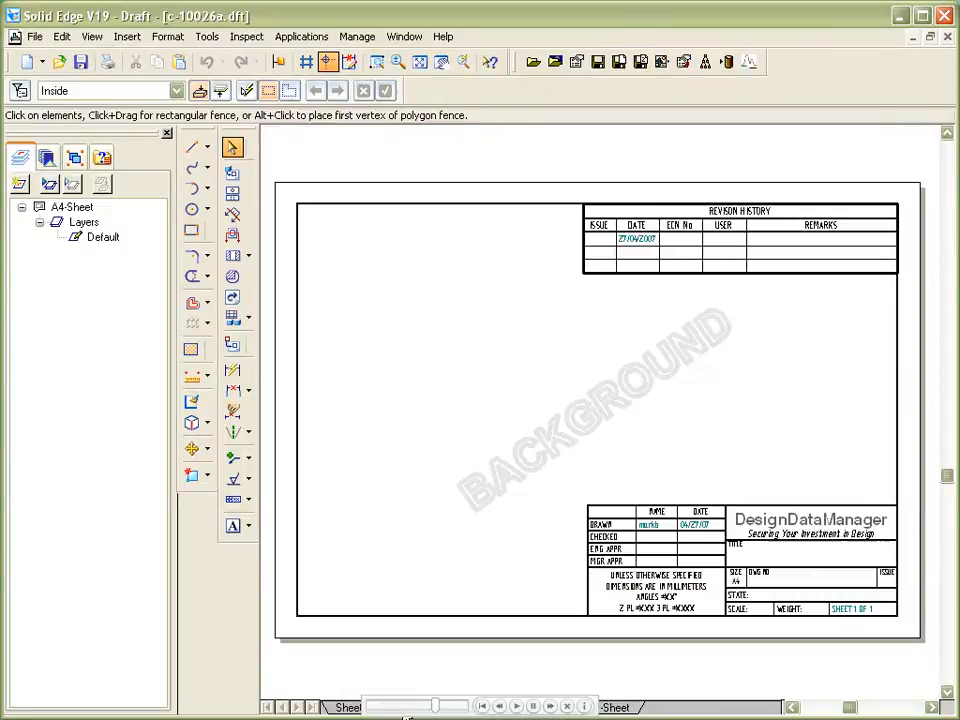
left_click(91, 37)
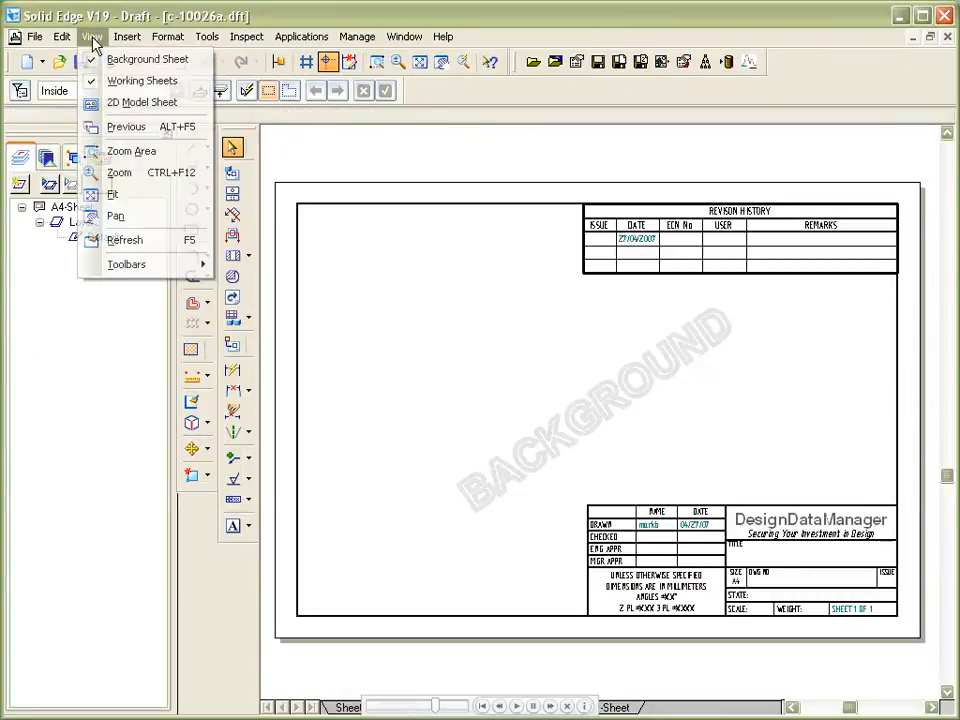
left_click(140, 64)
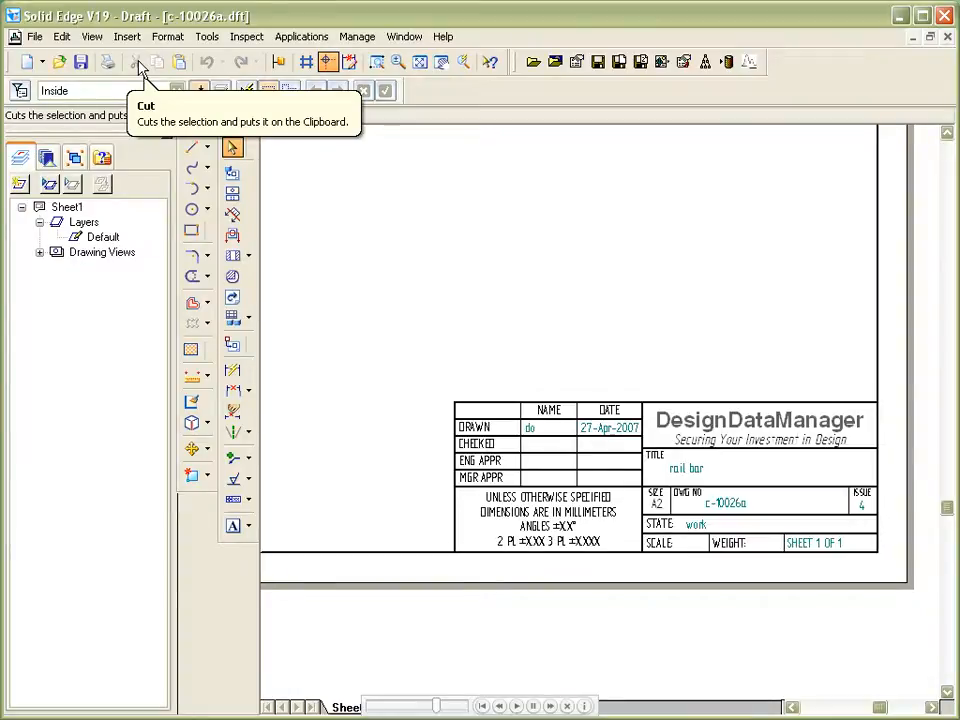
left_click(420, 62)
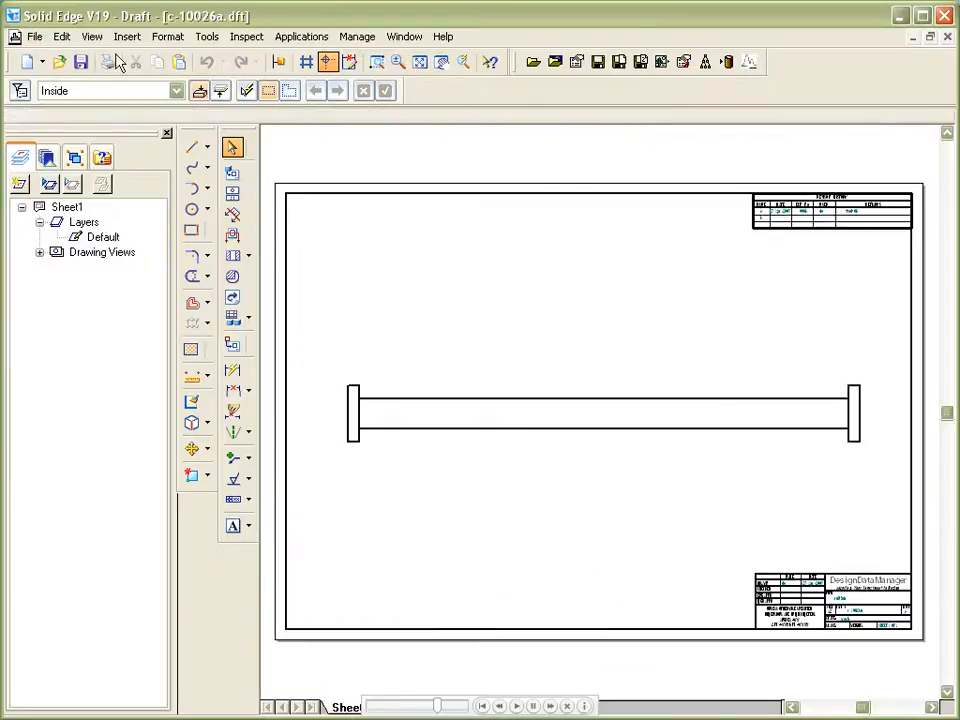
Start saving the draft under another name and browse to the Template folder in C:\Program Files\Solid Edge V19
left_click(35, 38)
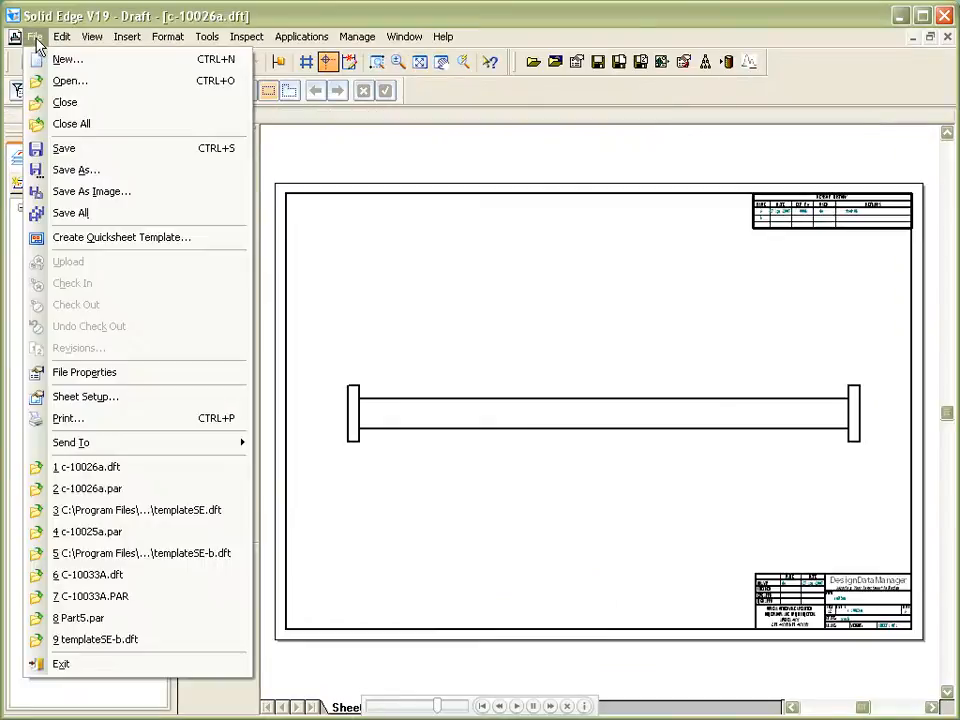
left_click(90, 170)
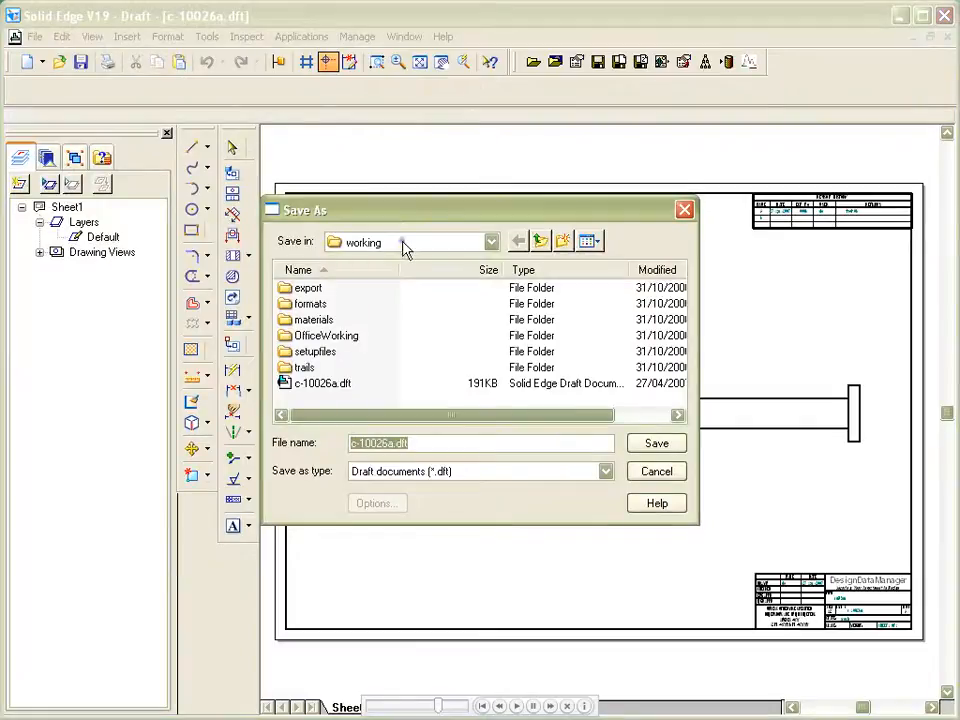
left_click(403, 242)
left_click(401, 275)
left_click(677, 390)
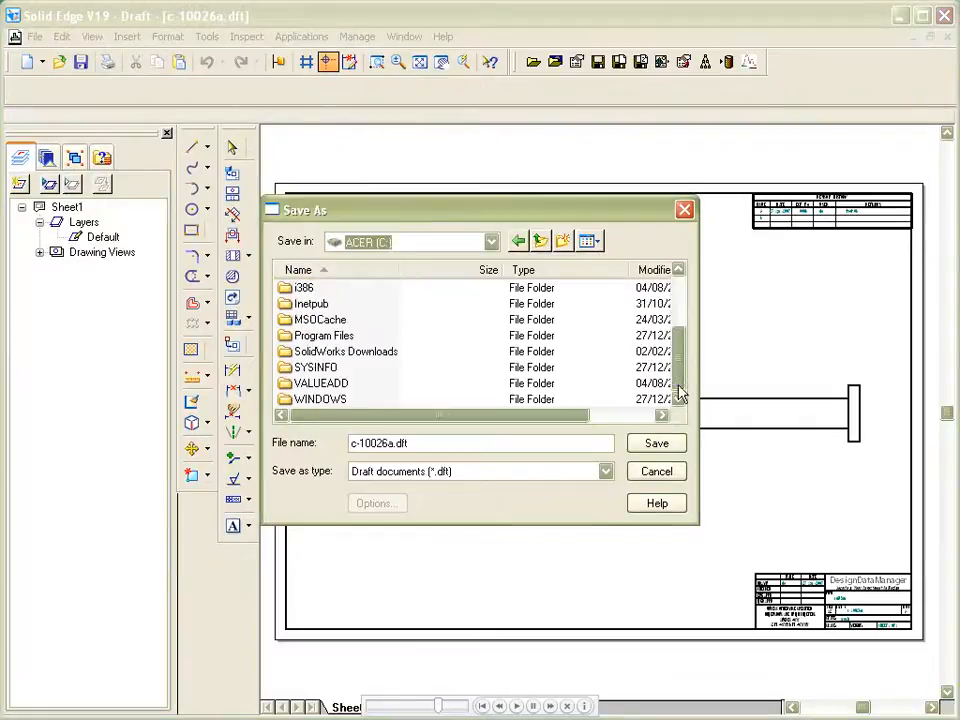
double_click(303, 338)
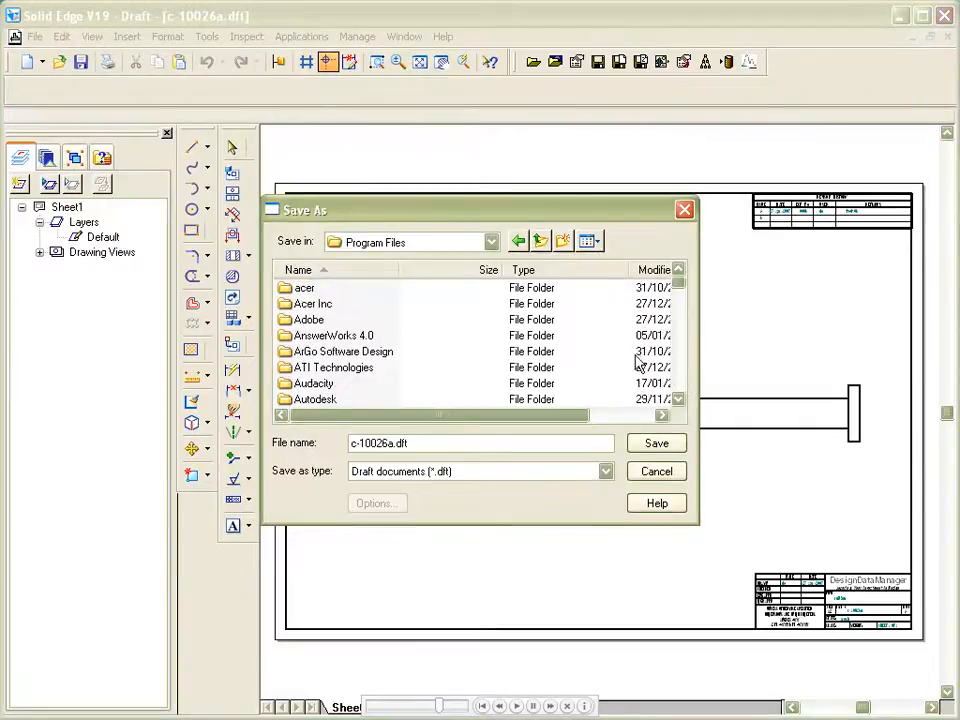
left_click(677, 390)
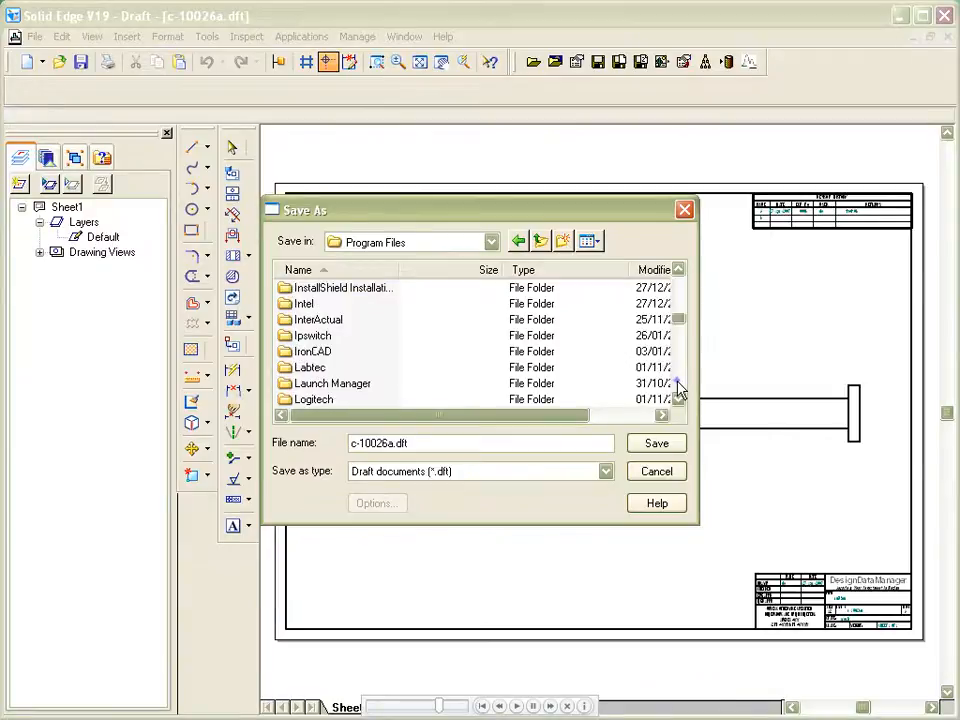
left_click(677, 390)
left_click(677, 390)
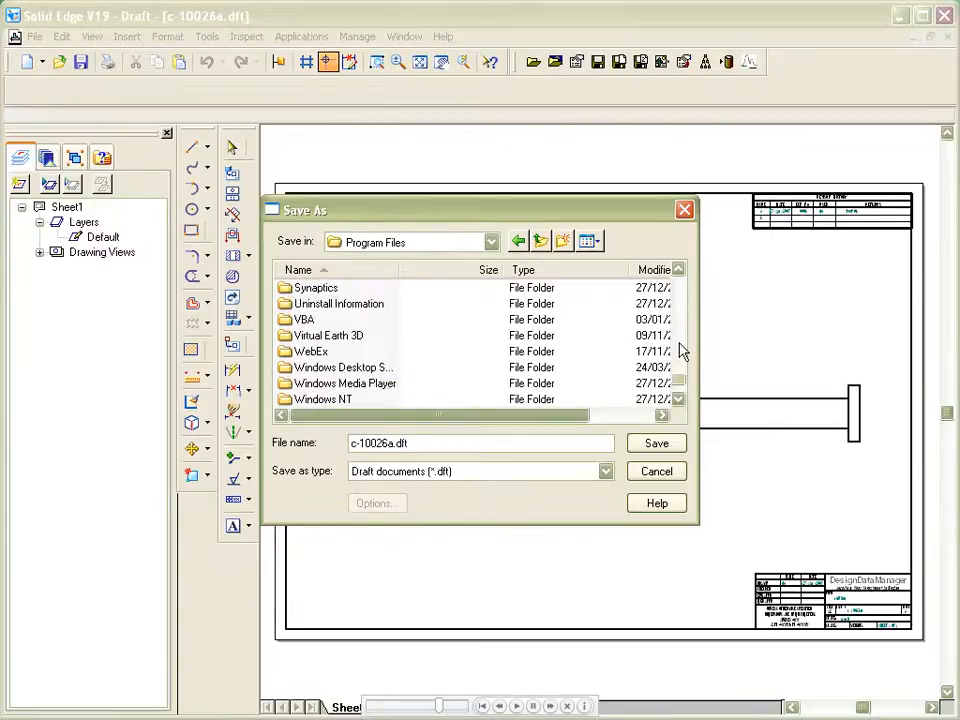
left_click(679, 271)
double_click(308, 303)
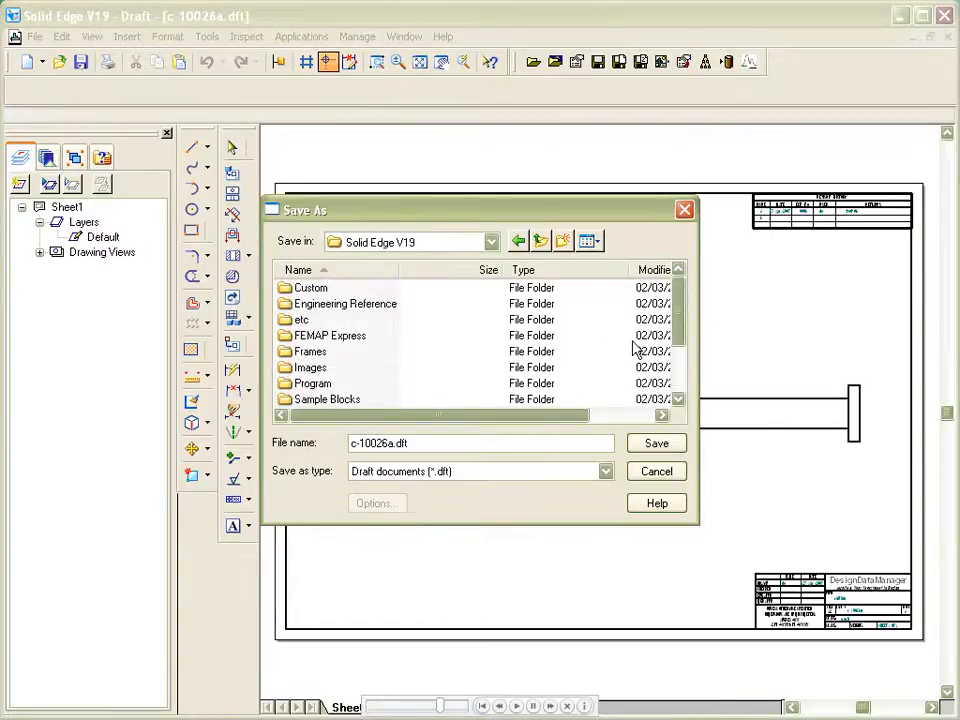
left_click(678, 400)
left_click(678, 400)
left_click(678, 400)
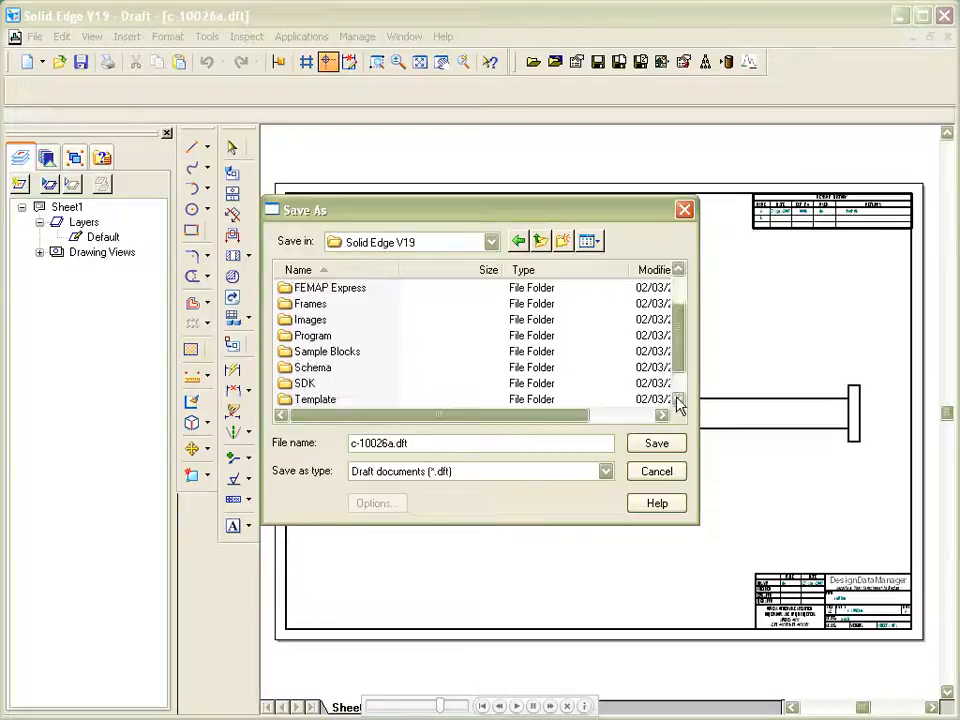
double_click(314, 399)
Name the copy templateSE-new.dft, based on the existing templateSE.dft name, and save it in the Template folder
left_click(318, 399)
left_click(401, 445)
type("-new")
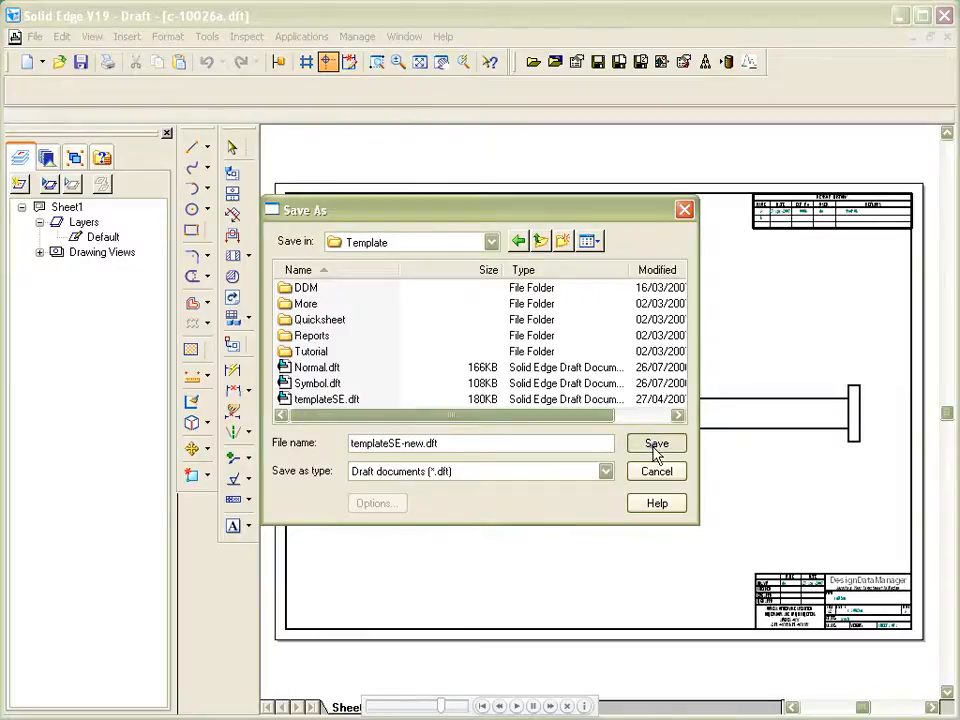
left_click(654, 447)
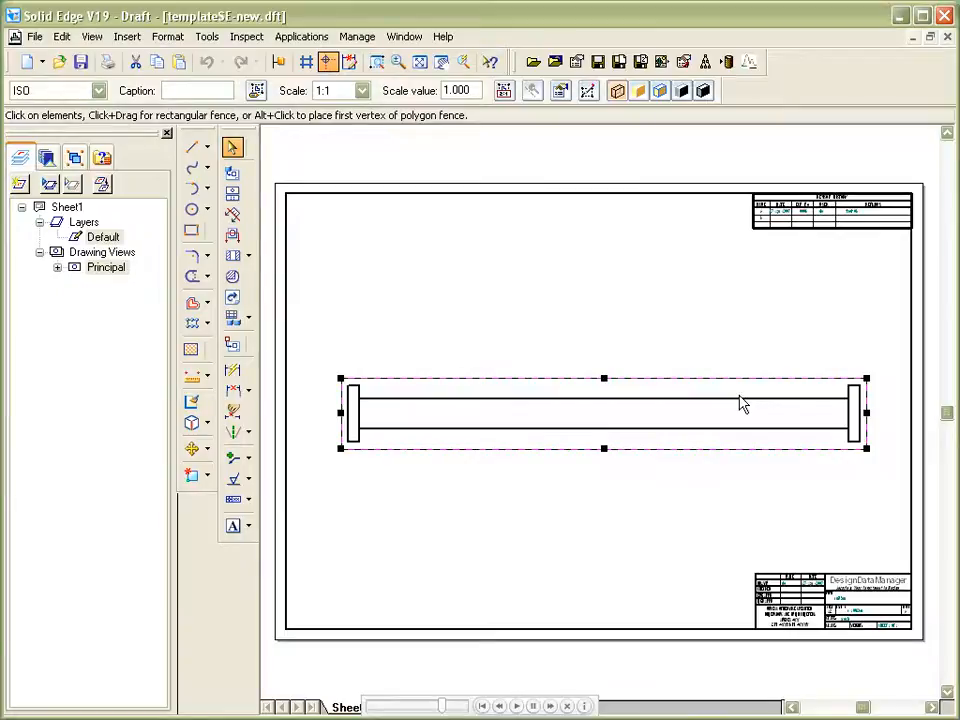
Delete the principal drawing view of the rail bar from Sheet1
key("Delete")
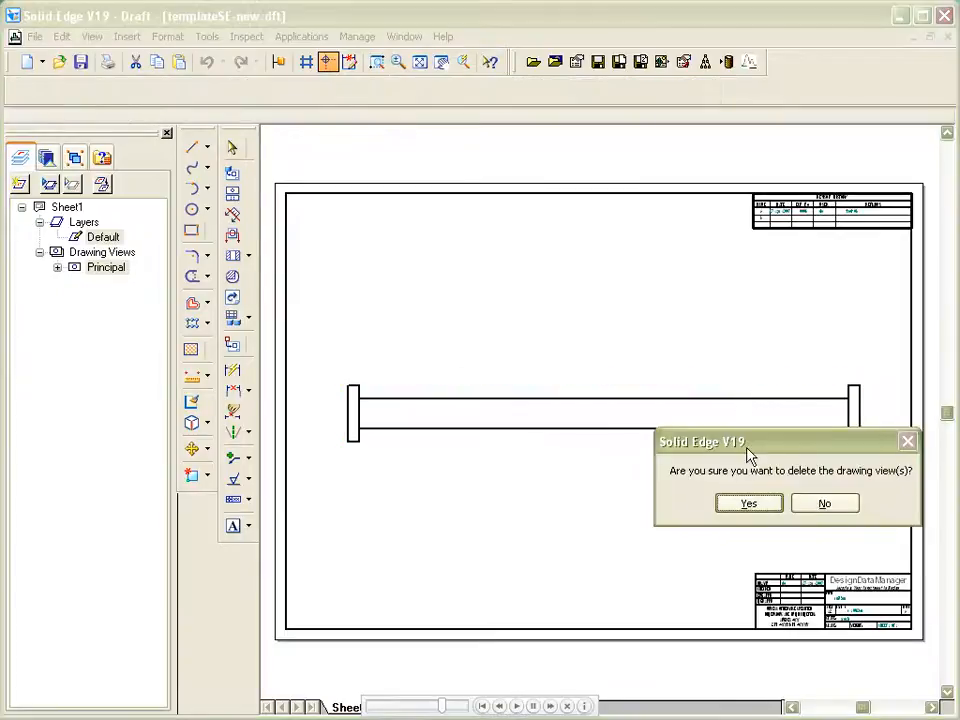
left_click(748, 504)
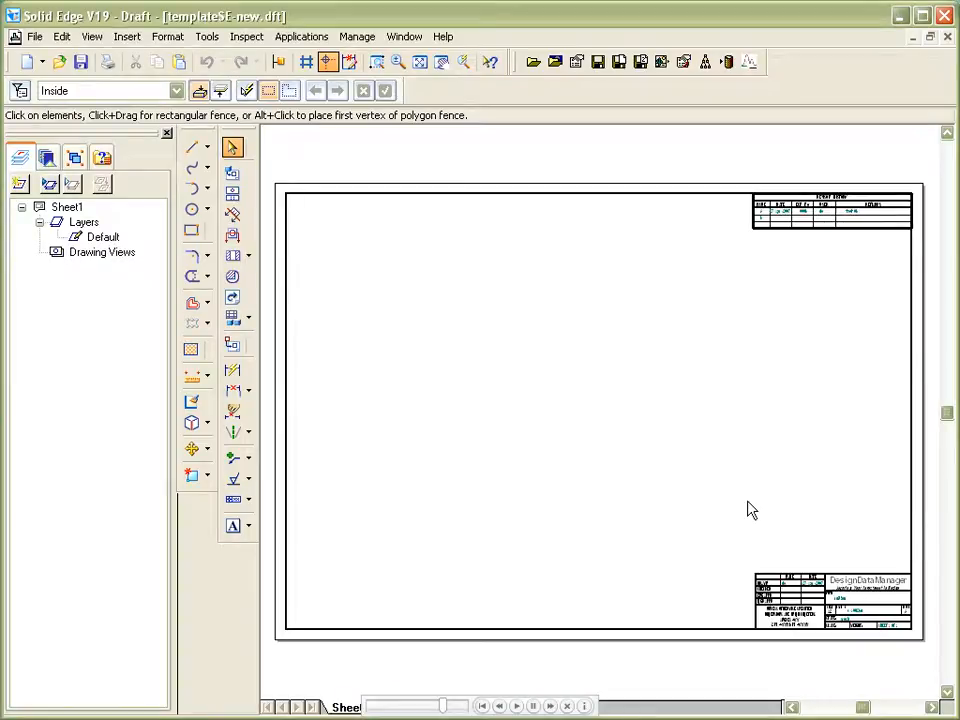
Delete the custom file properties EL_UID, DRAW_NO and DRAW_ISSUE from the template
left_click(35, 37)
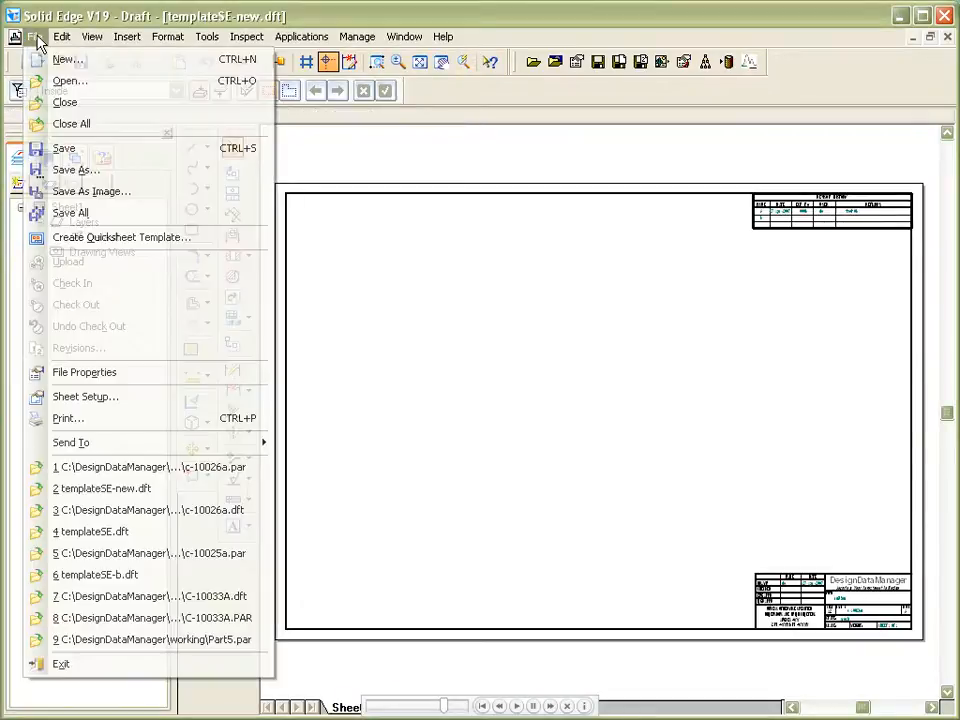
left_click(97, 381)
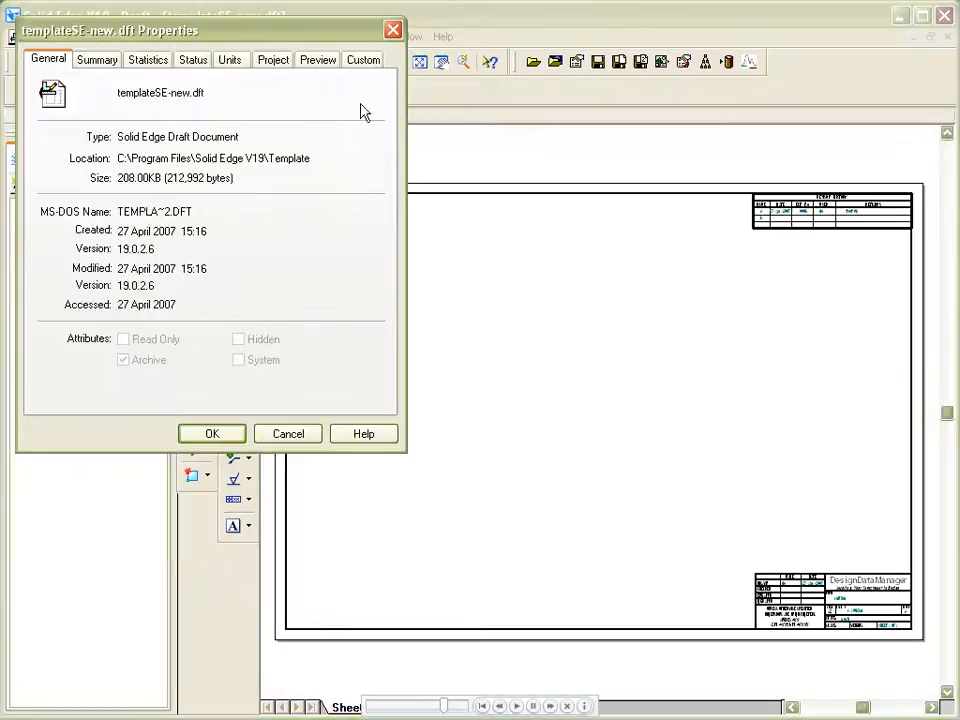
left_click(364, 62)
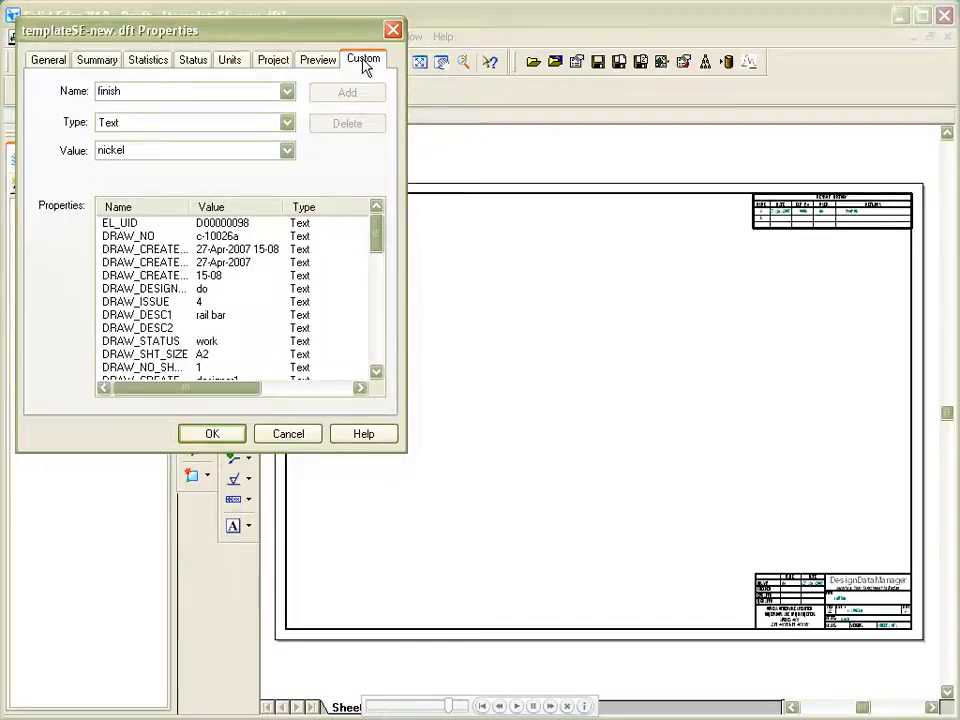
left_click(120, 222)
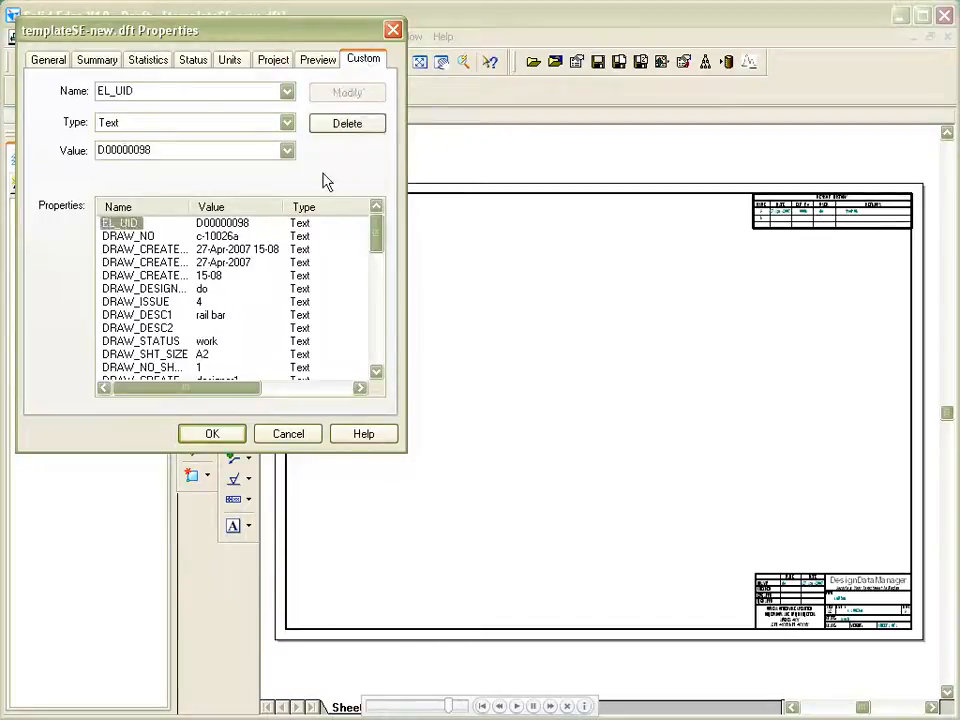
left_click(344, 124)
left_click(128, 224)
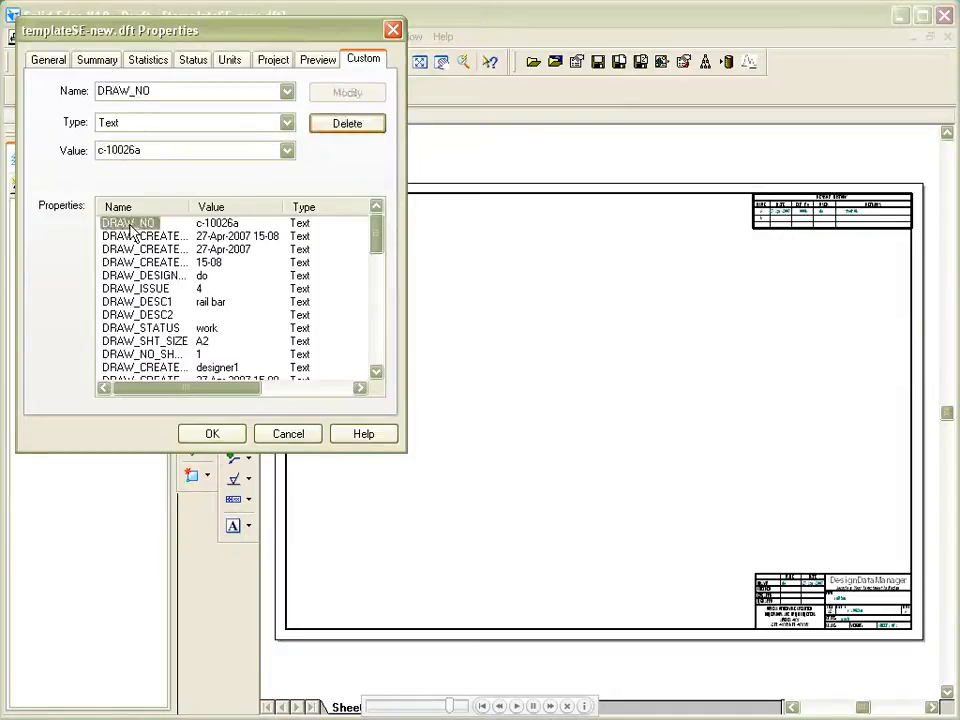
left_click(333, 125)
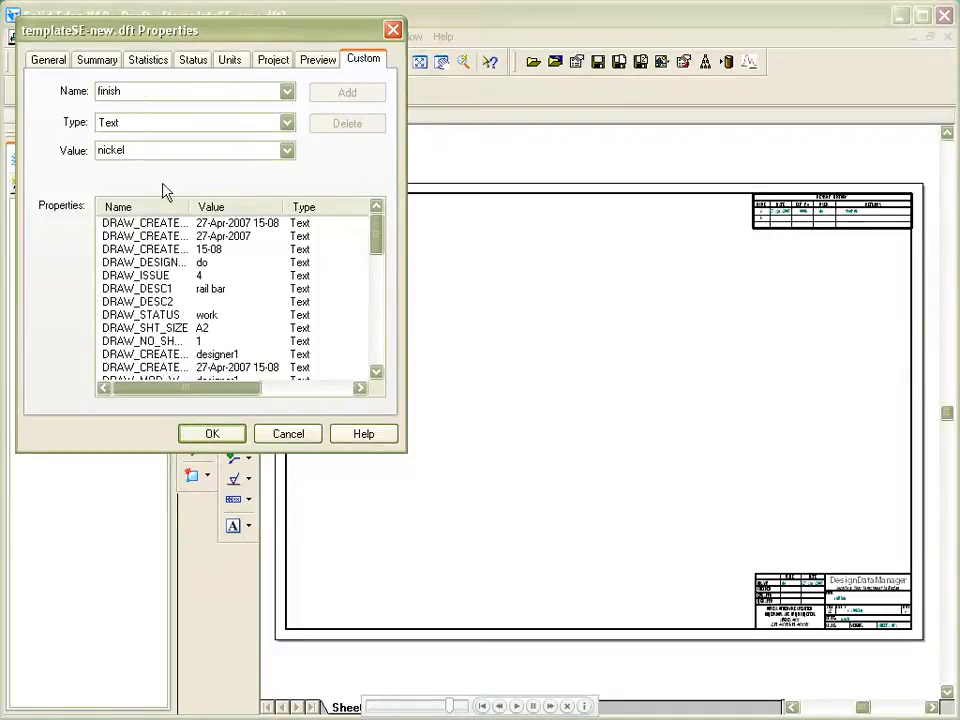
left_click(138, 276)
left_click(346, 124)
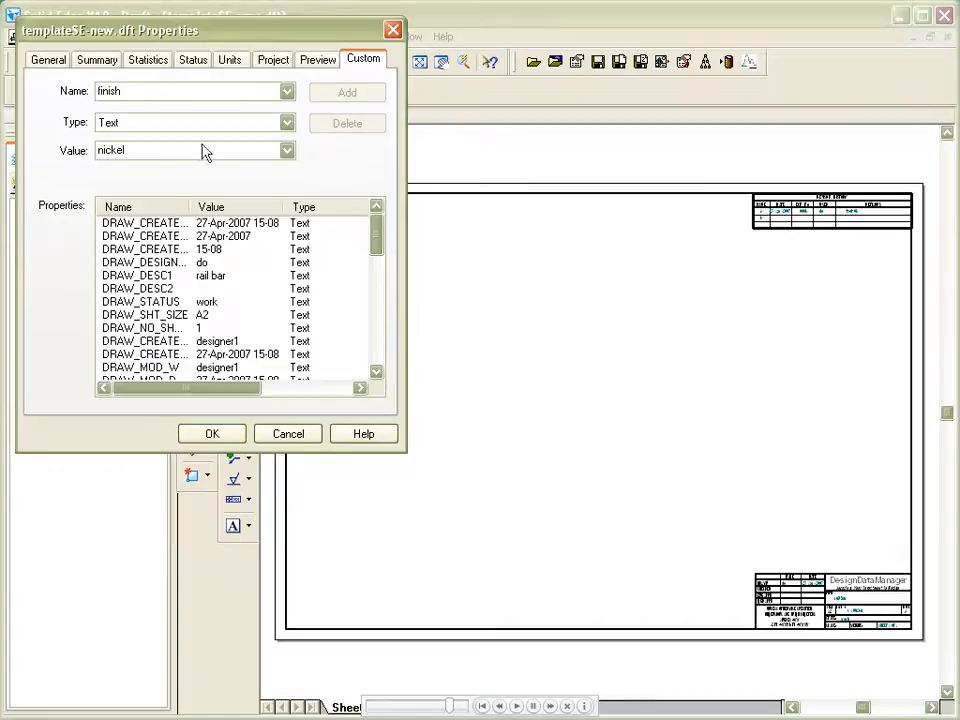
Clear the values of DRAW_CREATE_DATE and the custom properties that follow it, one after another, keeping their names
left_click(120, 222)
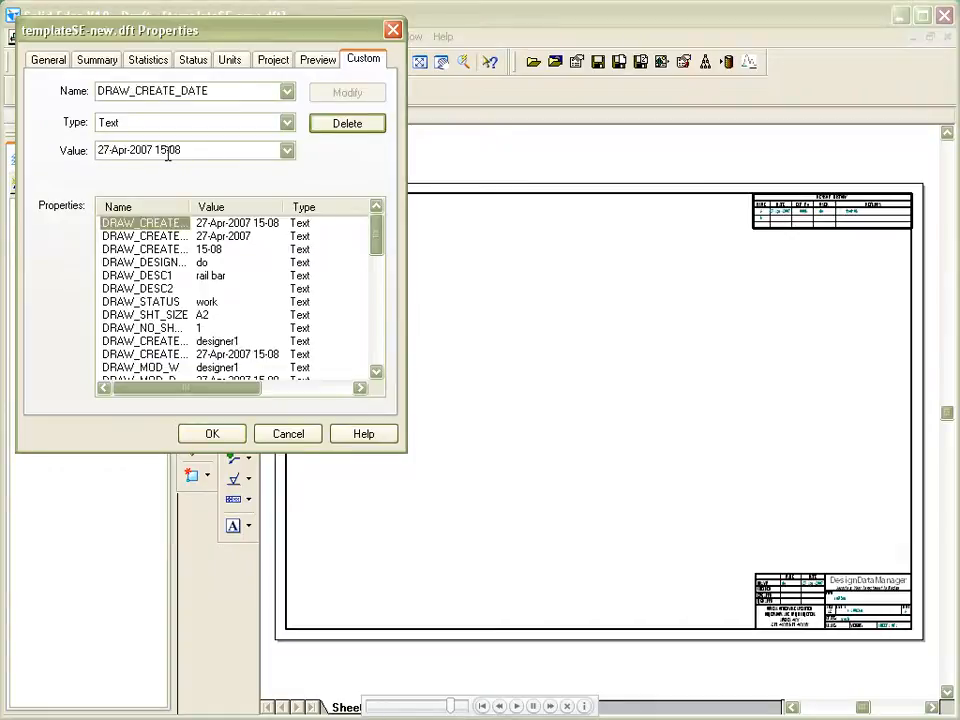
left_click_drag(184, 152, 96, 156)
key("BackSpace")
left_click(347, 93)
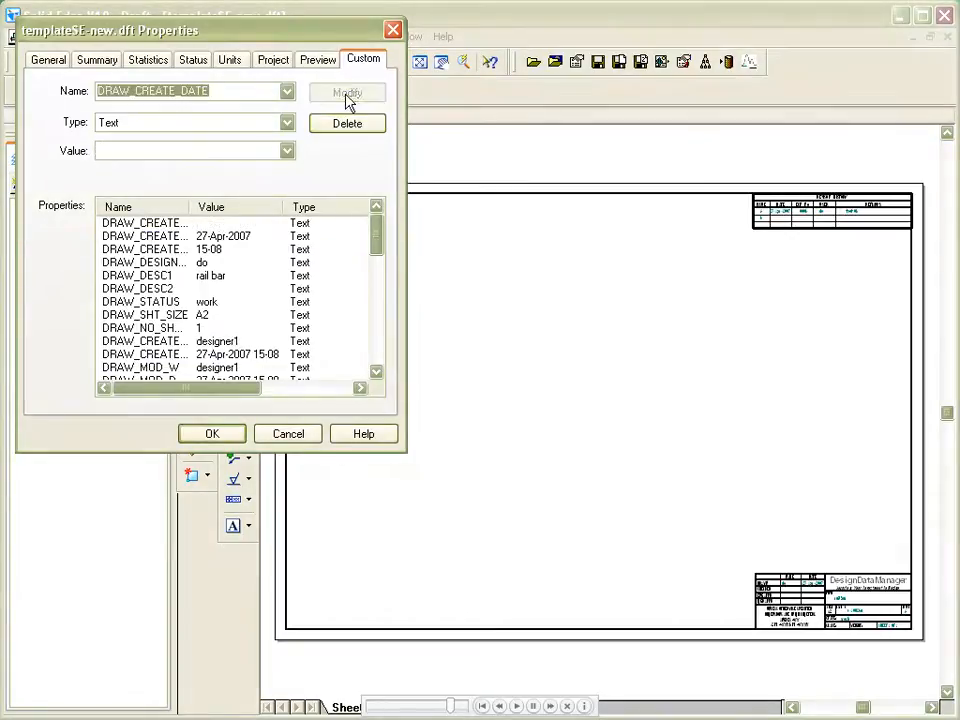
left_click(142, 236)
left_click_drag(96, 150, 195, 150)
key("BackSpace")
left_click(345, 93)
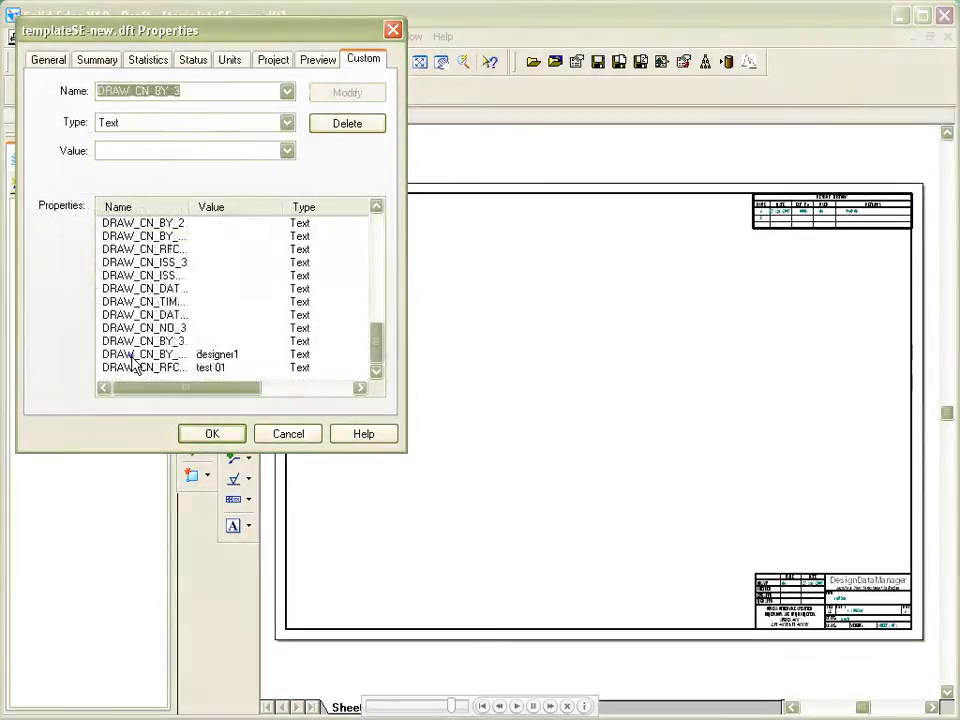
Clear the values of the custom properties DRAW_CN_BY_ID_3 and DRAW_CN_RFC_3, and accept the file property changes
left_click(132, 355)
key("BackSpace")
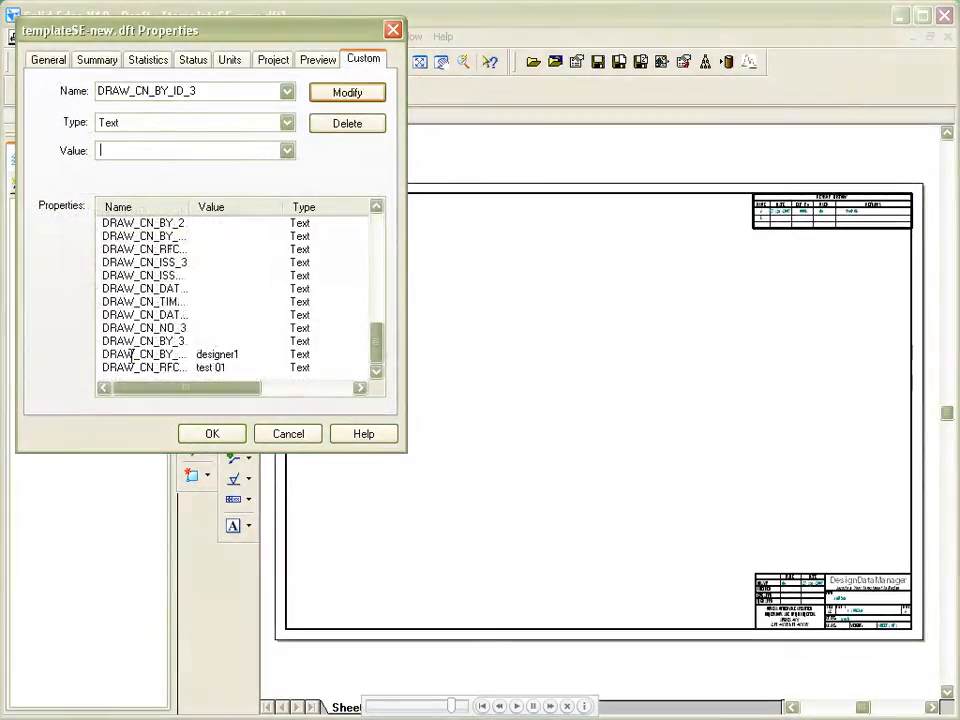
left_click(345, 93)
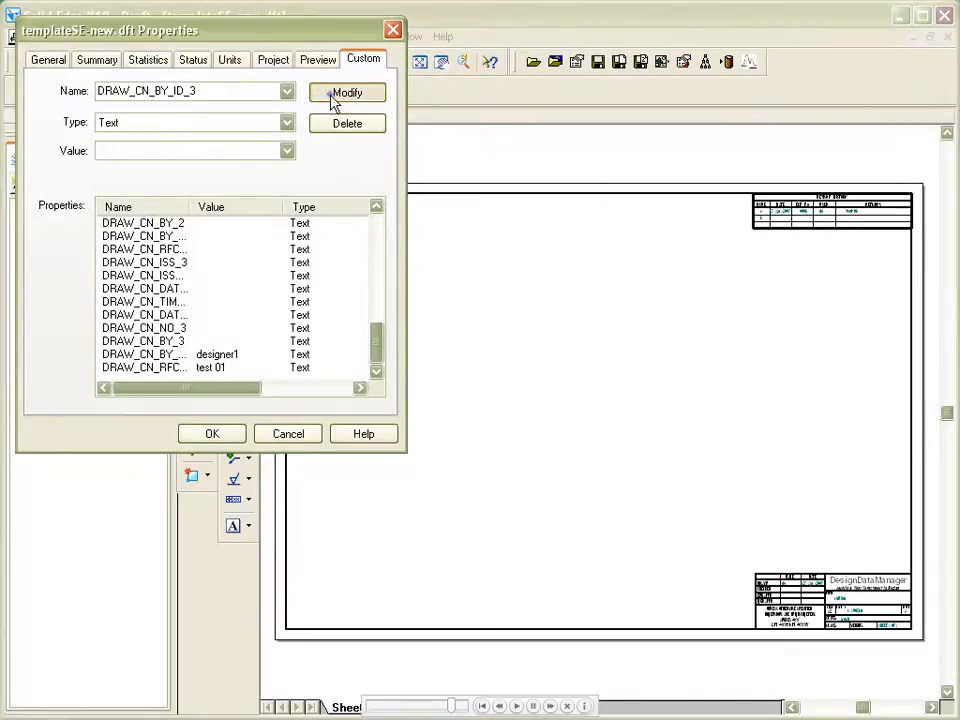
left_click(150, 368)
key("BackSpace")
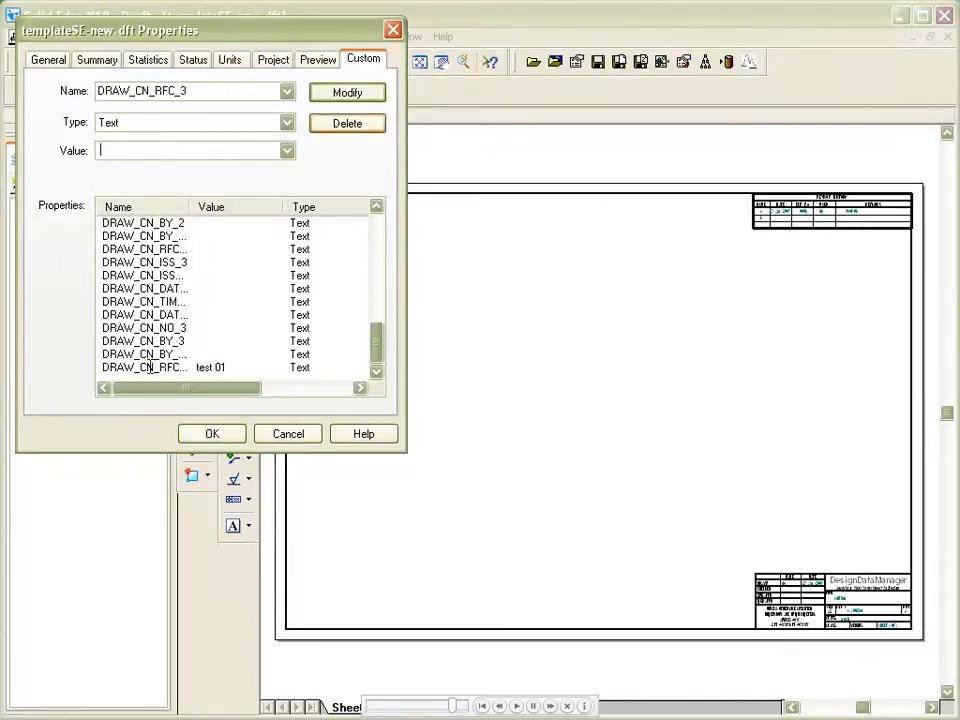
left_click(345, 96)
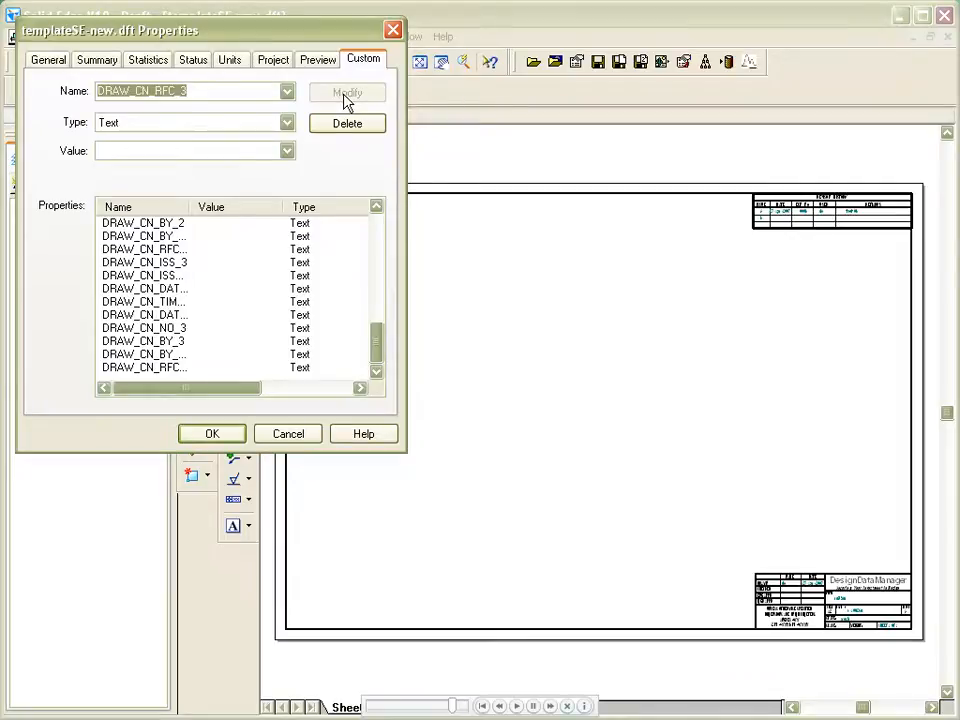
left_click(197, 434)
Update and save the template draft, and close it together with the c-10026a part
left_click(233, 299)
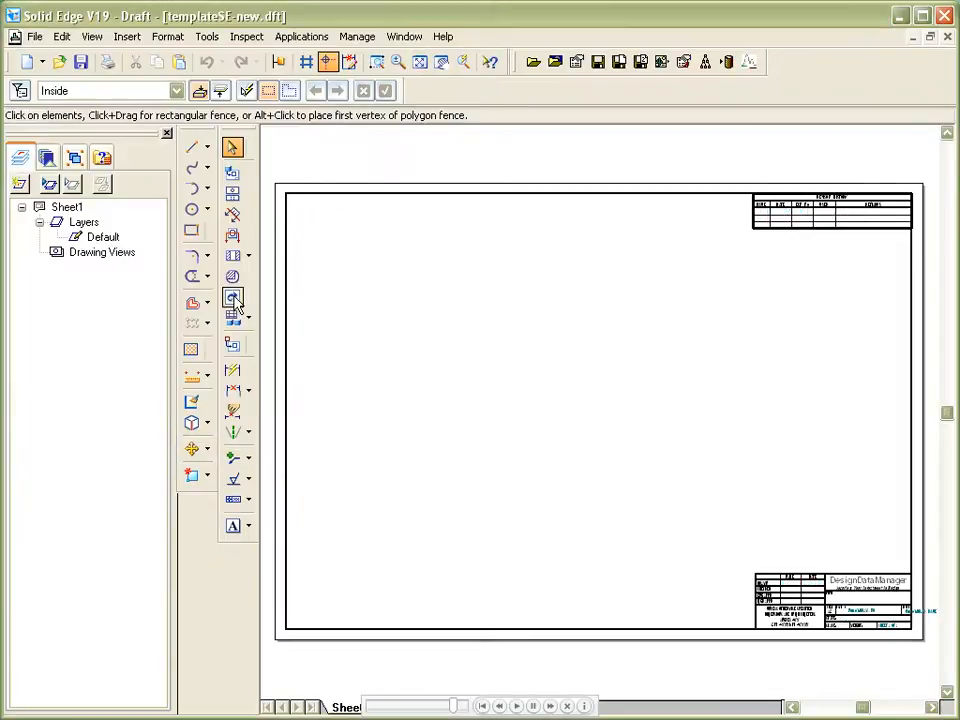
left_click(82, 62)
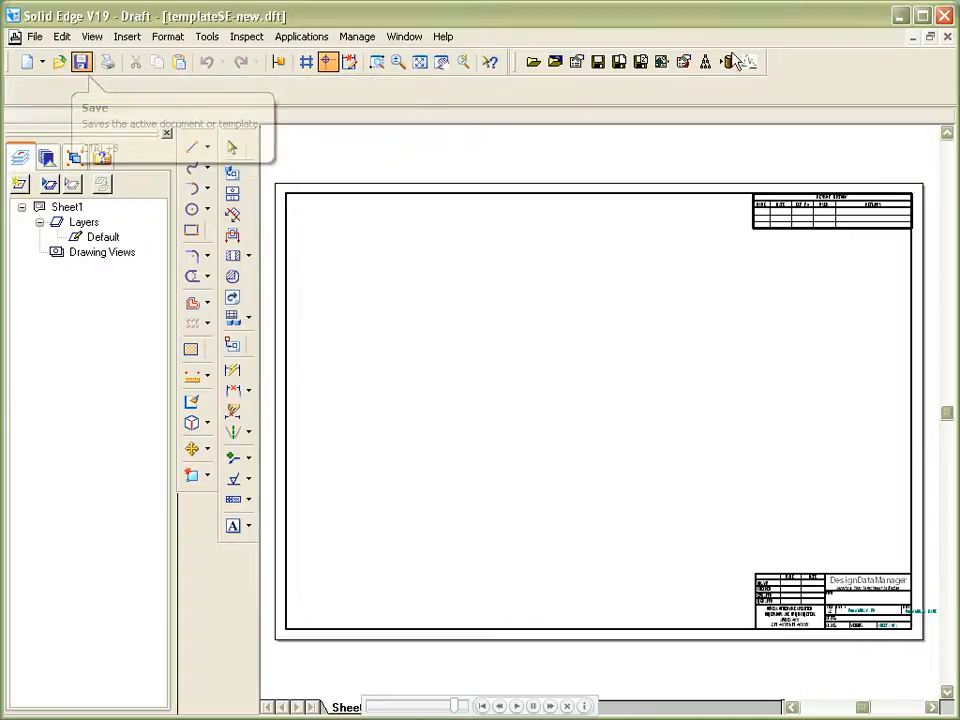
left_click(947, 37)
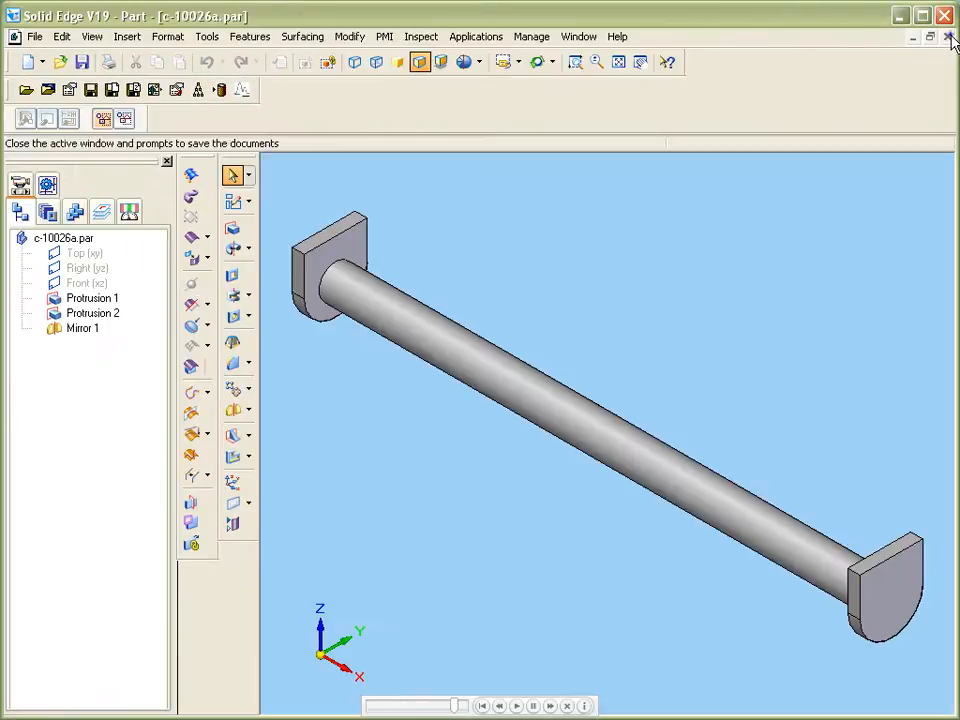
left_click(947, 37)
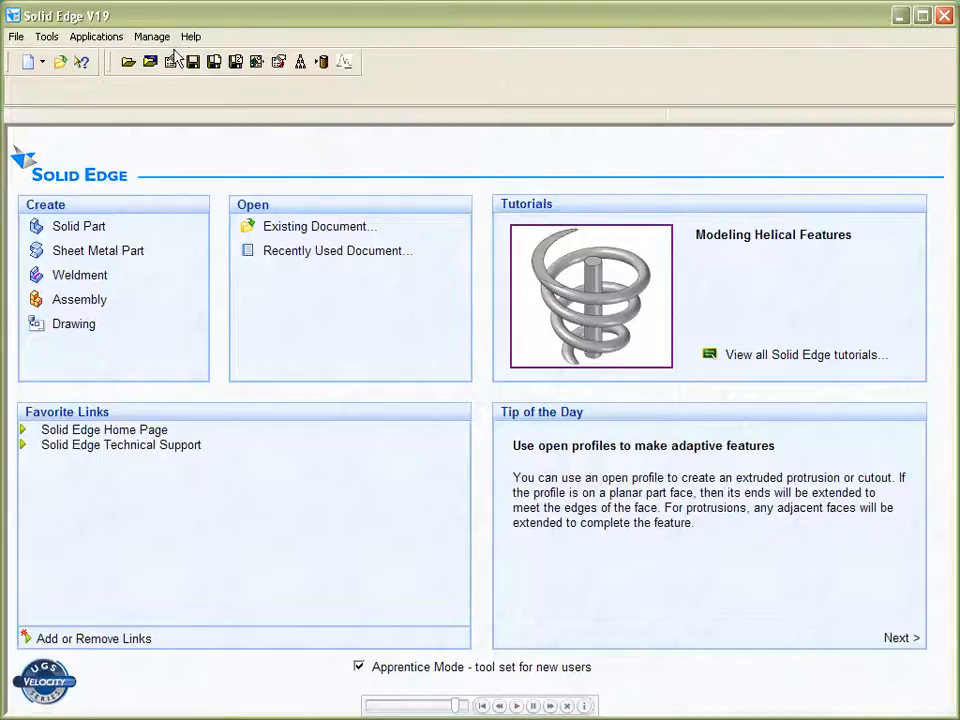
Switch to DesignDataManager and load the part C-10025A, rail mount, into Solid Edge as stored
left_click(128, 64)
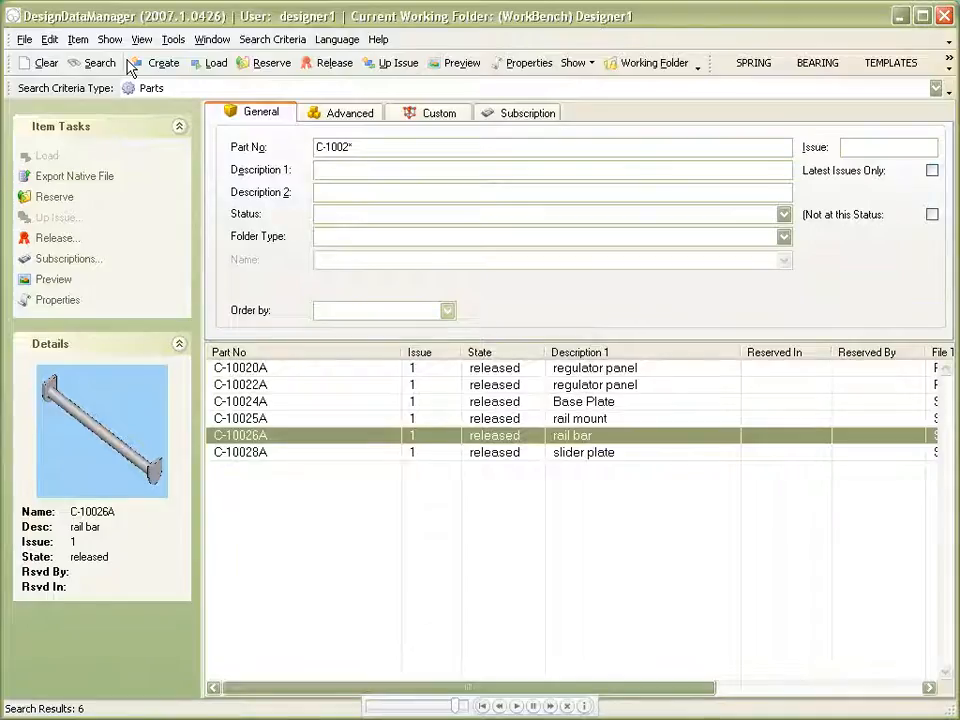
left_click(238, 418)
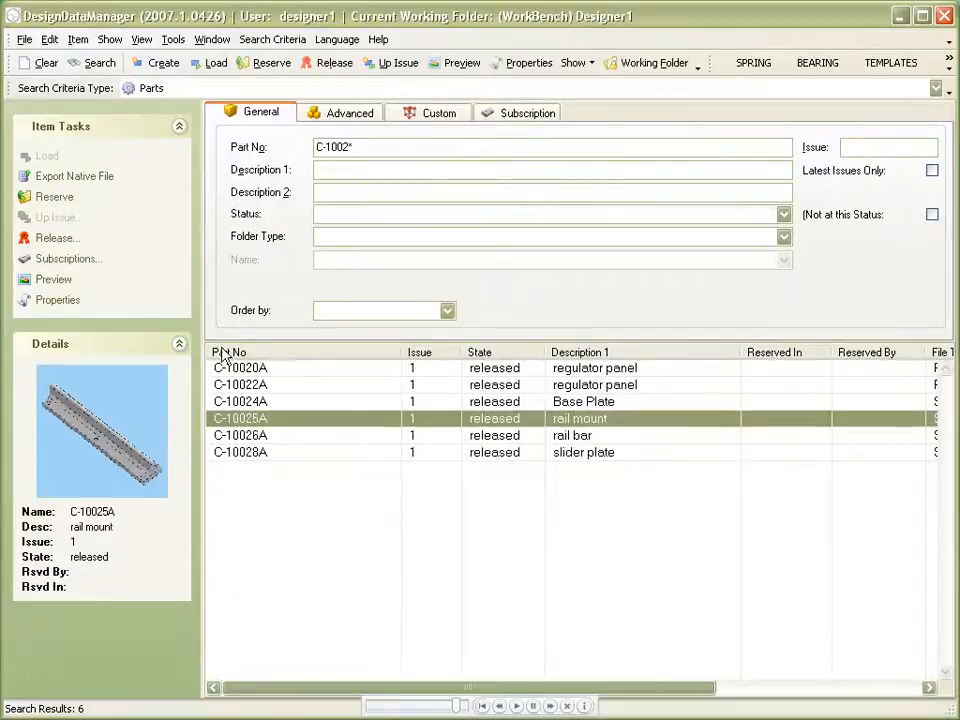
left_click(216, 64)
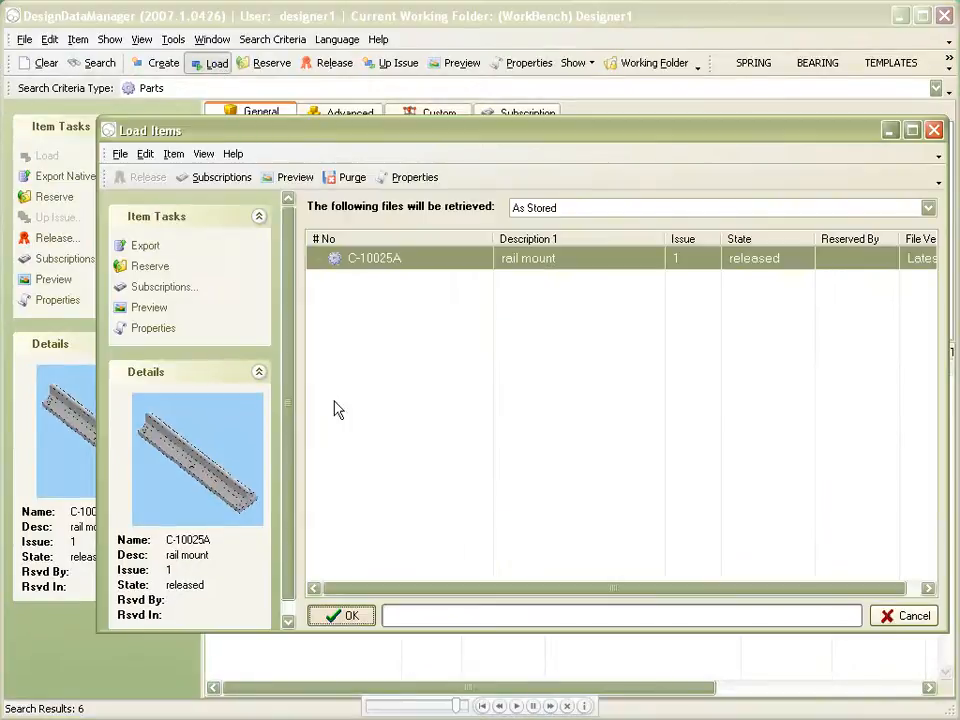
left_click(343, 616)
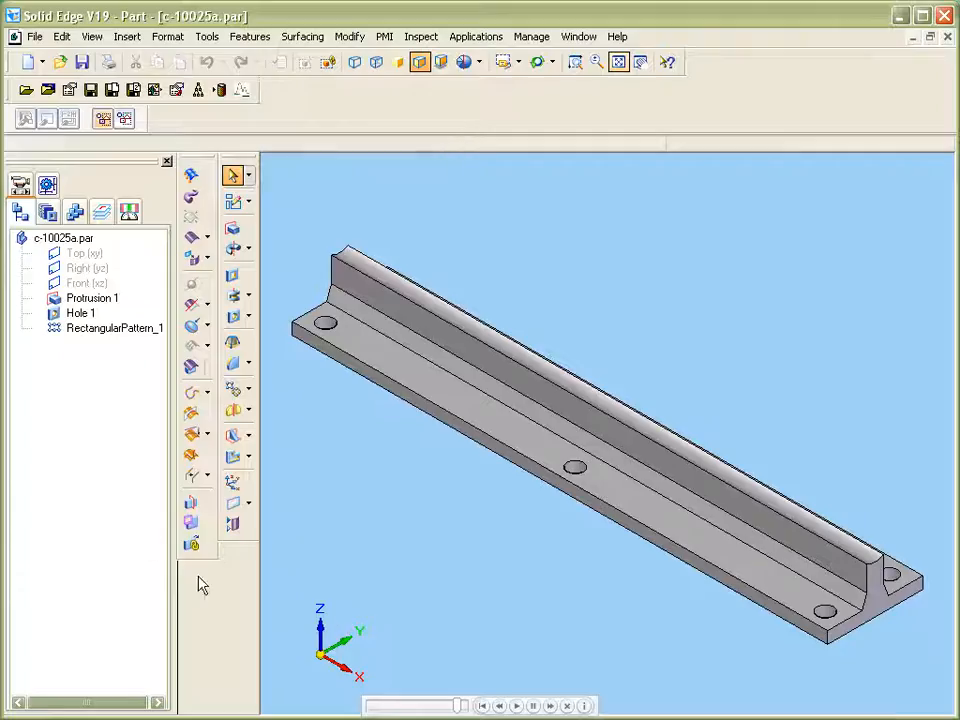
Create a new draft document from the TemplateSE-new.dft template
left_click(27, 62)
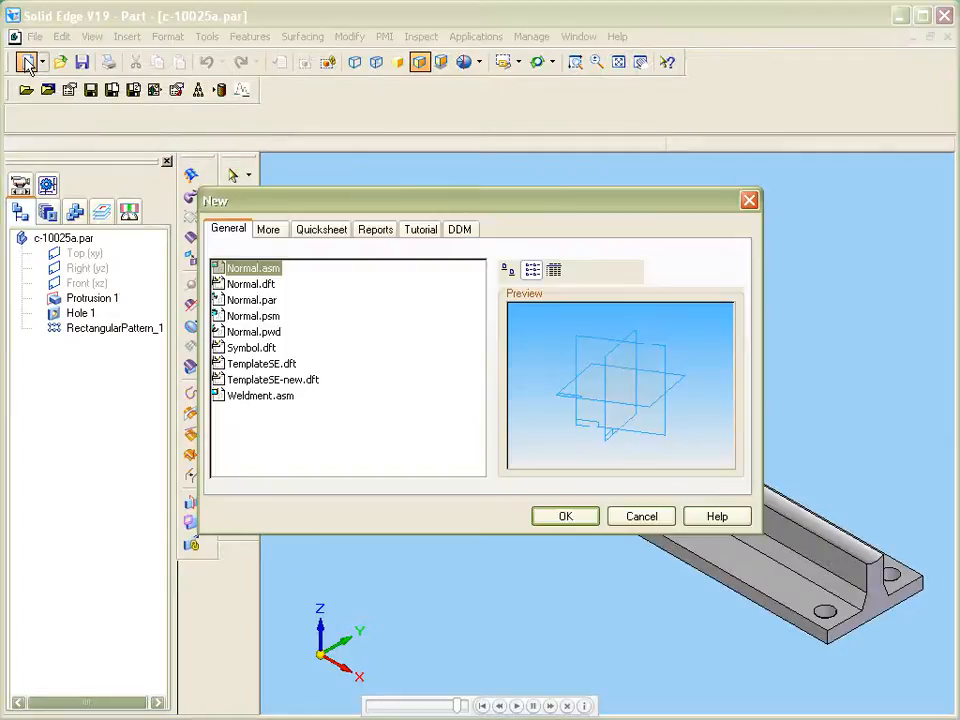
left_click(265, 380)
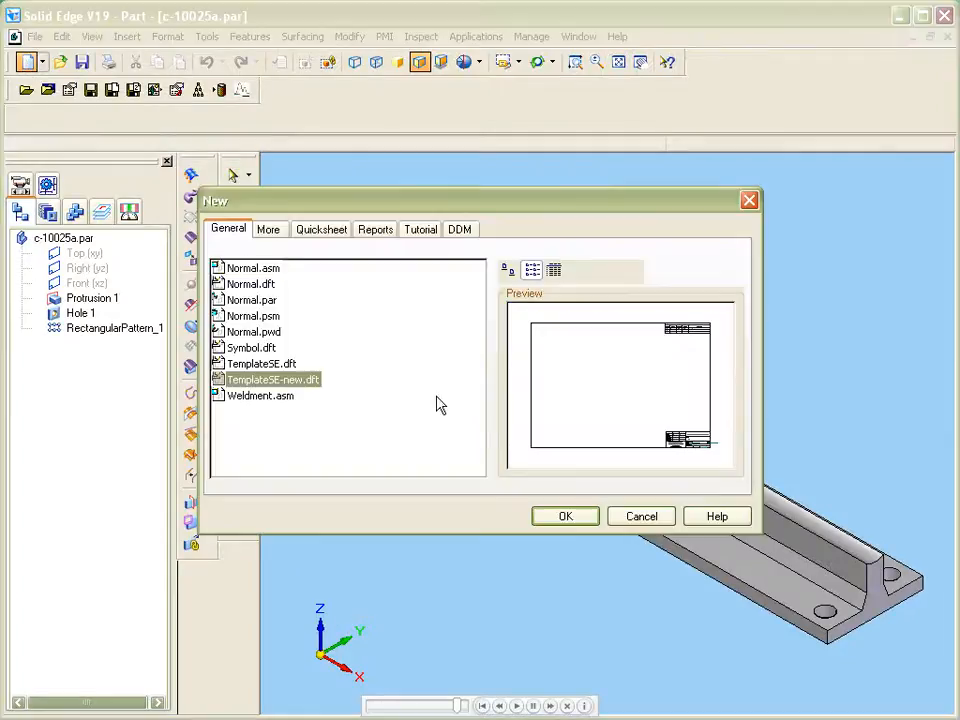
left_click(565, 516)
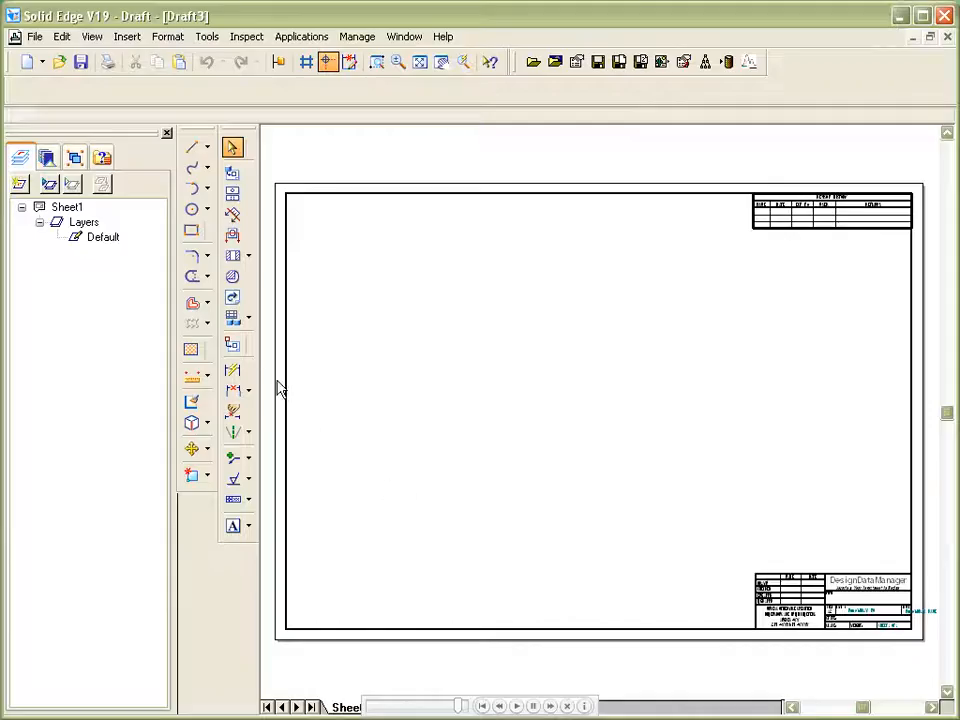
Place the primary view of c-10025a.par with the default view options, plus the end view to its right, on the sheet
left_click(231, 181)
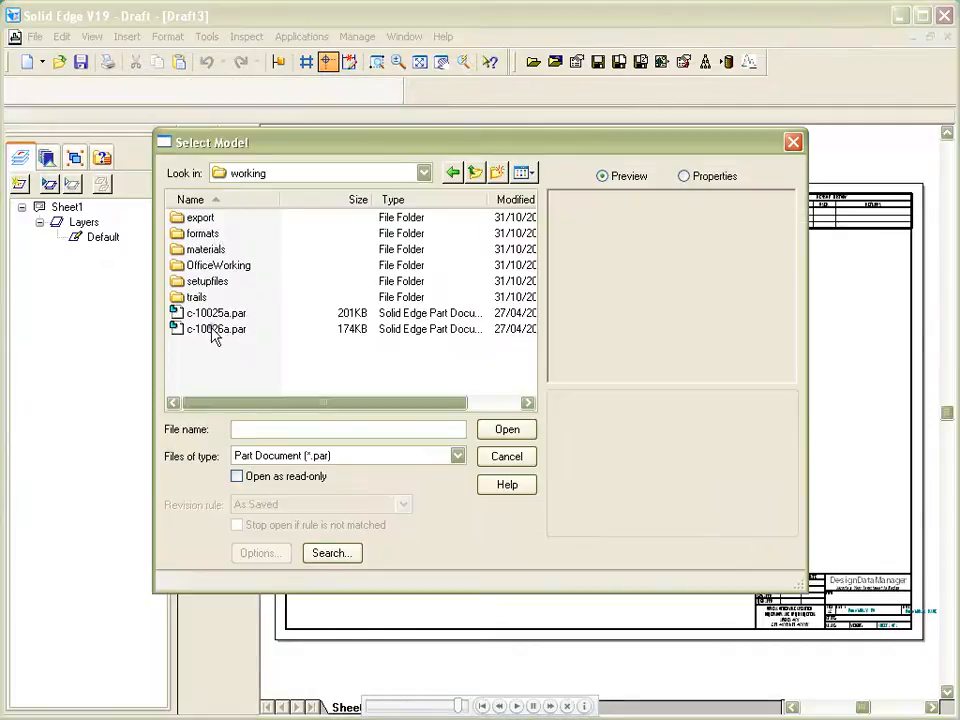
left_click(213, 329)
left_click(214, 313)
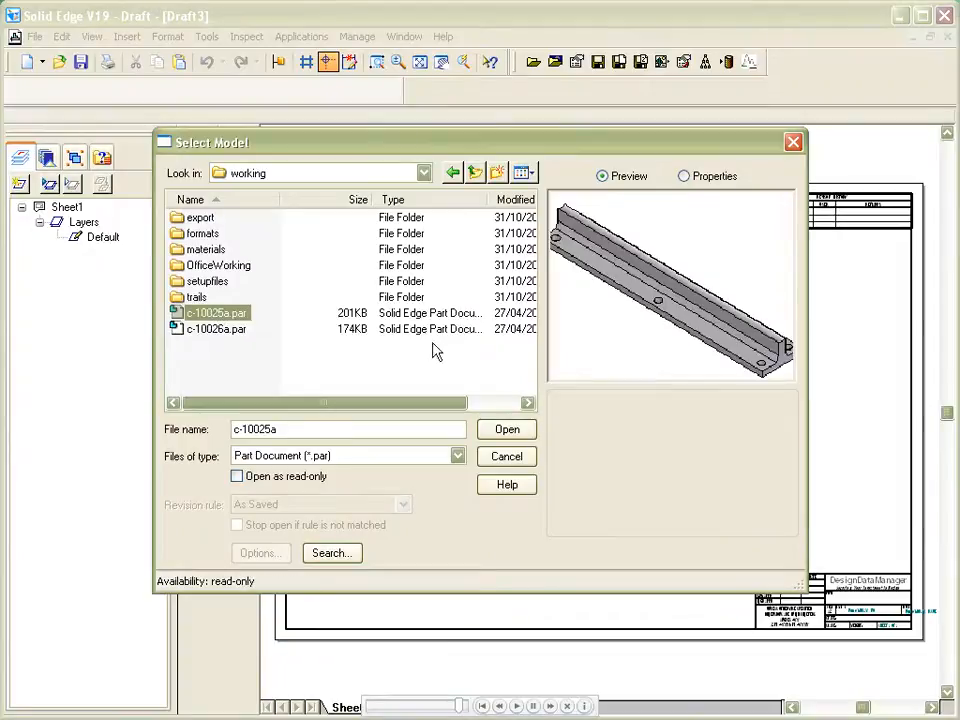
left_click(506, 429)
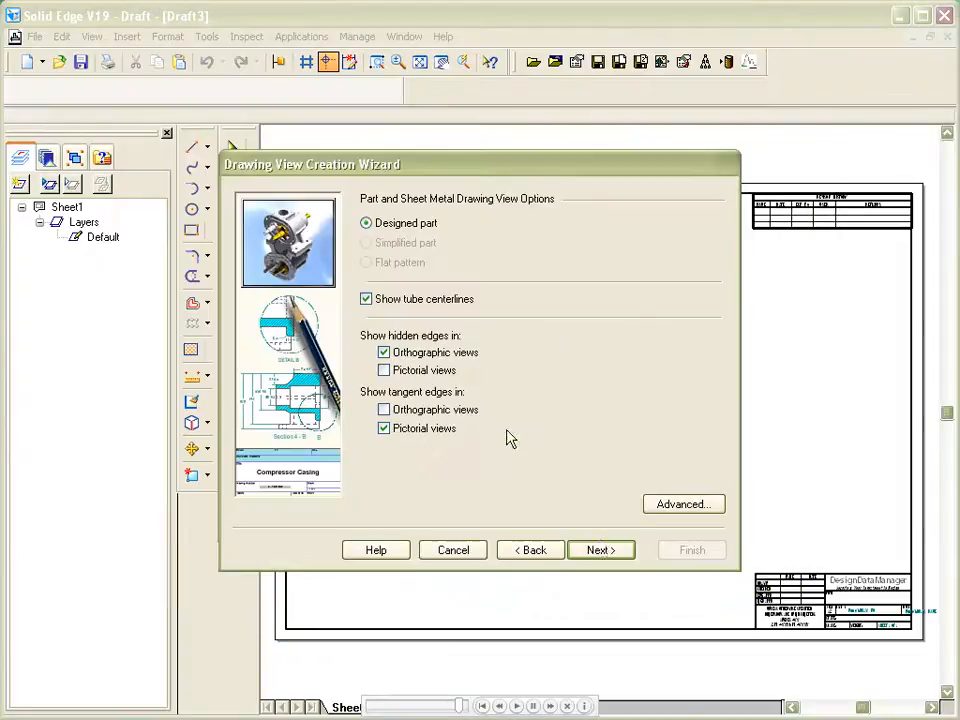
left_click(602, 551)
left_click(602, 555)
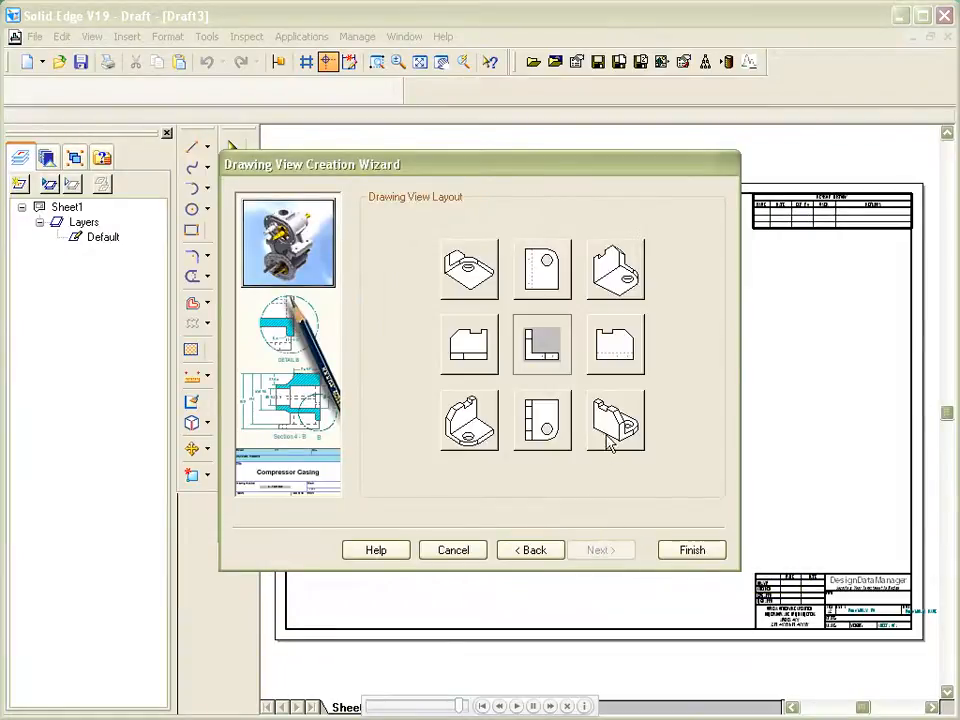
left_click(613, 346)
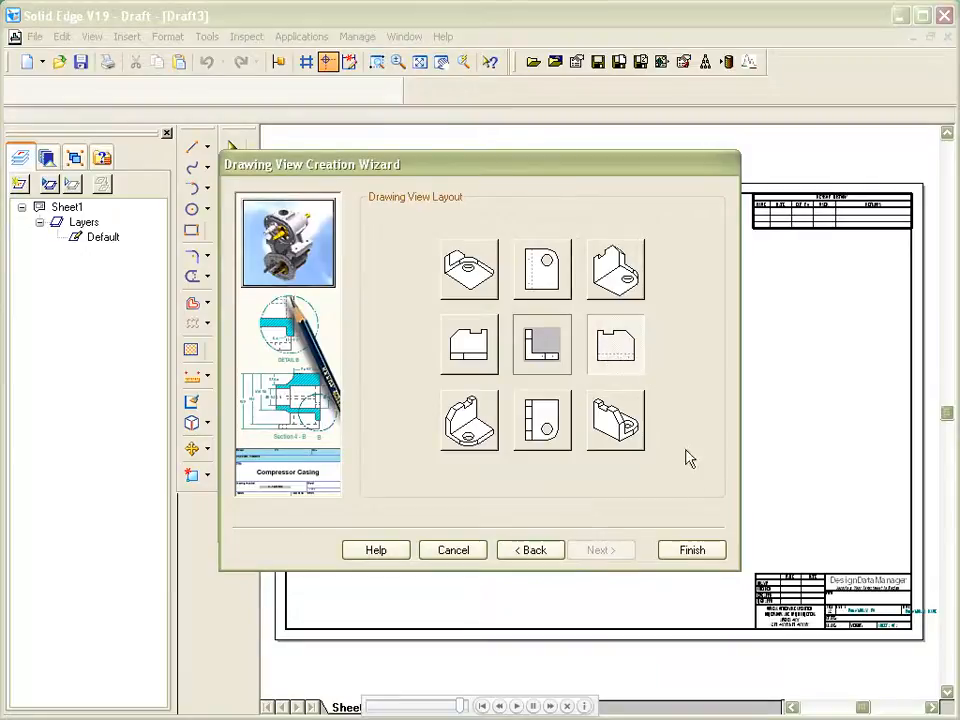
left_click(692, 550)
left_click(612, 412)
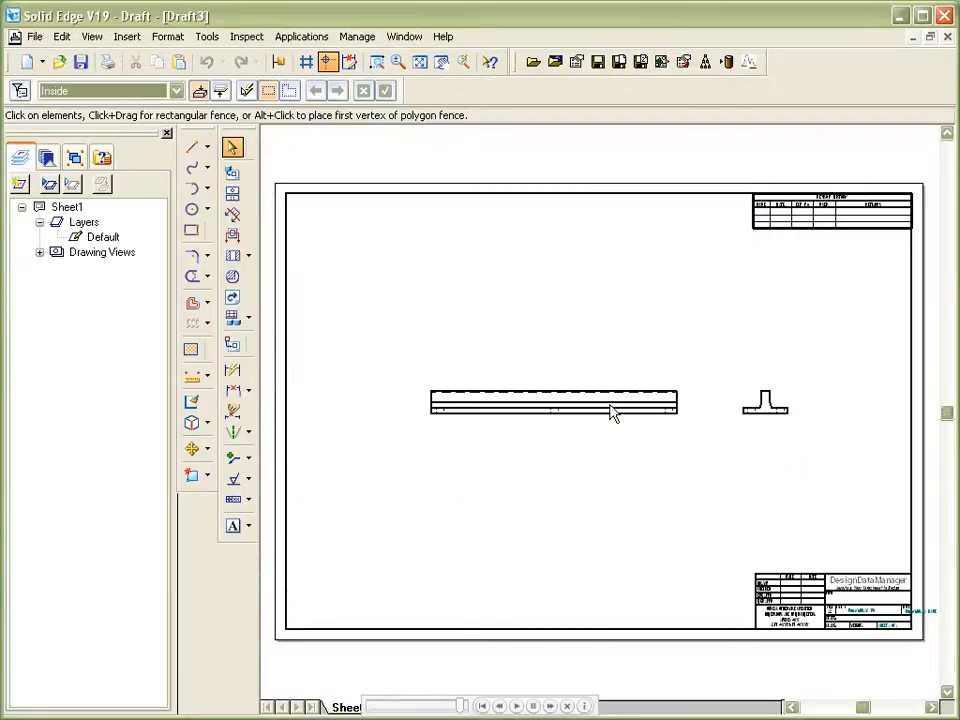
Save the new drawing to DesignDataManager as c-10025a.dft, accept its drawing properties and dismiss the save report
left_click(598, 62)
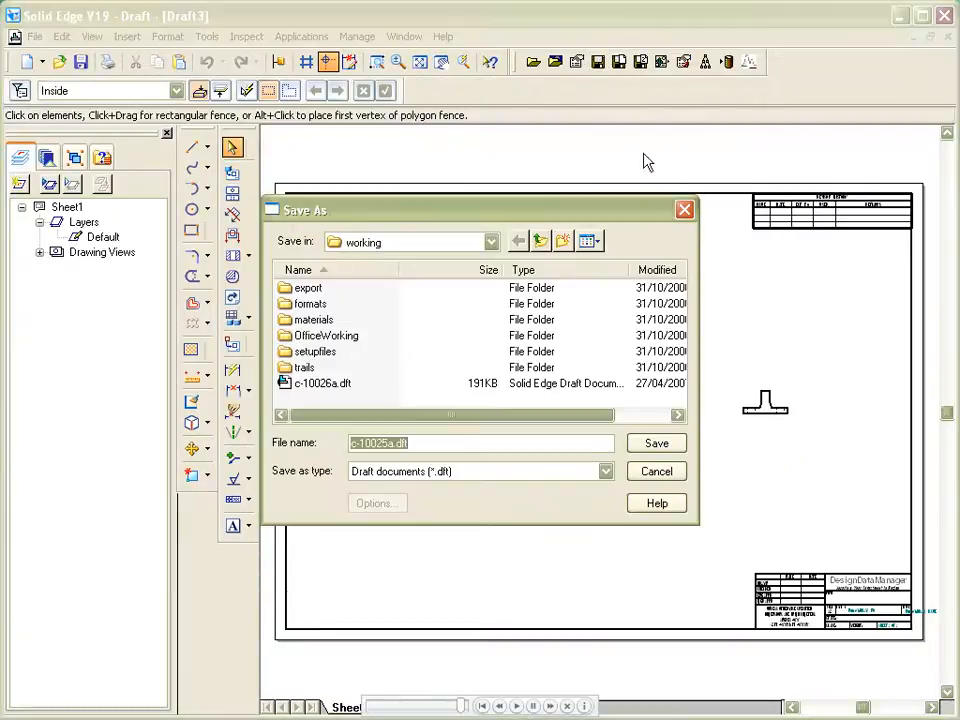
left_click(656, 443)
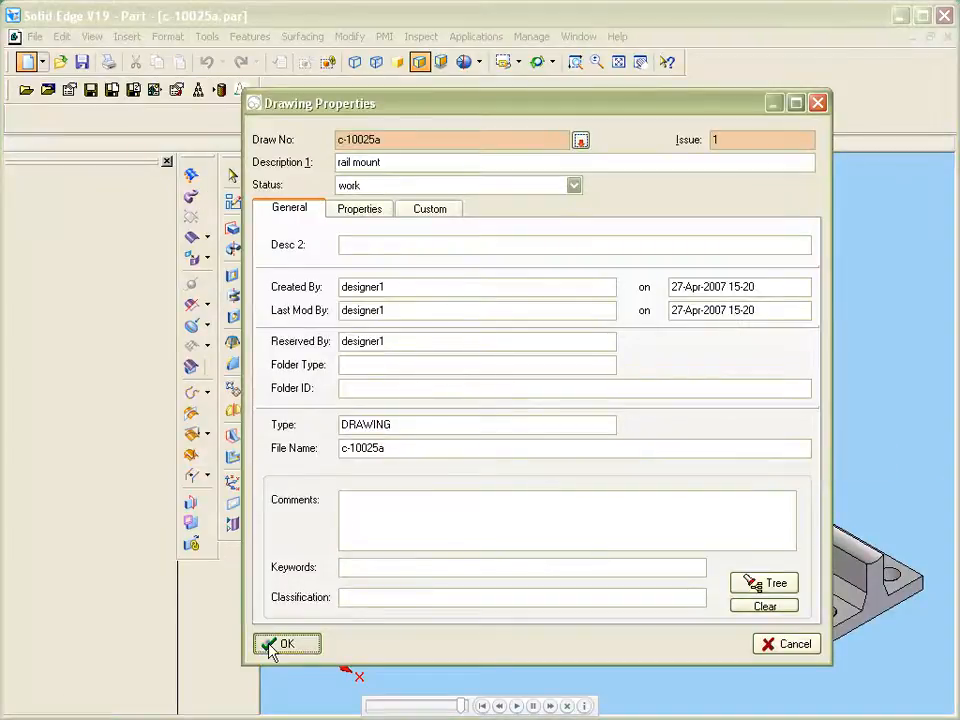
left_click(273, 644)
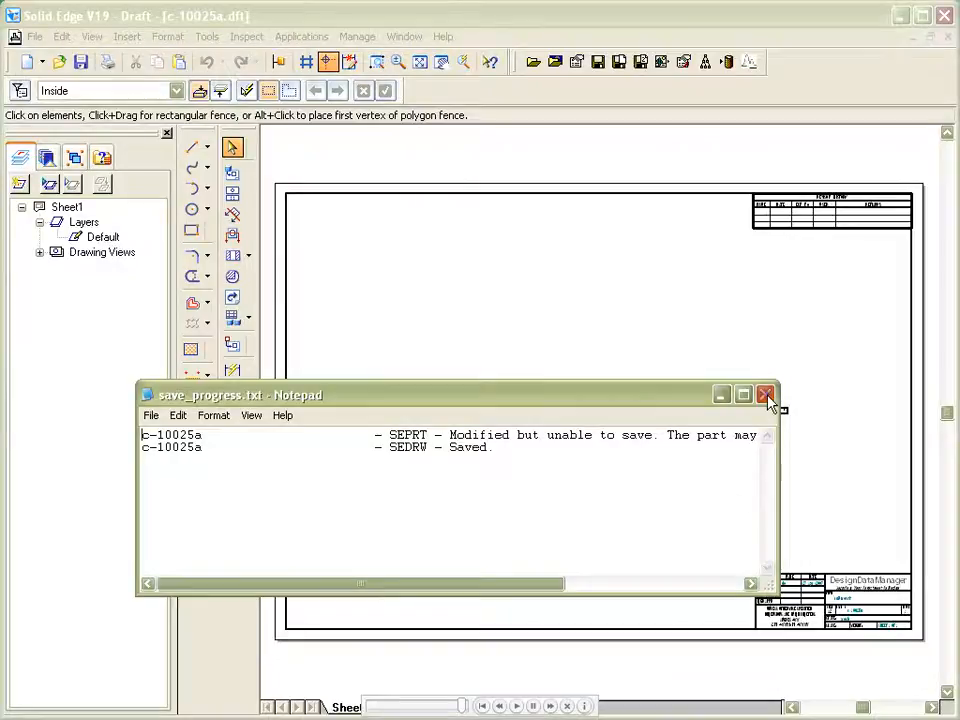
left_click(766, 394)
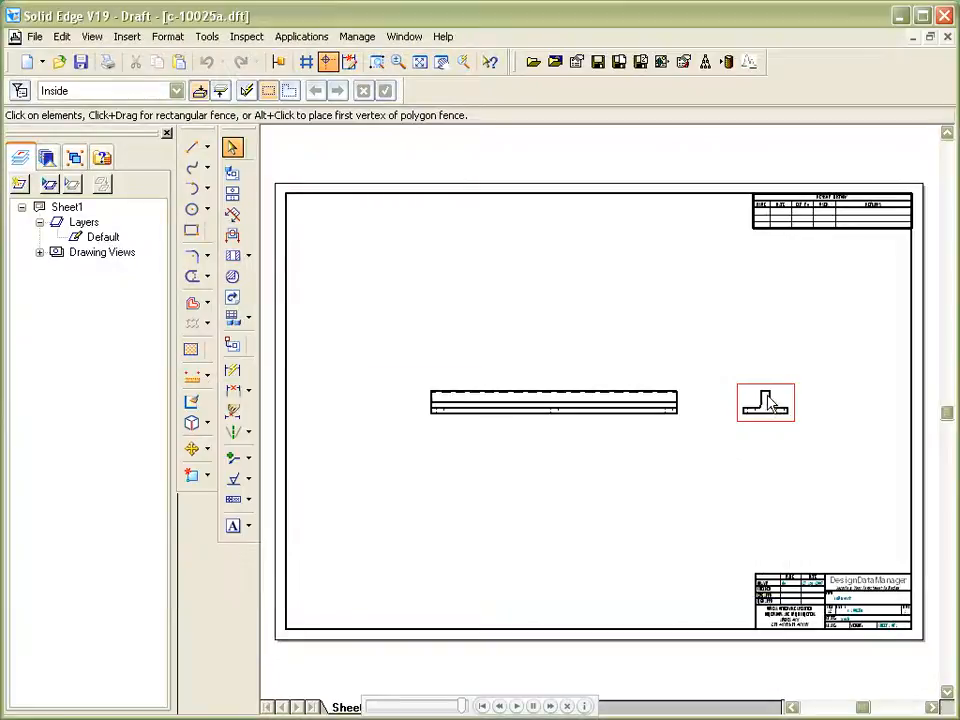
Examine the drawing's title block close up to check the property values filled into it
left_click(376, 62)
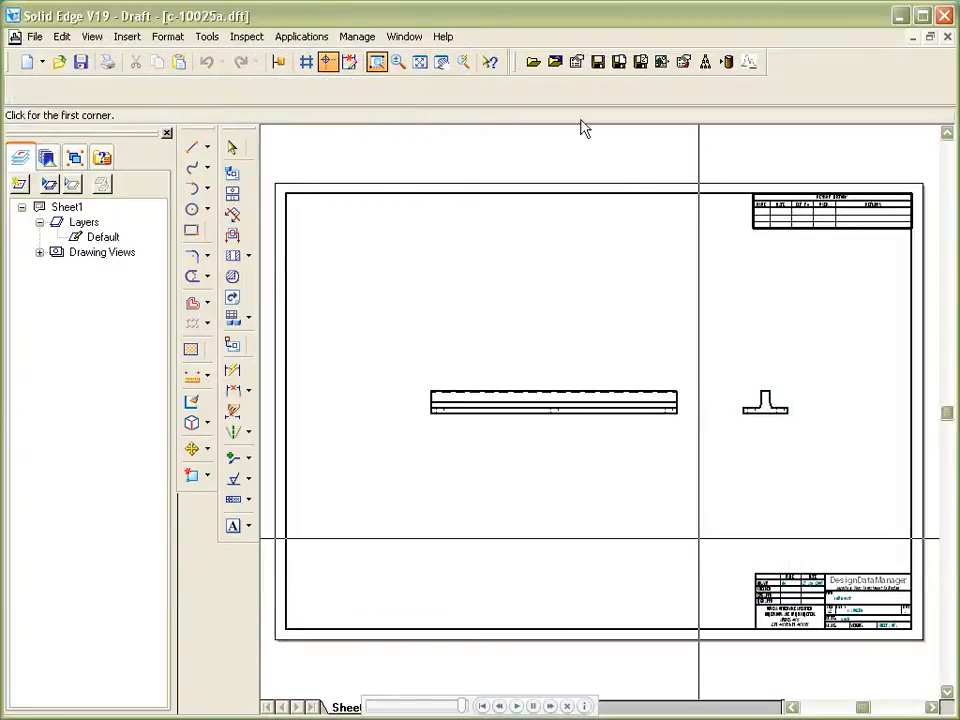
left_click(740, 556)
left_click(926, 662)
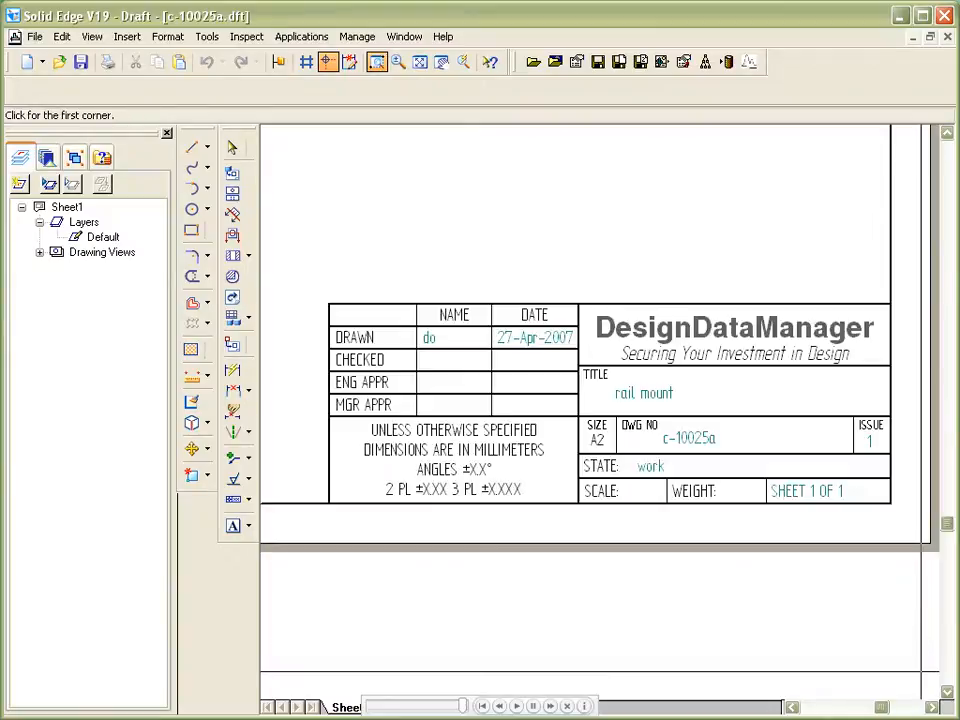